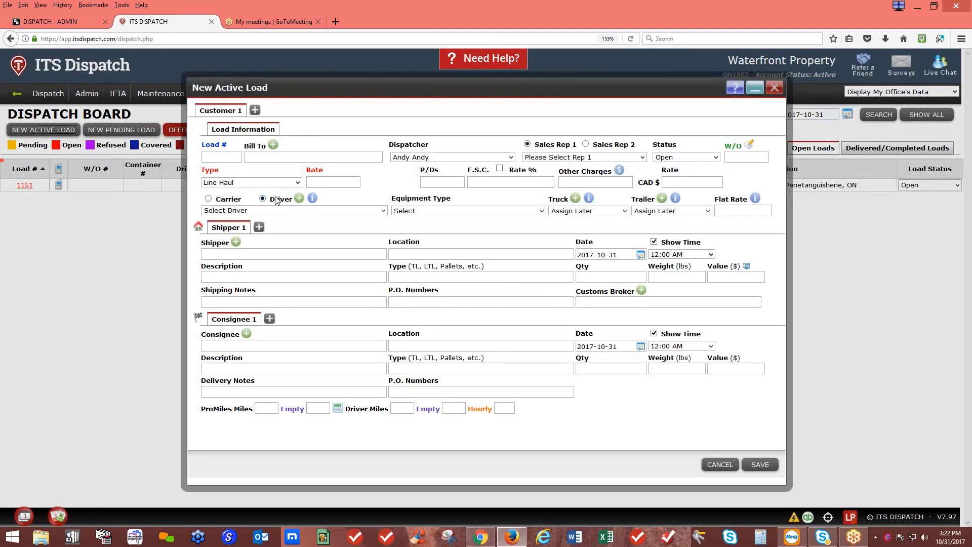
# Switch the load to use a carrier, and close the Add Customer form without saving
pyautogui.click(208, 199)
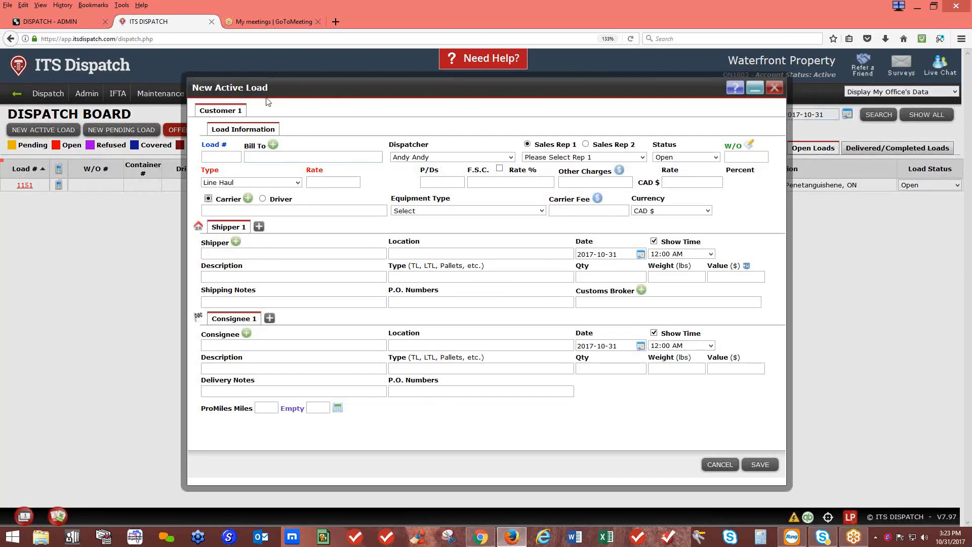
pyautogui.click(231, 155)
pyautogui.click(275, 147)
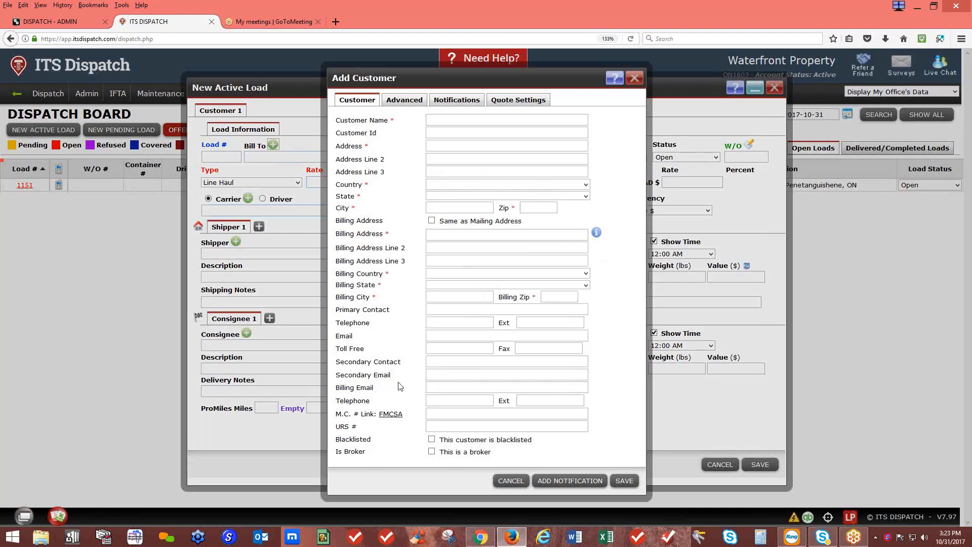
pyautogui.click(630, 80)
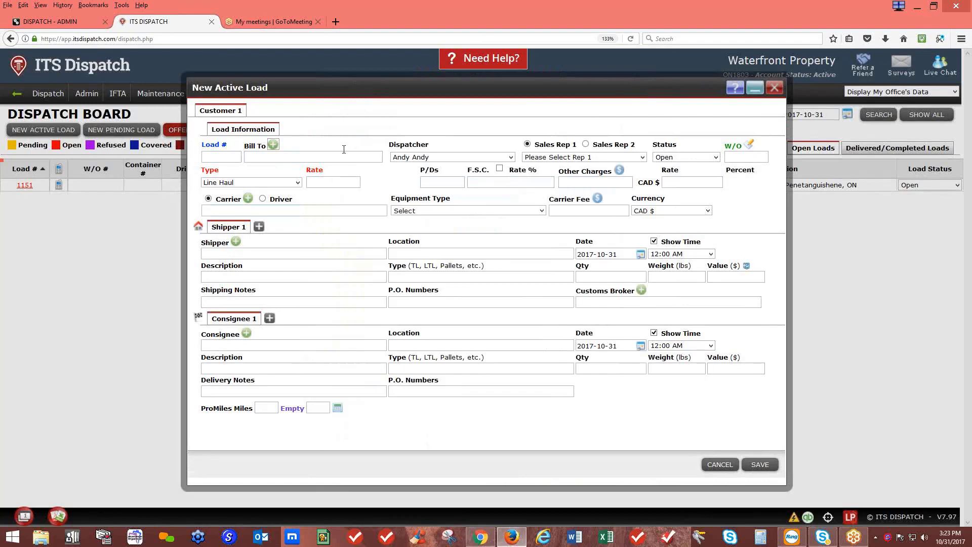
pyautogui.click(317, 157)
# Bill the load to Andys Dreaming, then view and close its customer record, discarding changes
pyautogui.write('and')
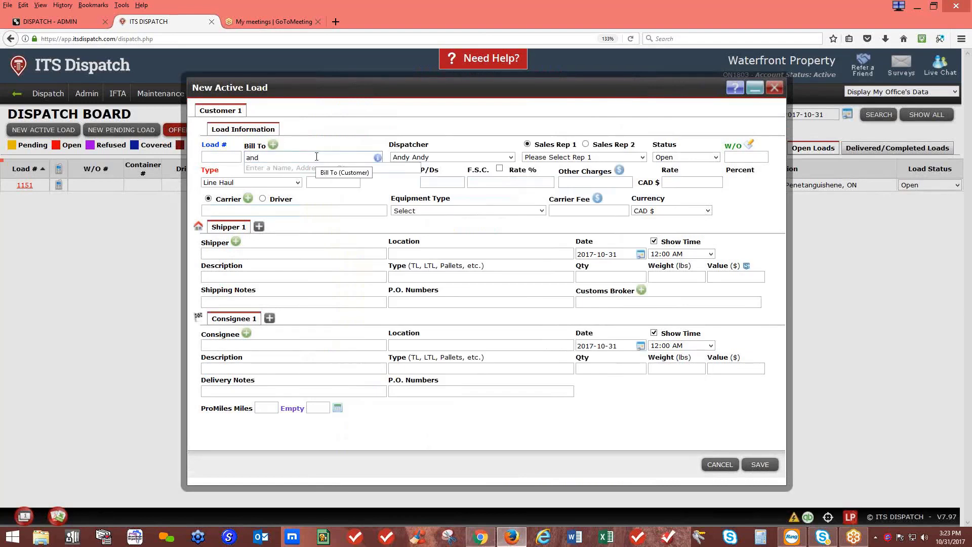
pyautogui.press('Return')
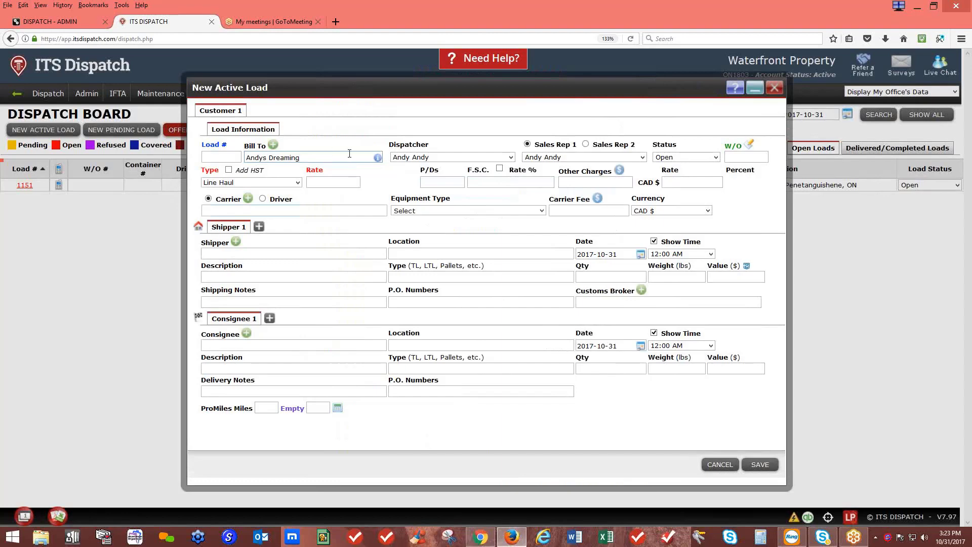
pyautogui.click(377, 159)
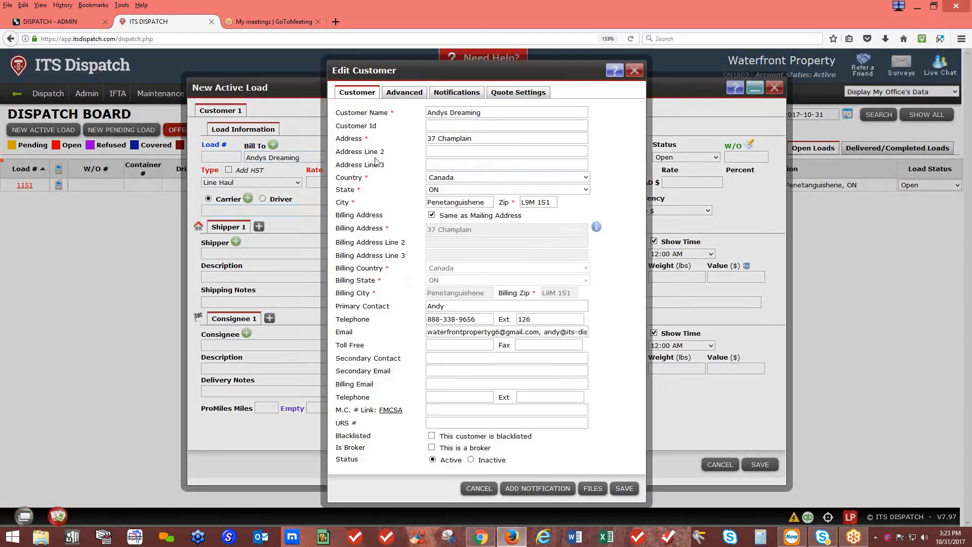
pyautogui.click(633, 75)
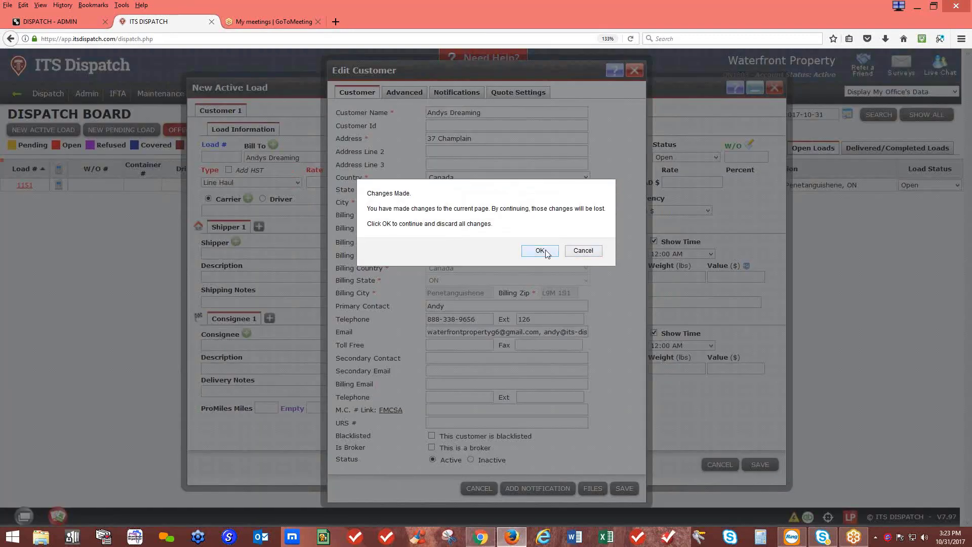
pyautogui.click(539, 250)
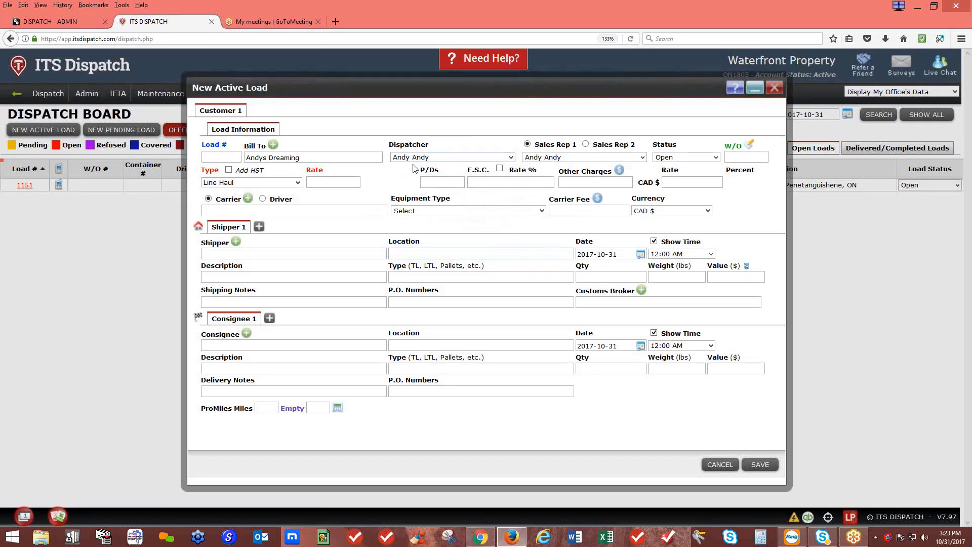
# Keep the current dispatcher and Sales Rep 1, and enter W/O number 123456
pyautogui.click(434, 158)
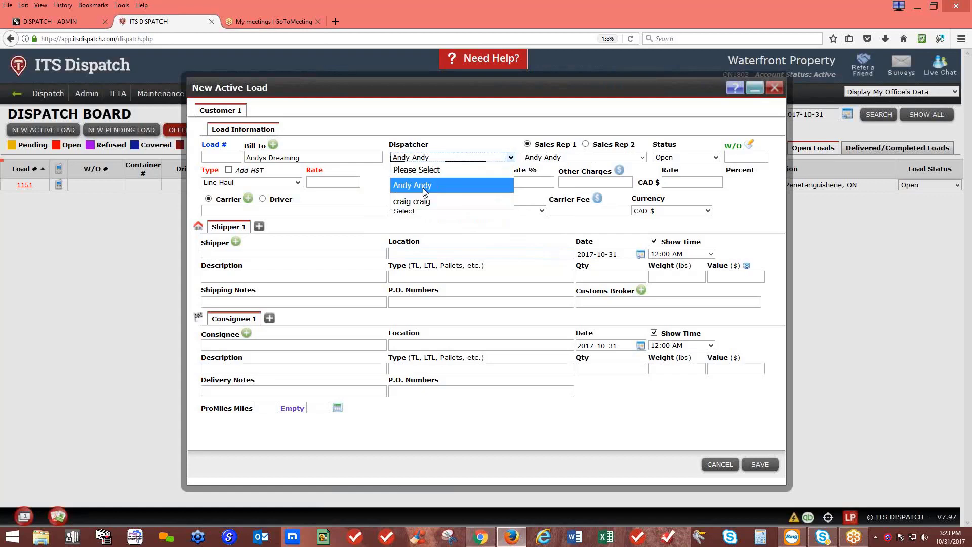
pyautogui.click(424, 187)
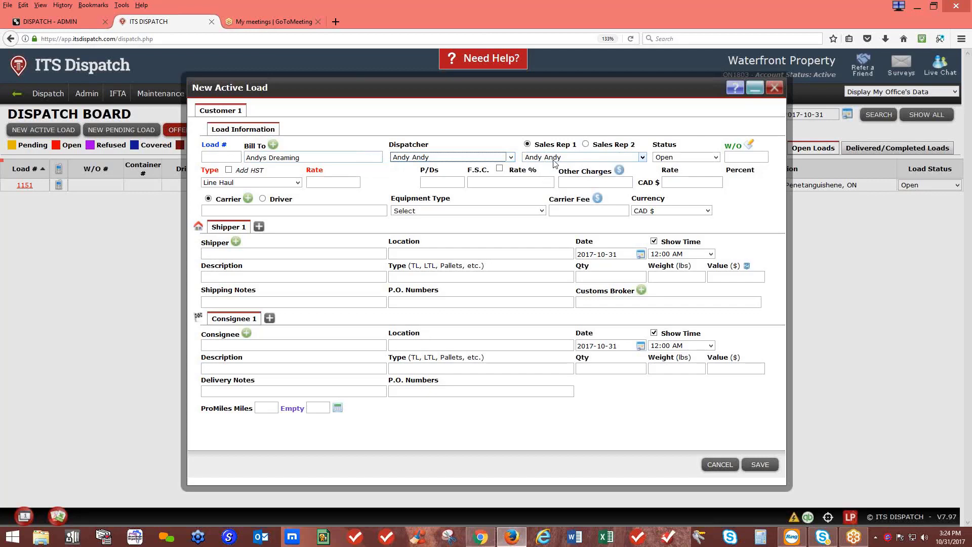
pyautogui.click(585, 143)
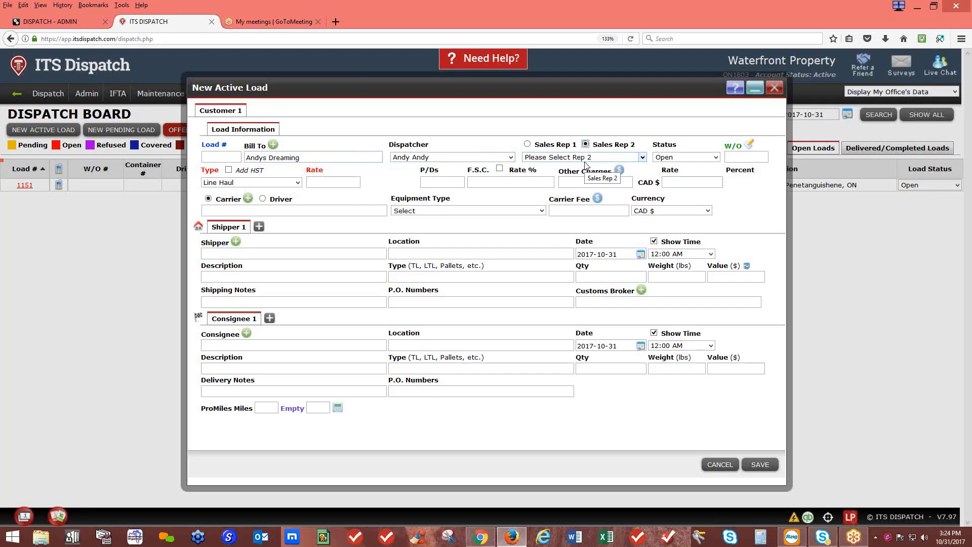
pyautogui.click(528, 145)
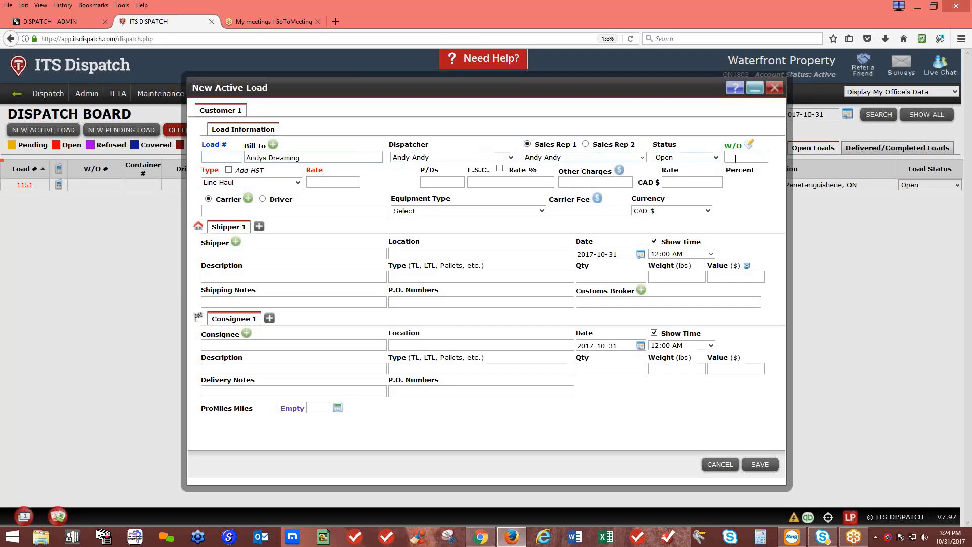
pyautogui.click(736, 158)
pyautogui.write('123456')
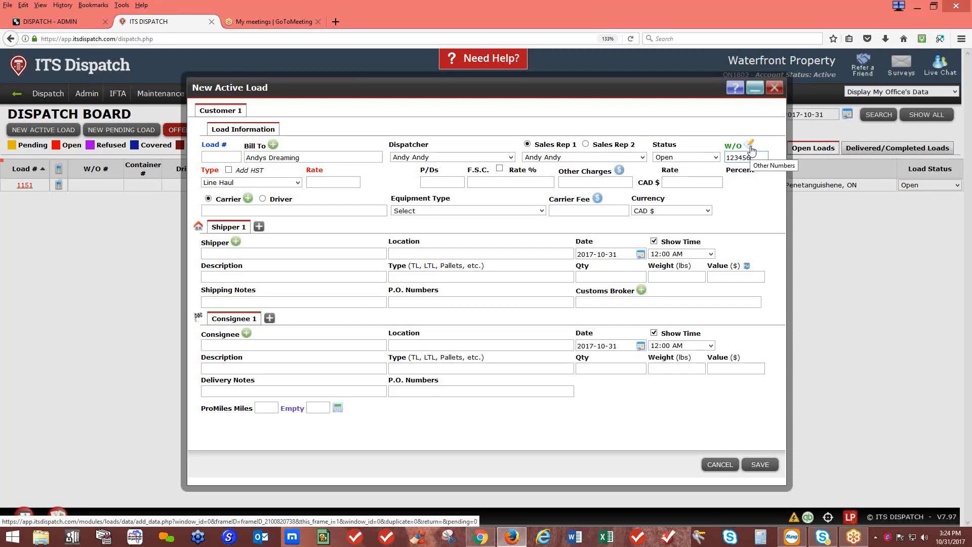
# Clear the number types from rows one, two and four of the load's additional numbers
pyautogui.click(751, 150)
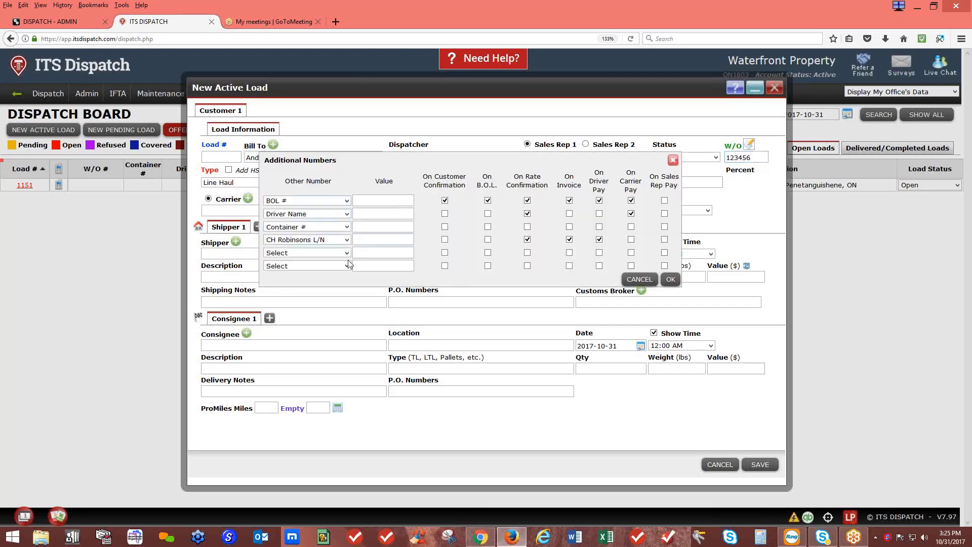
pyautogui.click(346, 201)
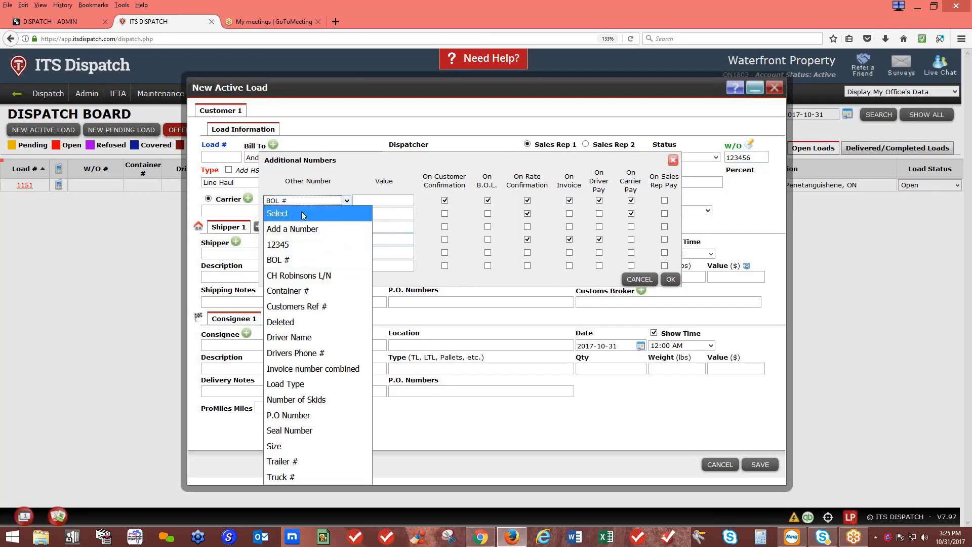
pyautogui.click(302, 212)
pyautogui.click(347, 213)
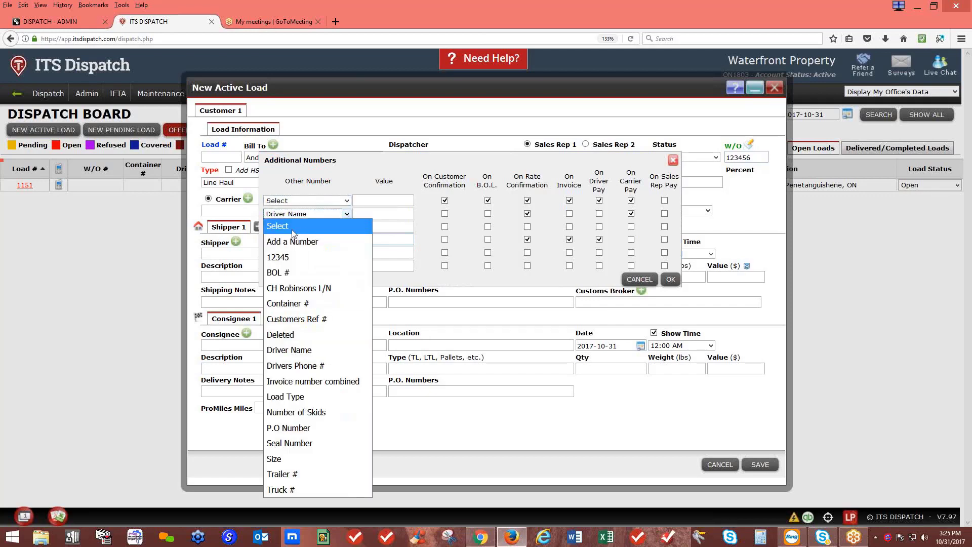
pyautogui.click(292, 232)
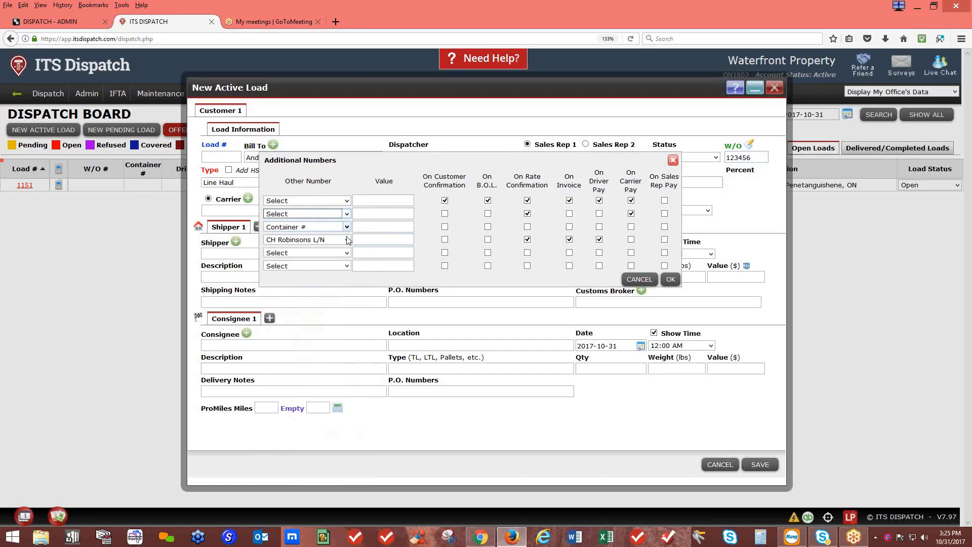
pyautogui.click(348, 240)
pyautogui.click(329, 257)
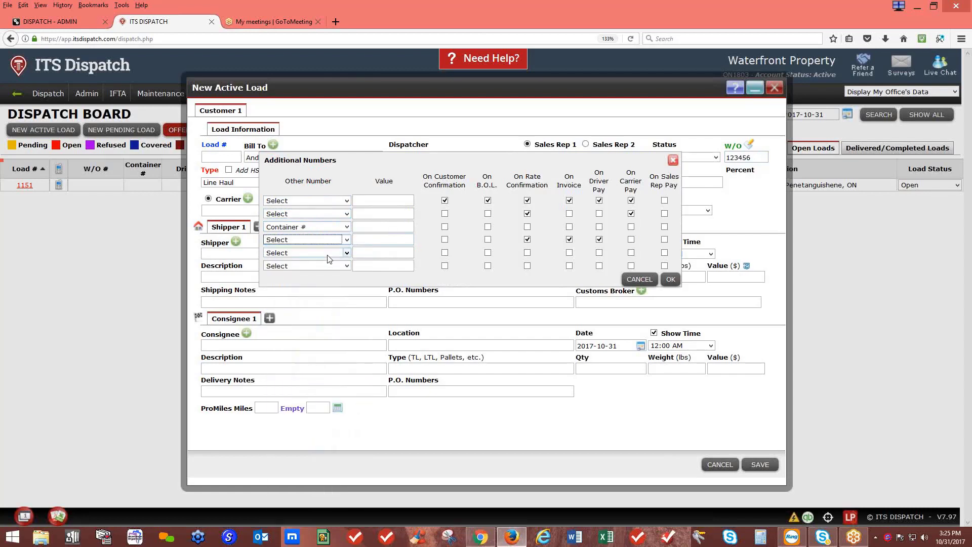
# Untick the confirmation, B.O.L., rate confirmation, invoice and pay checkboxes on the old rows
pyautogui.click(444, 200)
pyautogui.click(488, 200)
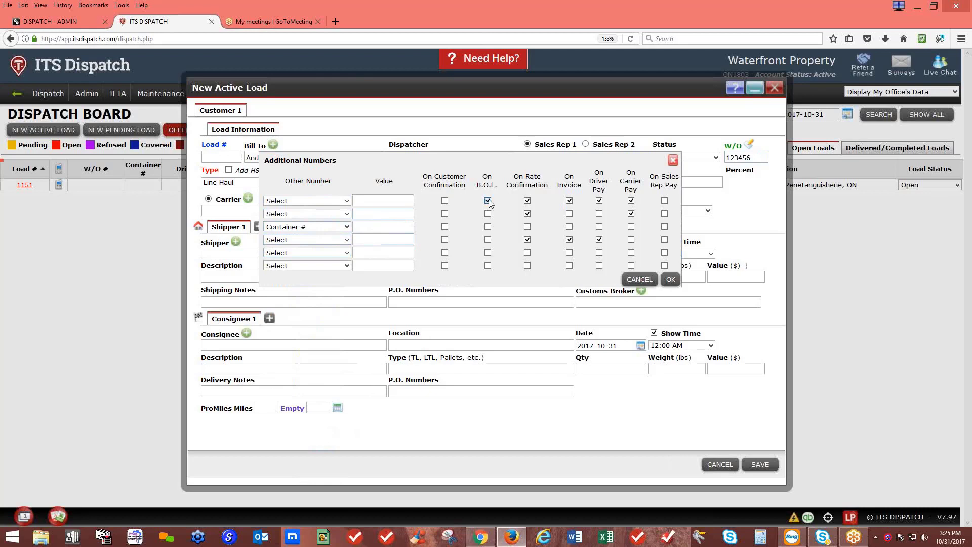
pyautogui.click(527, 201)
pyautogui.click(527, 214)
pyautogui.click(569, 201)
pyautogui.click(599, 201)
pyautogui.click(631, 201)
pyautogui.click(631, 214)
pyautogui.click(599, 239)
pyautogui.click(569, 239)
pyautogui.click(527, 244)
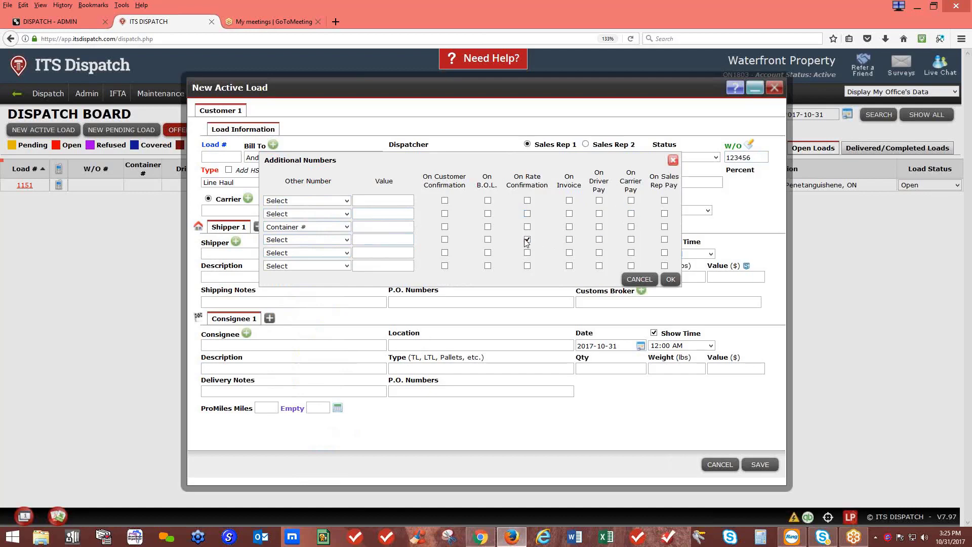
# Enter Container # 987654, printed on customer confirmation, B.O.L., rate confirmation and invoice
pyautogui.click(370, 230)
pyautogui.write('987654')
pyautogui.click(445, 226)
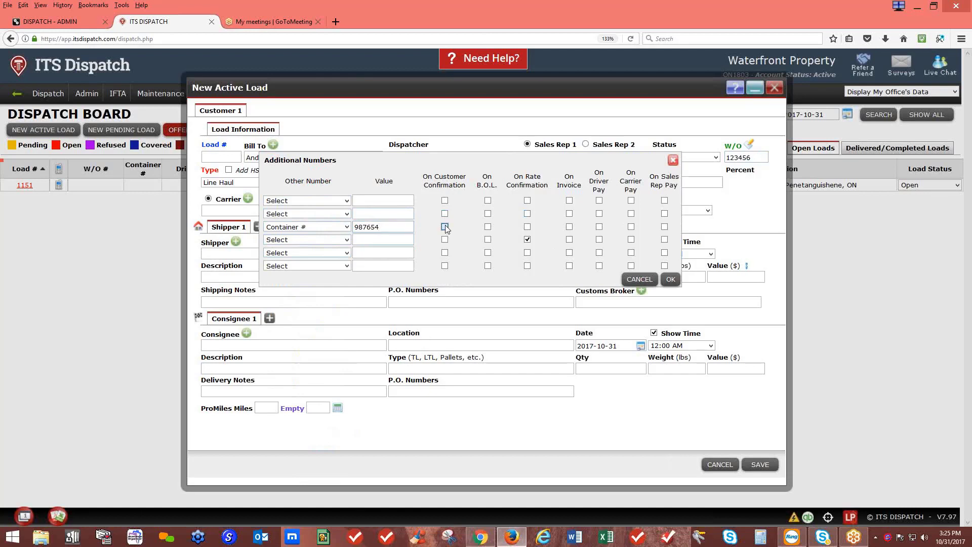
pyautogui.click(488, 226)
pyautogui.click(527, 239)
pyautogui.click(527, 227)
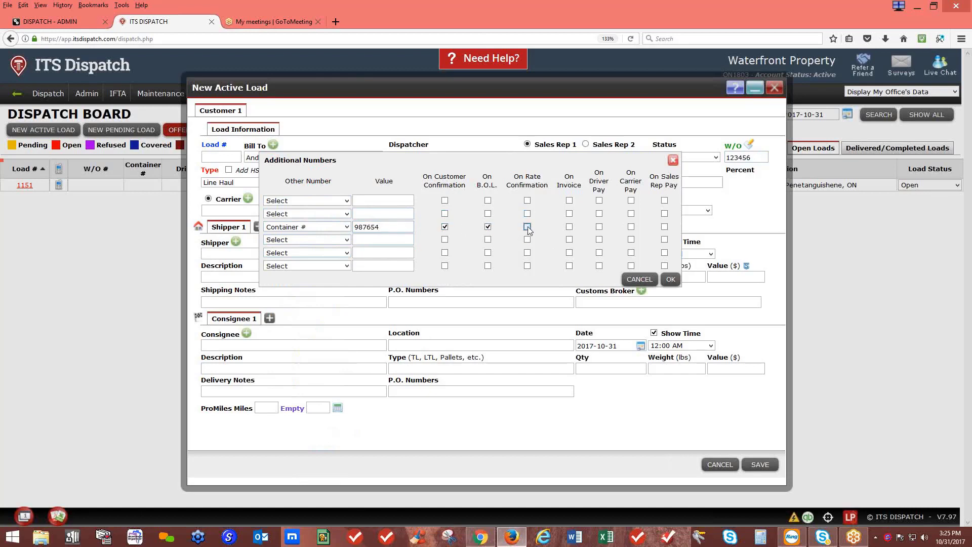
pyautogui.click(569, 227)
pyautogui.click(671, 280)
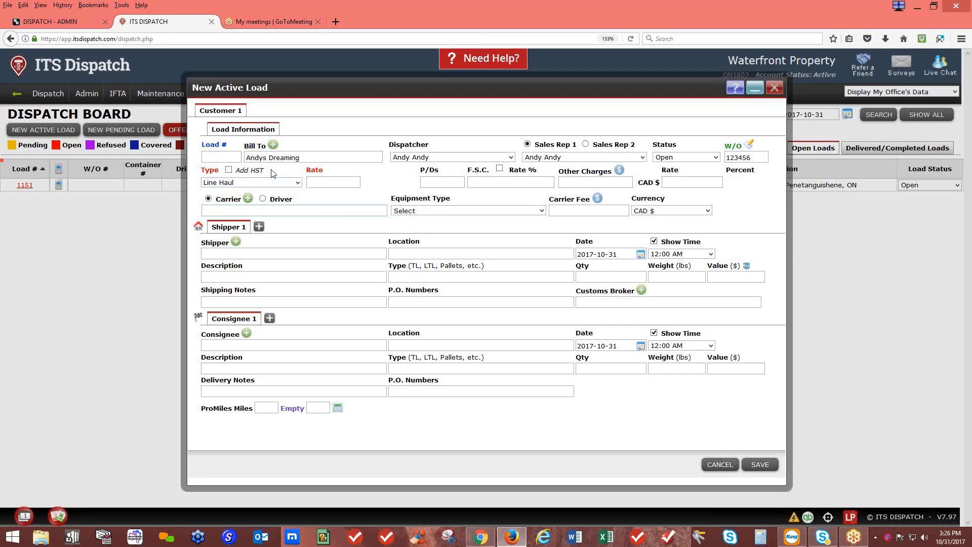
# Keep the load type as Line Haul and enter rate 10000 with P/Ds 500
pyautogui.click(223, 183)
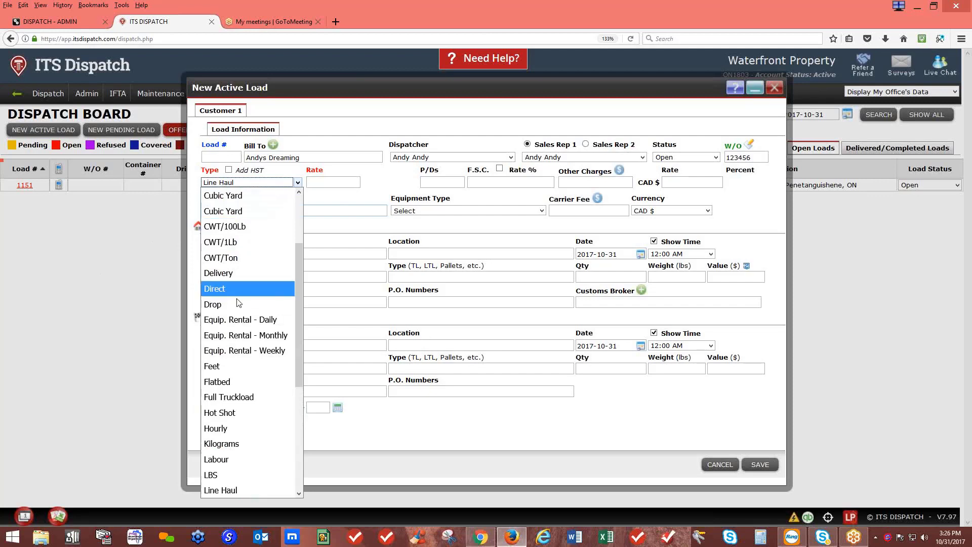
pyautogui.scroll(-4, 236, 387)
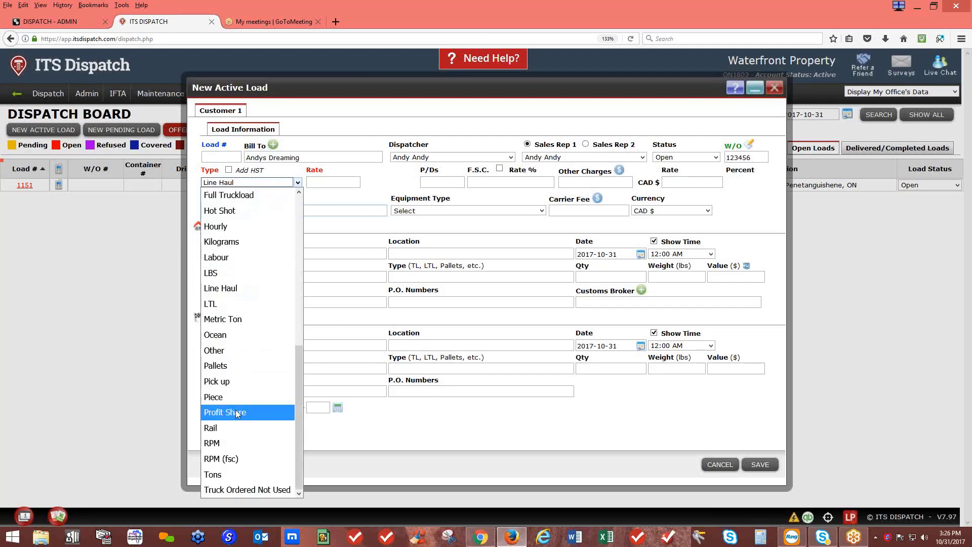
pyautogui.click(225, 446)
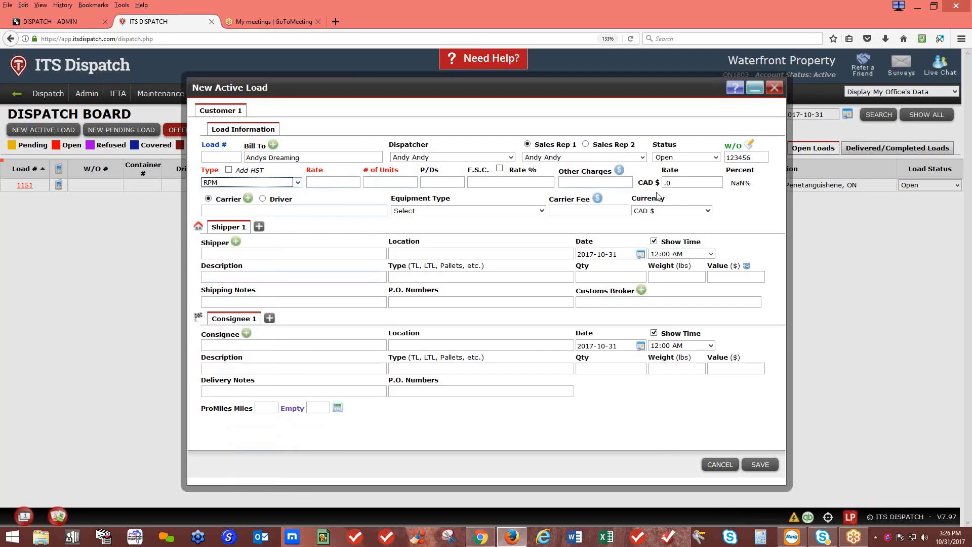
pyautogui.click(297, 182)
pyautogui.click(247, 335)
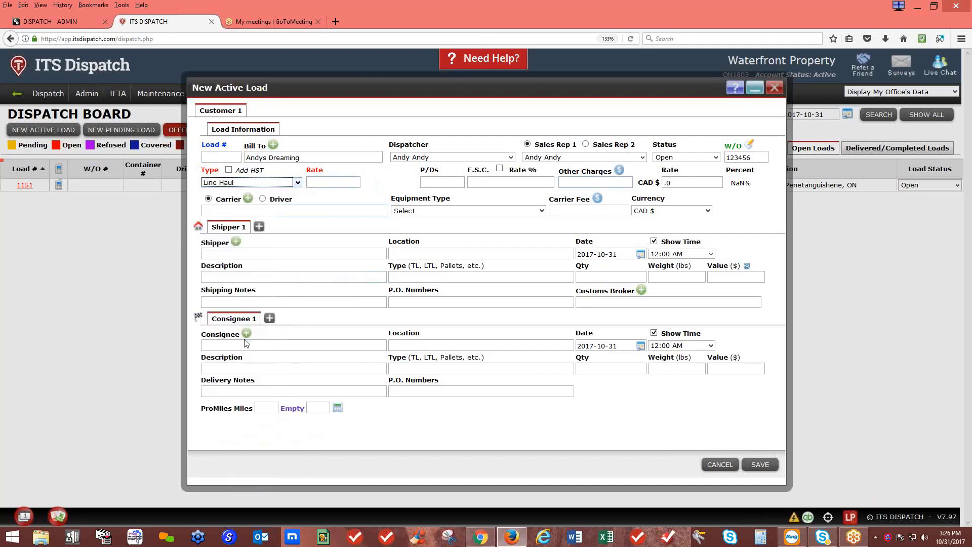
pyautogui.click(322, 183)
pyautogui.write('10000')
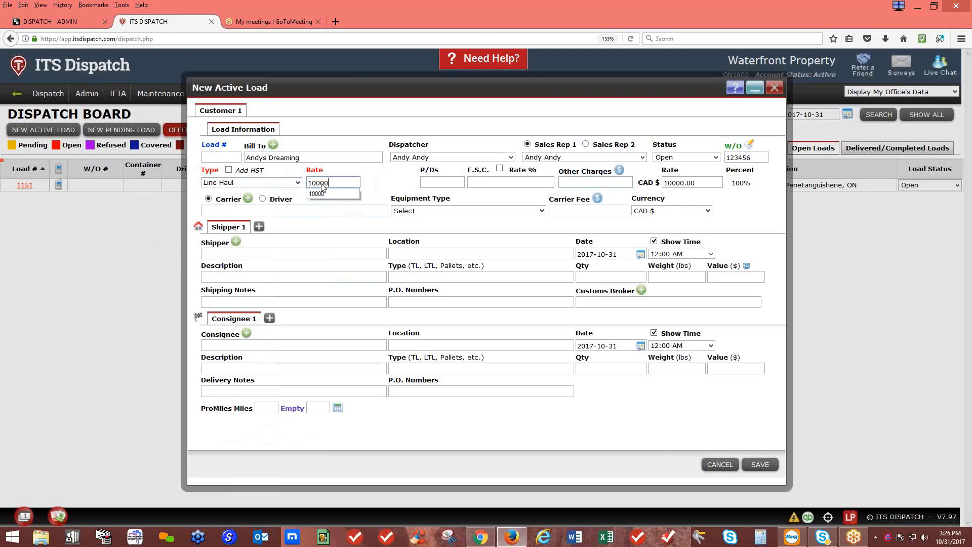
pyautogui.click(392, 177)
pyautogui.click(432, 180)
pyautogui.write('5')
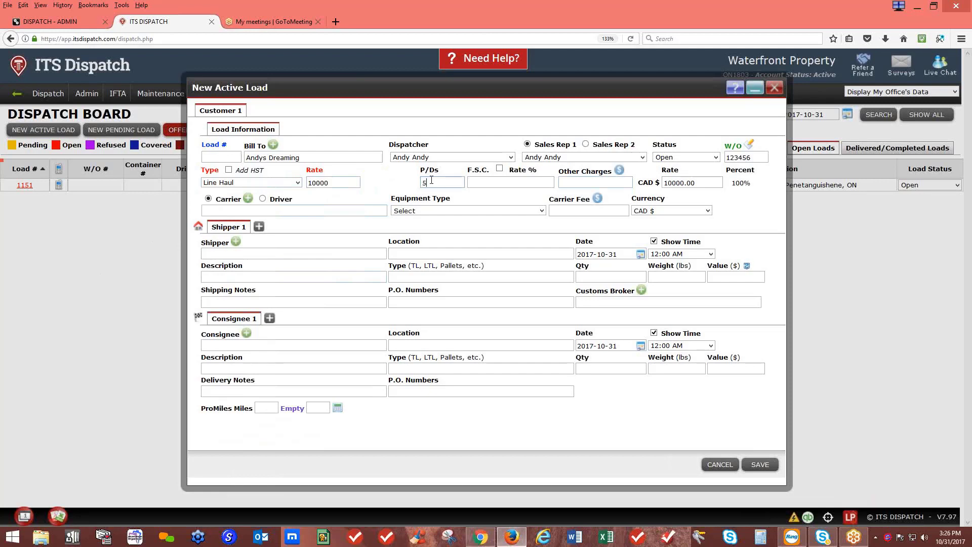
pyautogui.write('00')
# Set the fuel surcharge to 18% of the rate, giving 1800.00
pyautogui.click(503, 168)
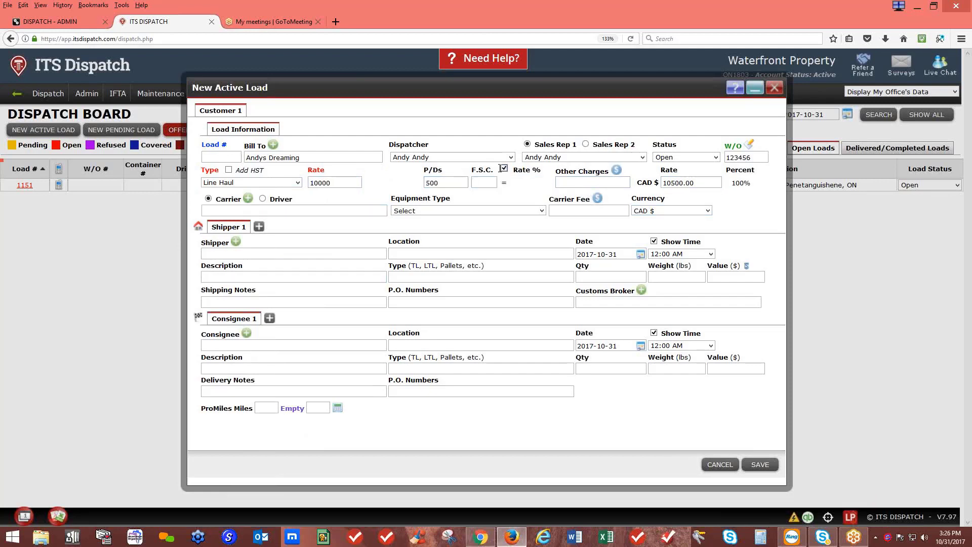
pyautogui.click(504, 168)
pyautogui.click(499, 168)
pyautogui.write('18')
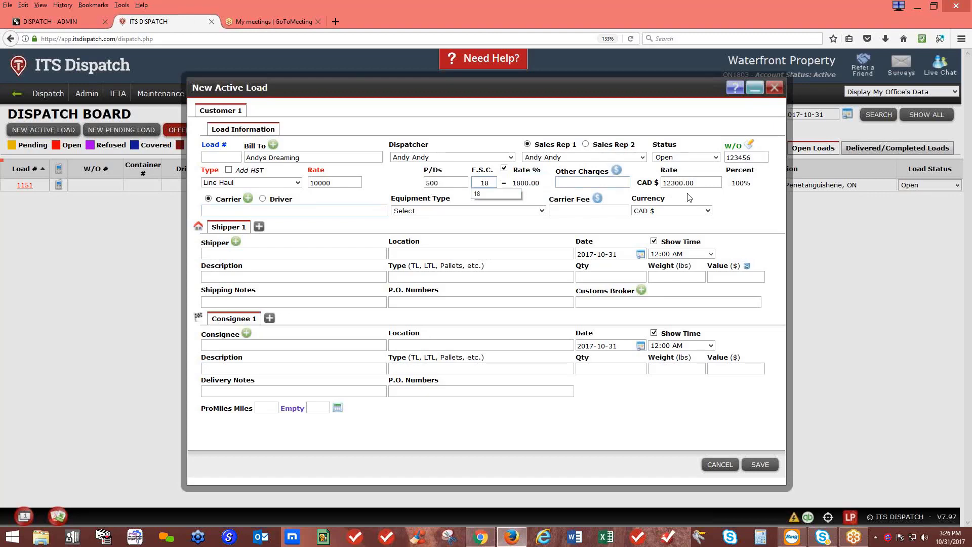
pyautogui.click(616, 170)
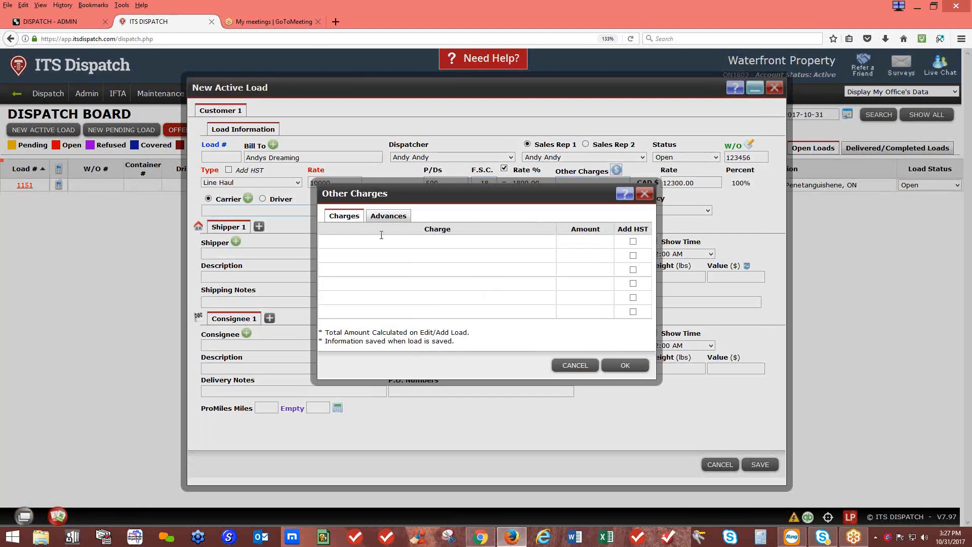
# Add a lumper fees other charge of 100 to the load
pyautogui.click(382, 235)
pyautogui.write('lu')
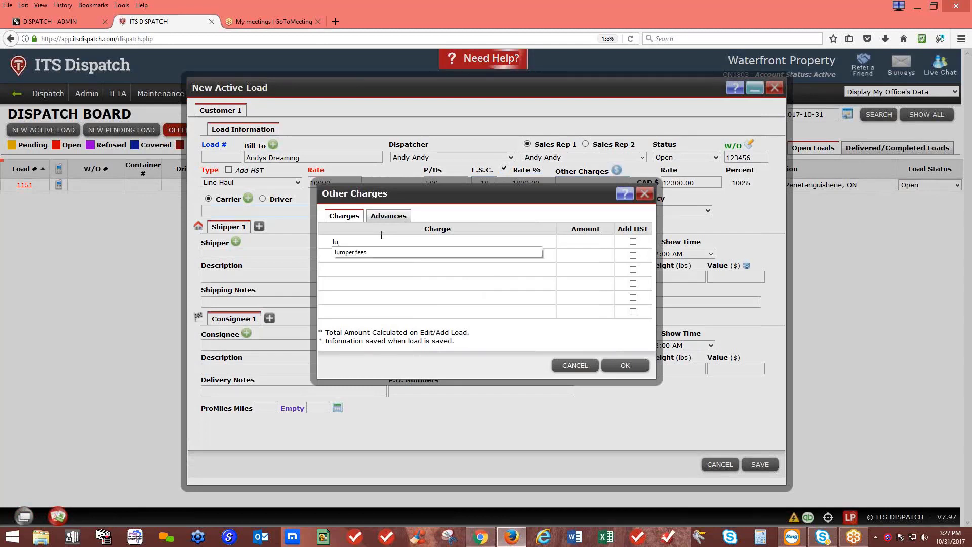
pyautogui.write('mper fees')
pyautogui.click(582, 243)
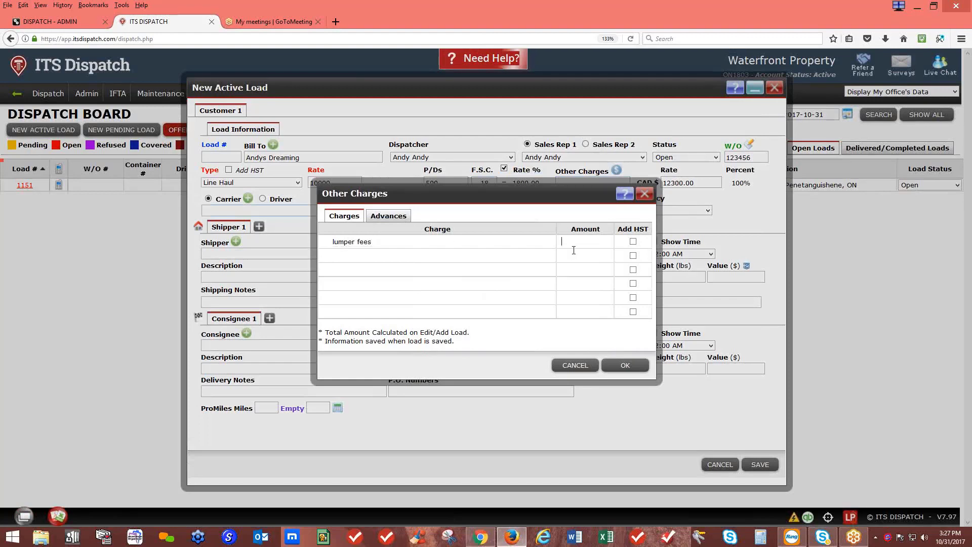
pyautogui.write('100')
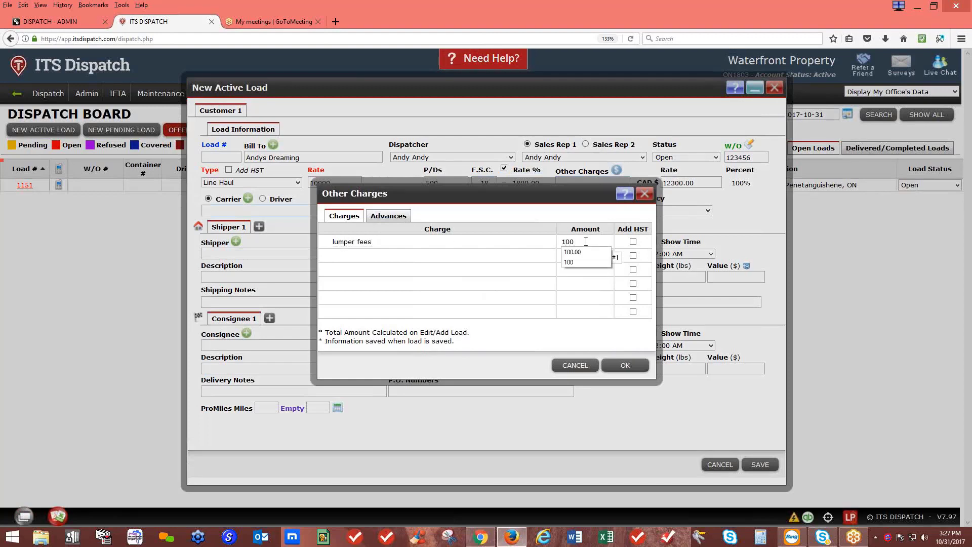
pyautogui.click(625, 365)
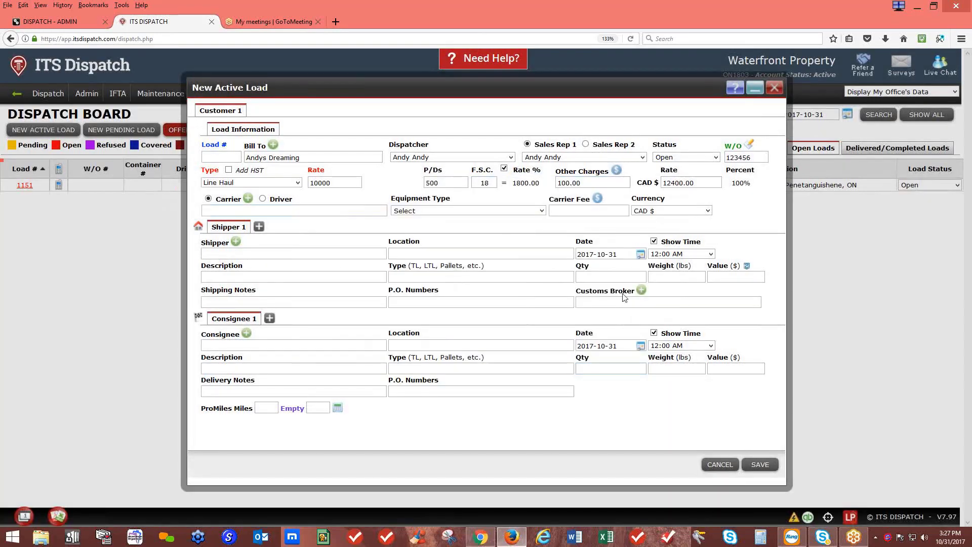
# Review the Advances tab of the other charges, then confirm them unchanged
pyautogui.click(617, 171)
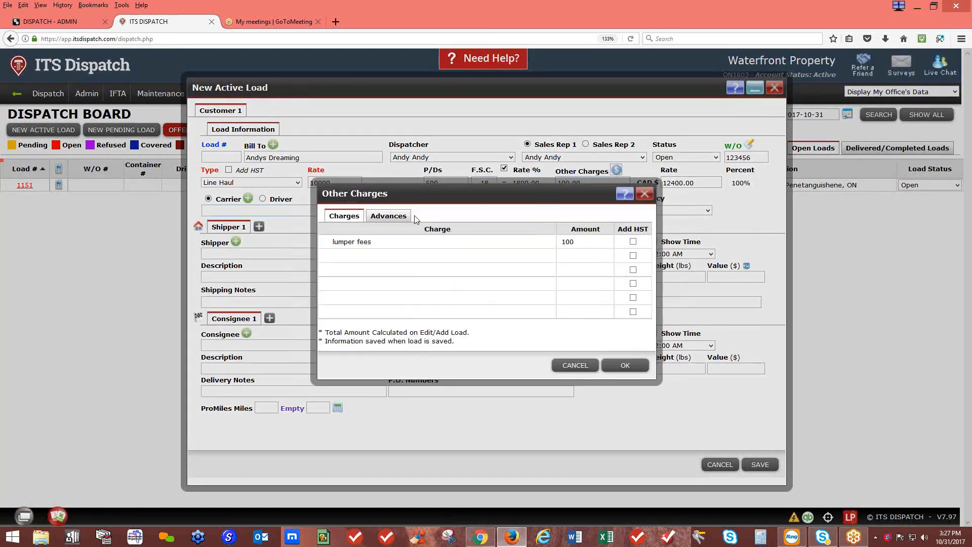
pyautogui.click(413, 216)
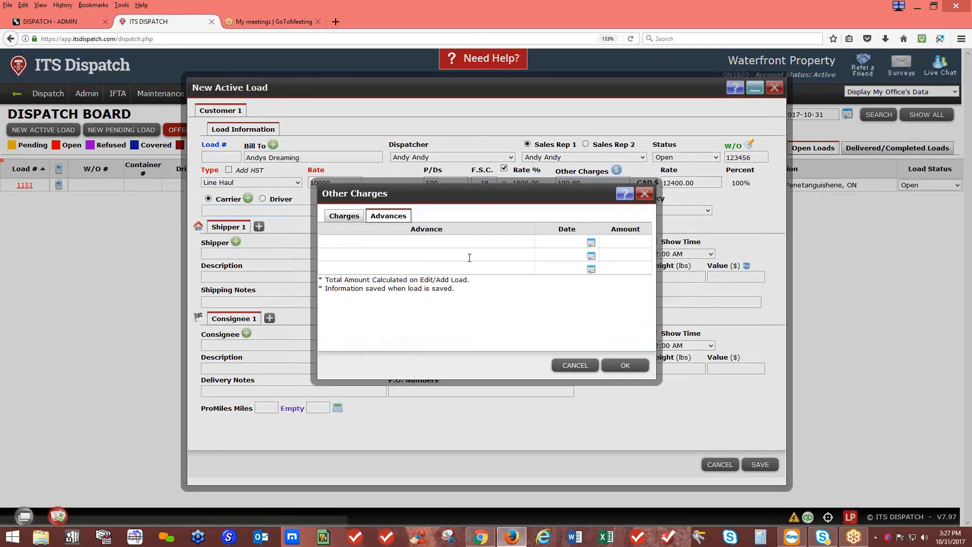
pyautogui.click(361, 219)
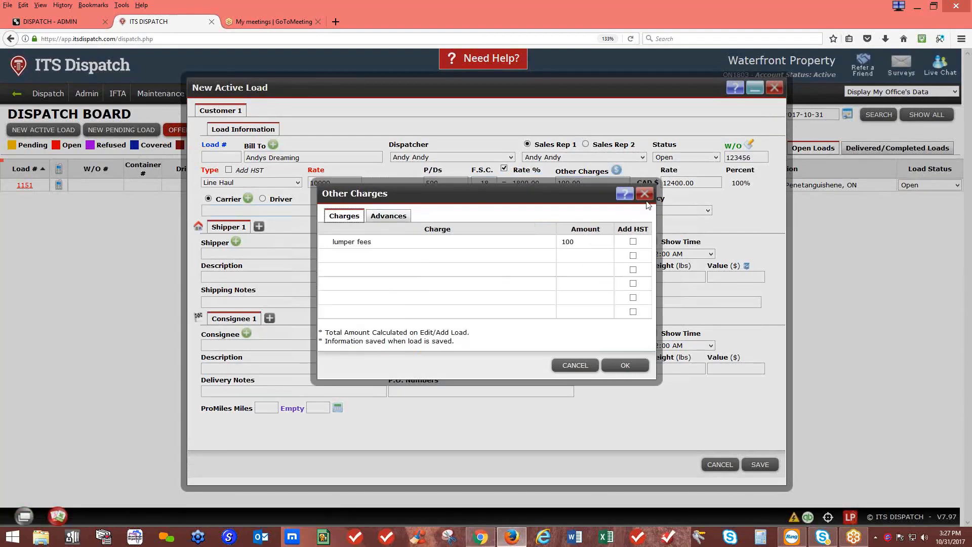
pyautogui.click(634, 365)
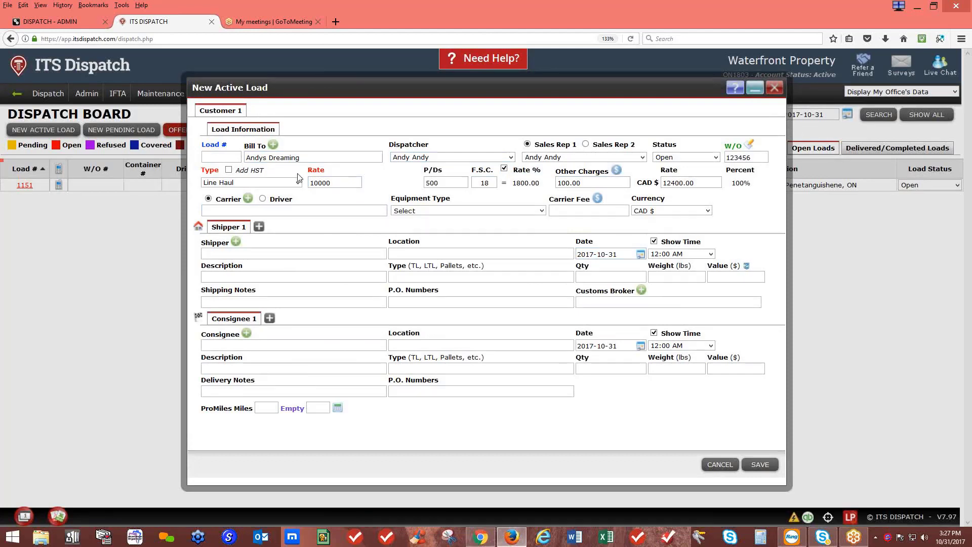
# Set the carrier to Assign Later and the equipment type to Boat Hauling Trailer
pyautogui.click(249, 209)
pyautogui.click(251, 211)
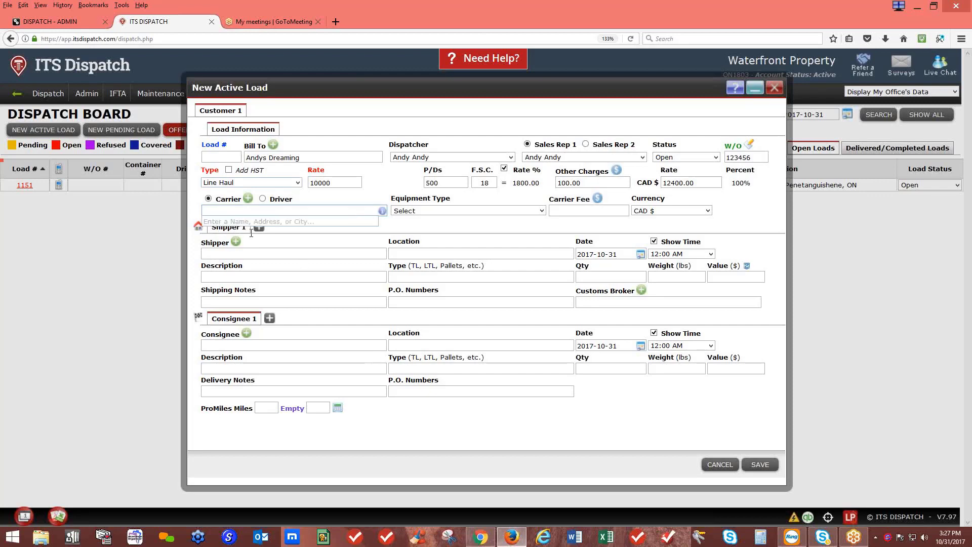
pyautogui.write('a')
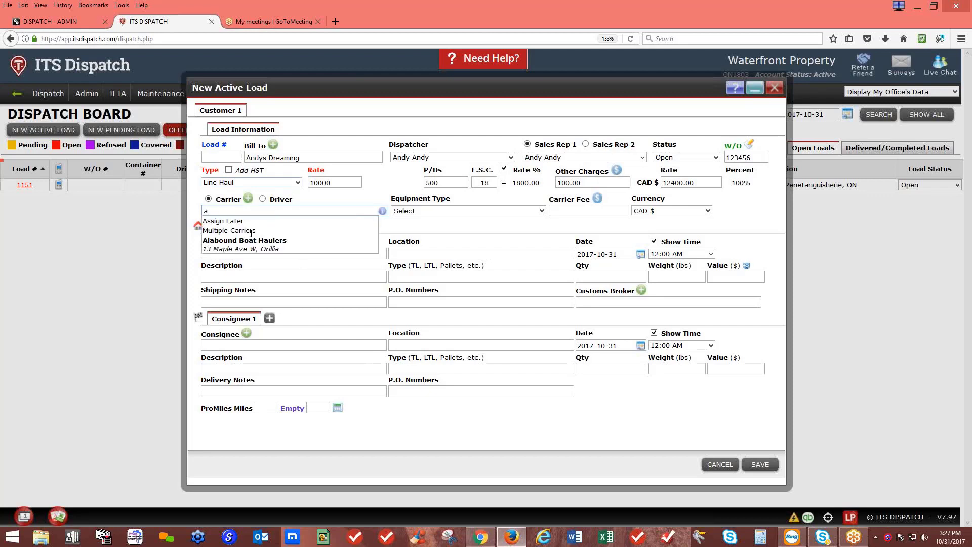
pyautogui.click(234, 221)
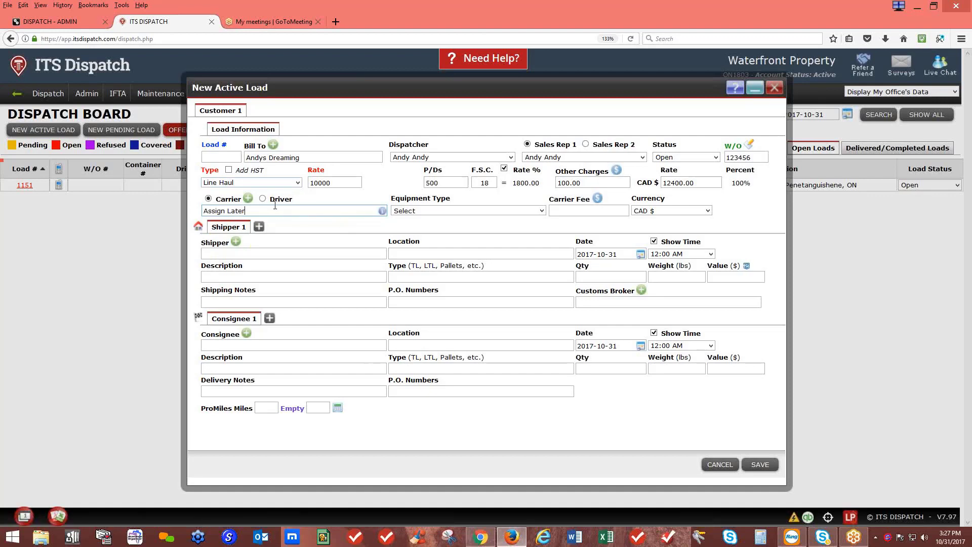
pyautogui.click(541, 210)
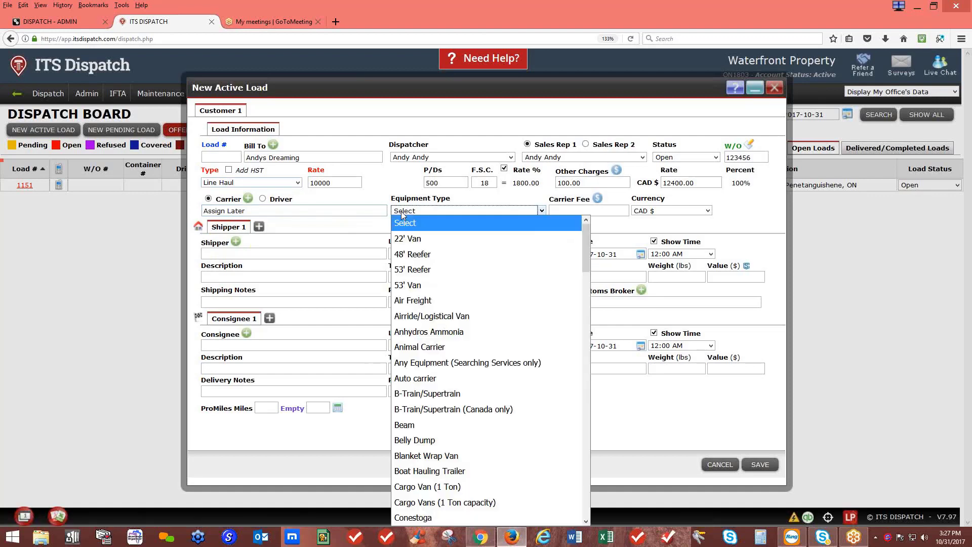
pyautogui.click(413, 474)
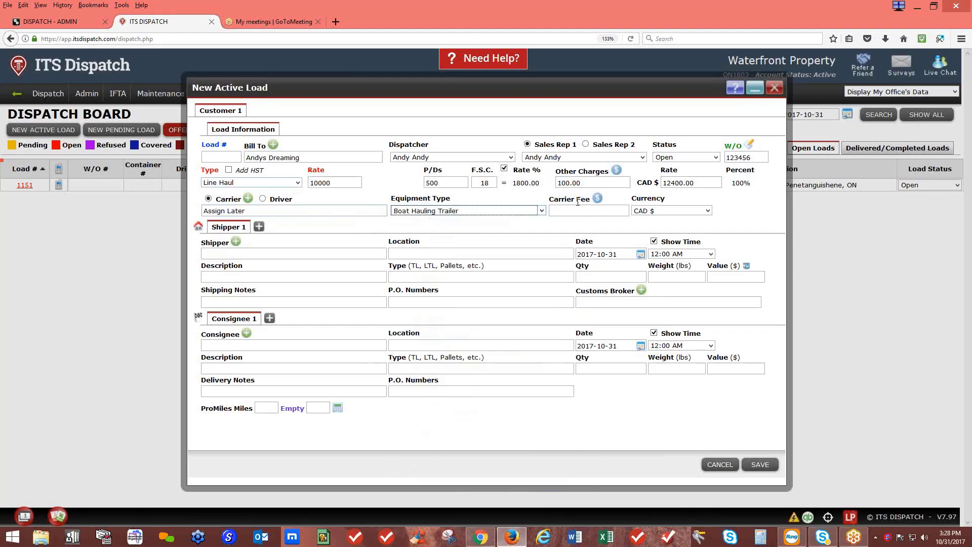
pyautogui.click(596, 198)
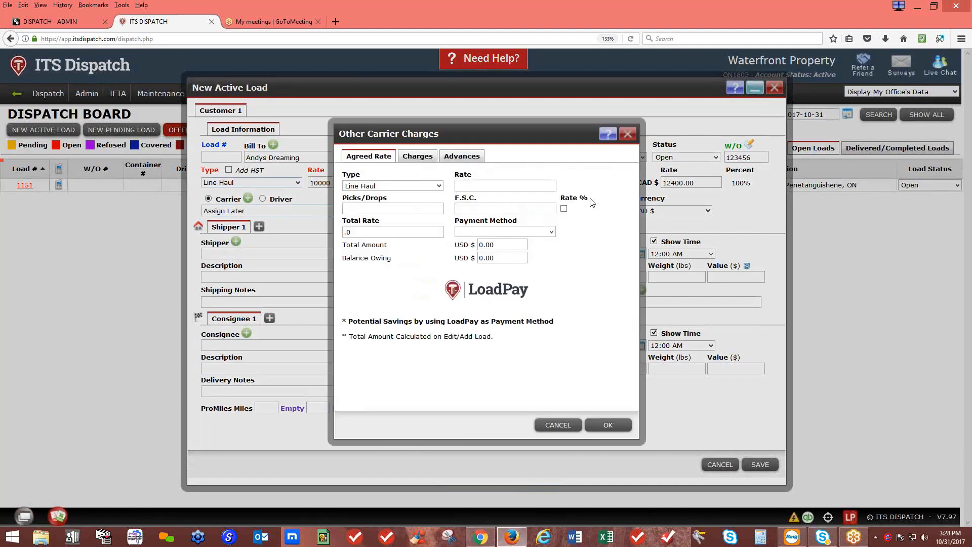
# Enter carrier rate 8500, picks/drops 500 and F.S.C. 1800 for a 10800.00 carrier fee
pyautogui.click(477, 187)
pyautogui.moveTo(473, 133); pyautogui.dragTo(513, 138)
pyautogui.write('8500')
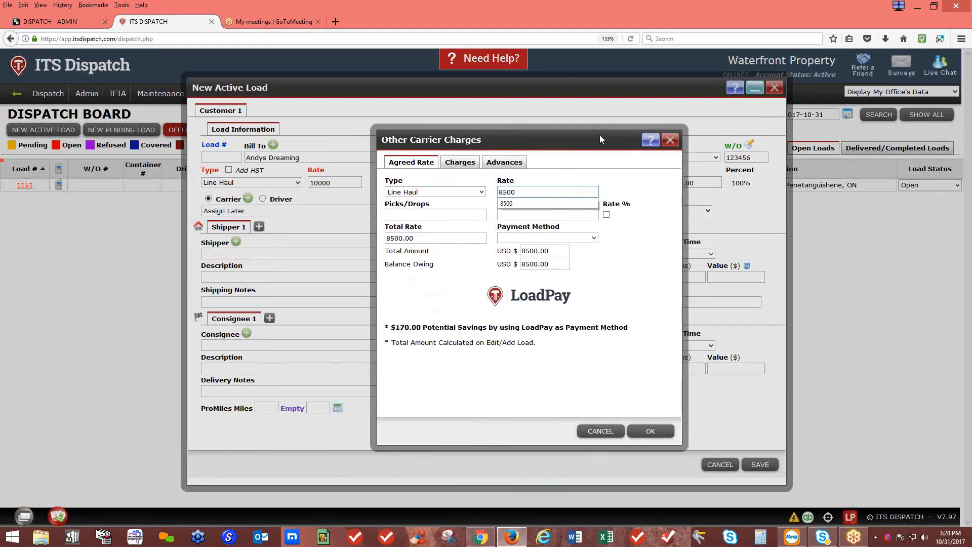
pyautogui.click(578, 167)
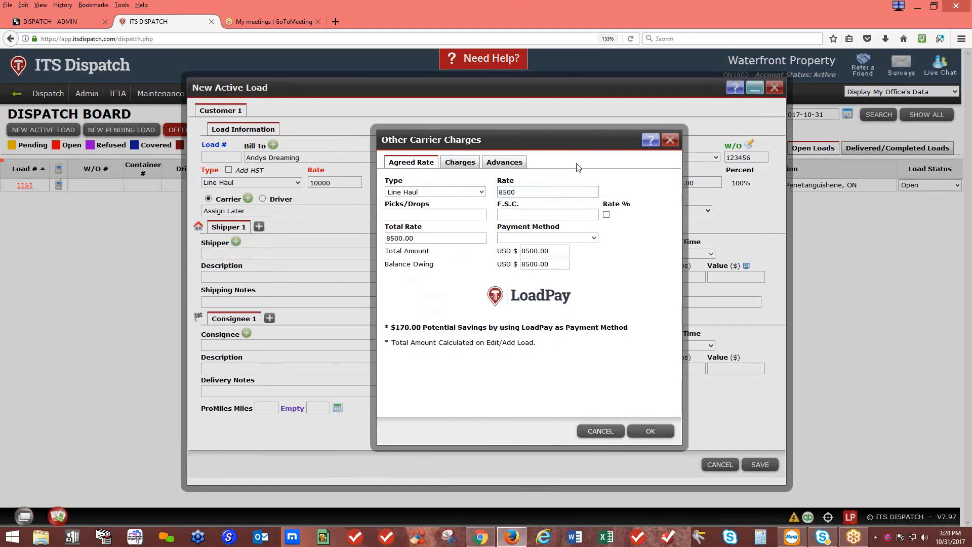
pyautogui.click(463, 216)
pyautogui.write('500')
pyautogui.click(523, 210)
pyautogui.write('1800')
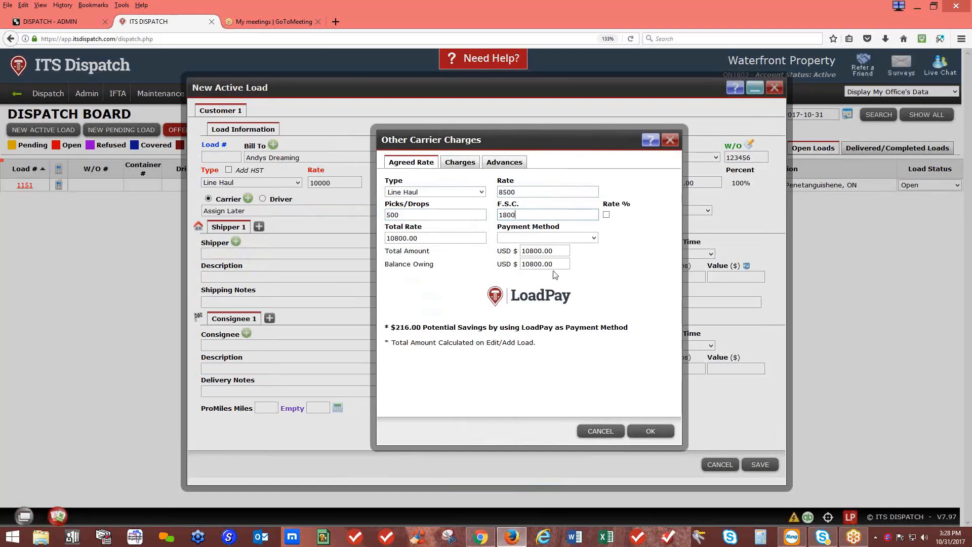
pyautogui.click(651, 431)
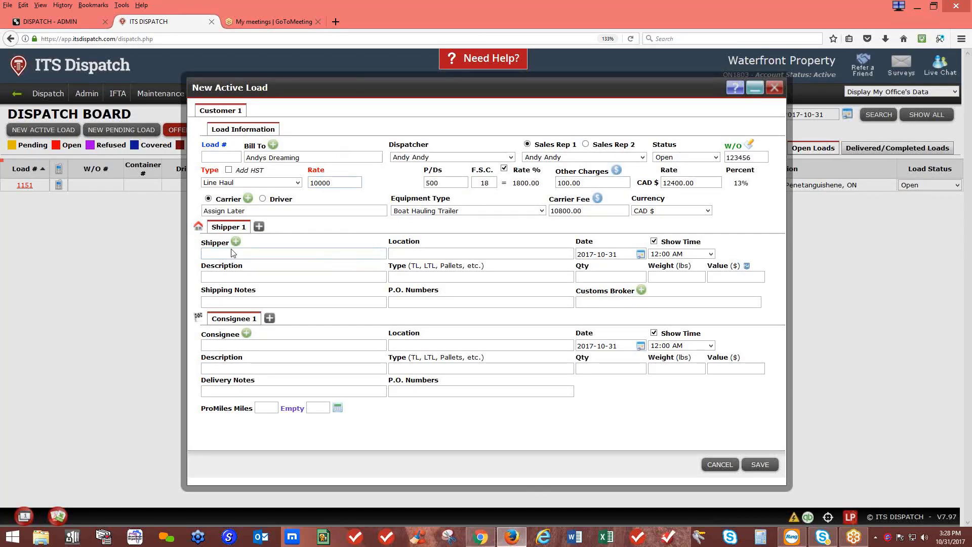
# Select the existing Viking Yacht Sales FL as Shipper 1 instead of adding a new shipper
pyautogui.click(235, 243)
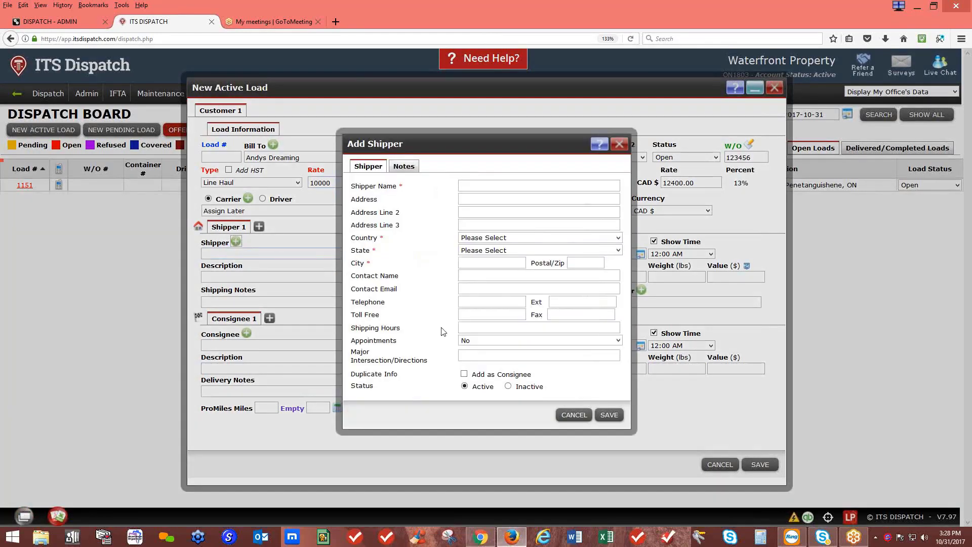
pyautogui.click(619, 144)
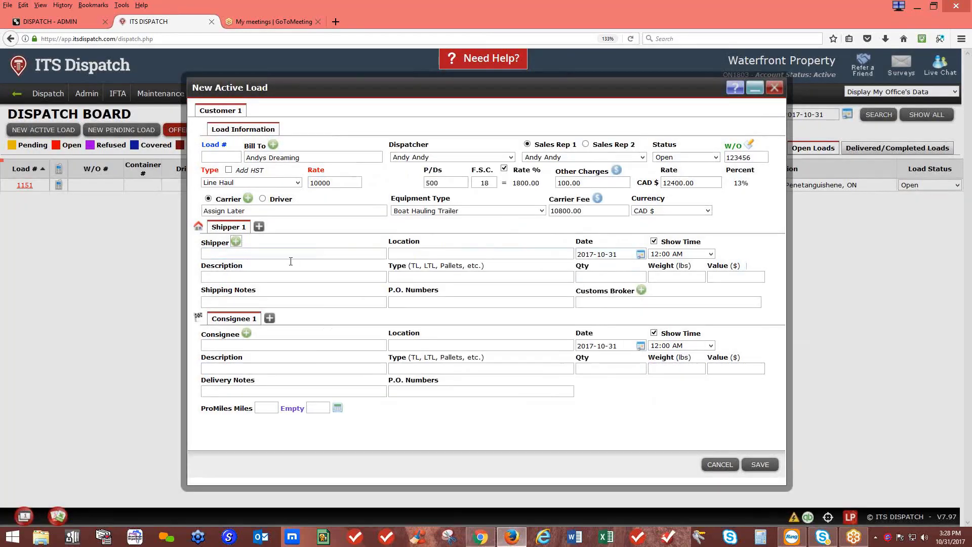
pyautogui.click(220, 252)
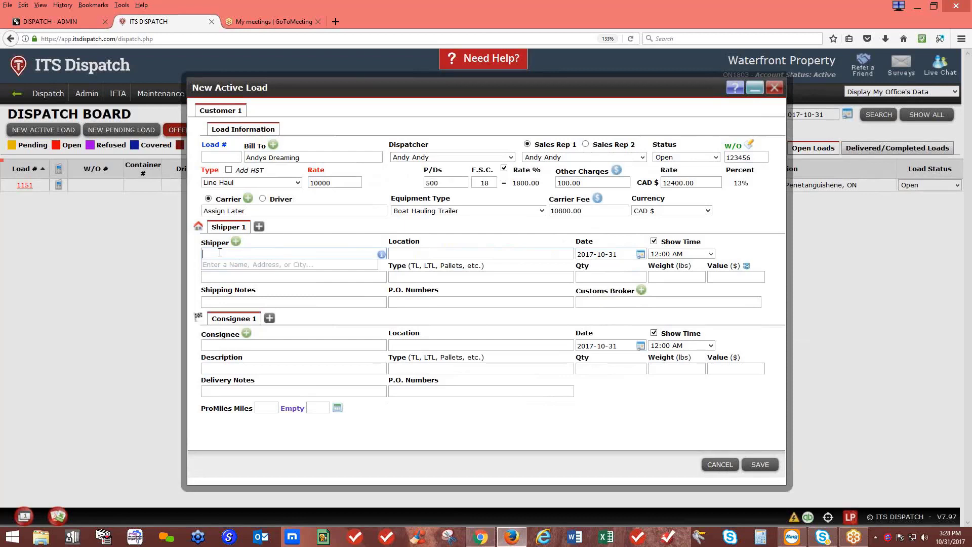
pyautogui.write('vik')
pyautogui.click(254, 286)
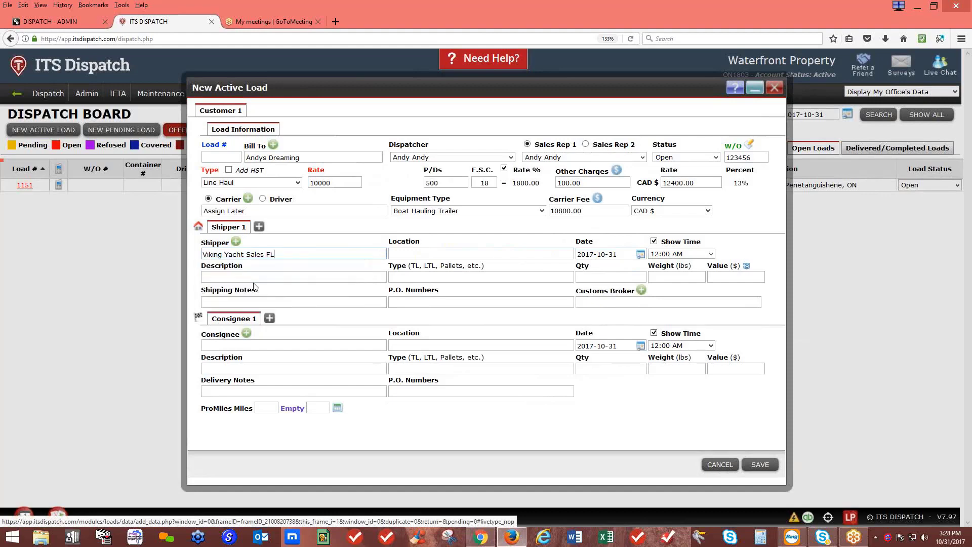
# Set the pickup to October 25, 2017 at 05:00 AM
pyautogui.click(640, 256)
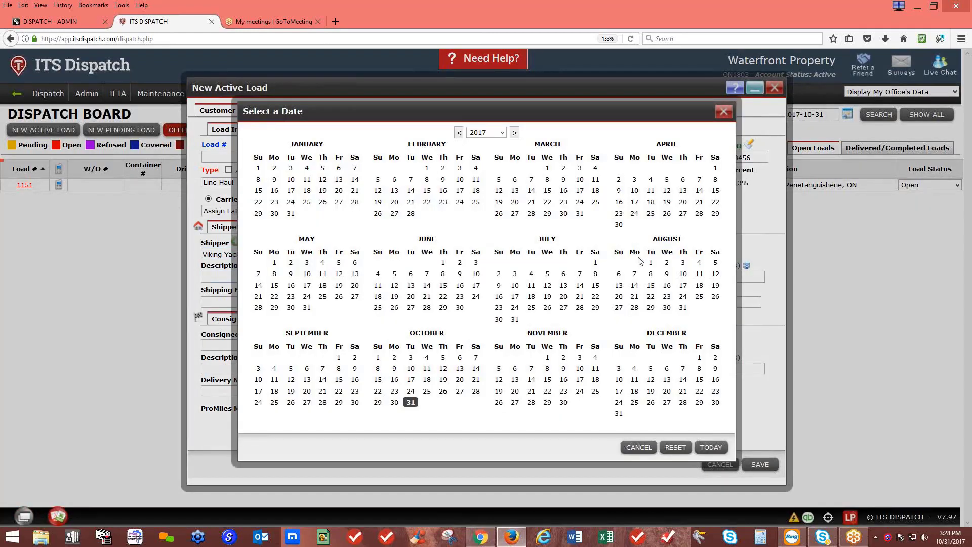
pyautogui.click(441, 394)
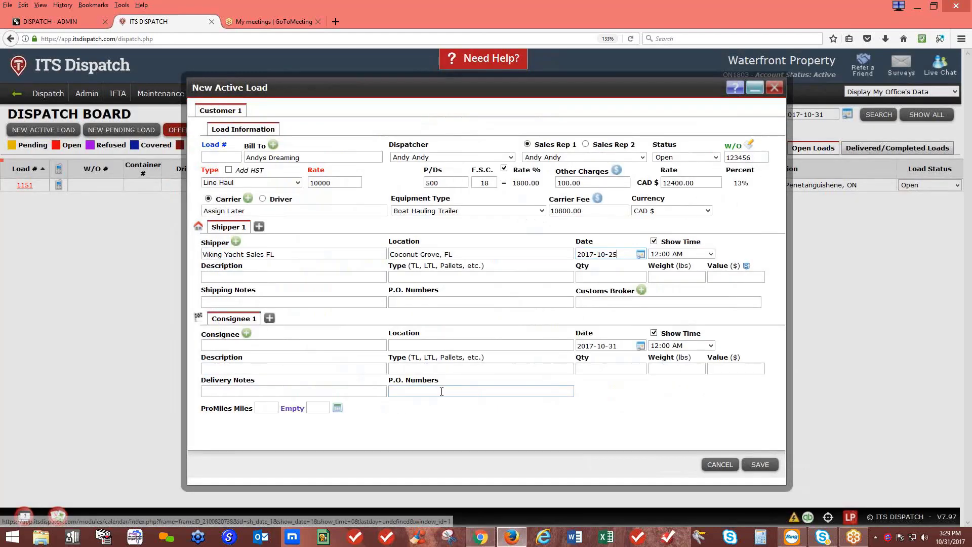
pyautogui.click(680, 258)
pyautogui.scroll(-5, 676, 354)
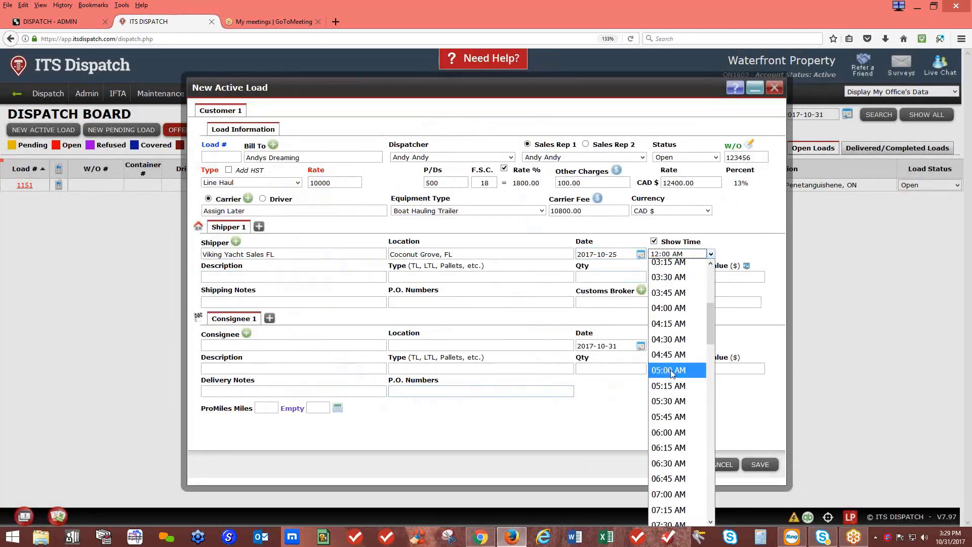
pyautogui.click(672, 370)
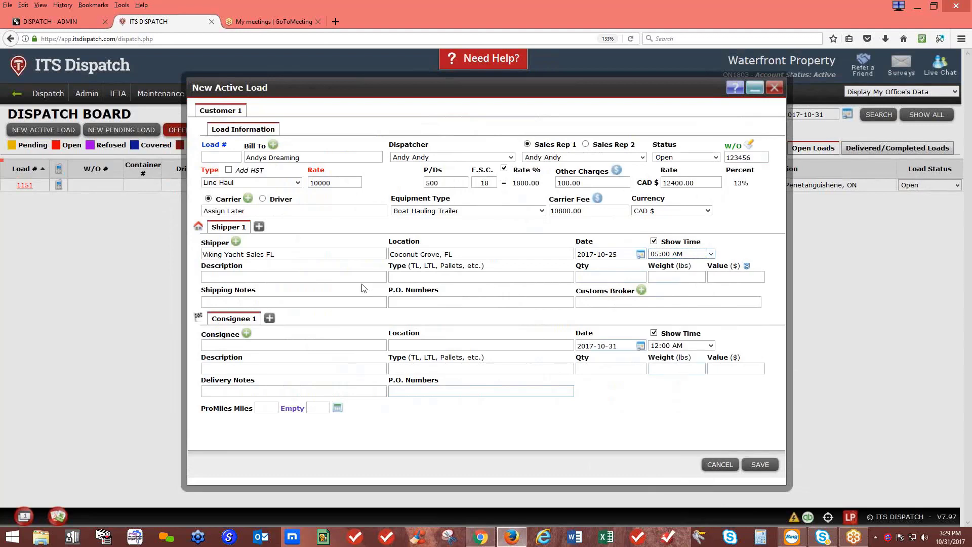
pyautogui.click(350, 275)
# Describe the shipment as 56 Viking, type tl, quantity 1, 68000 lbs, and view CargoShield insurance
pyautogui.write('56')
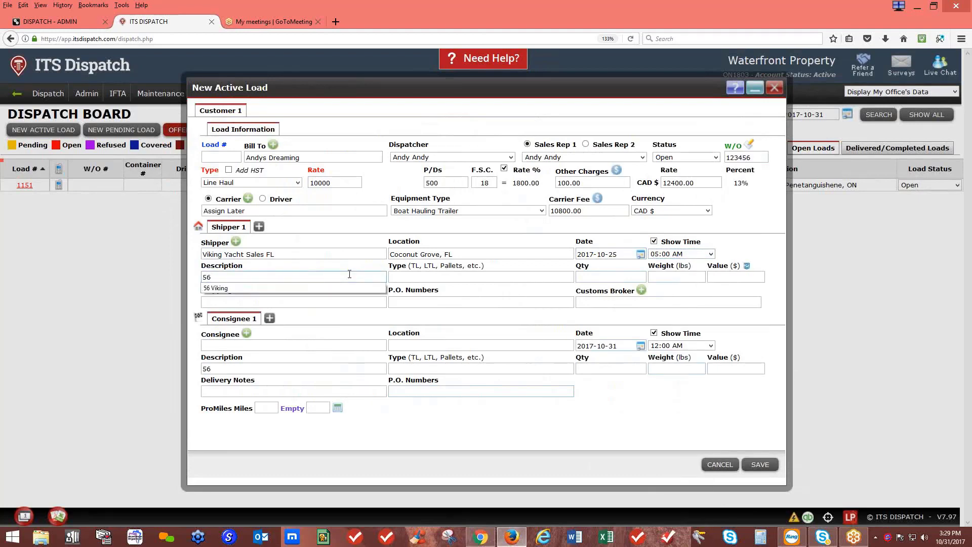
pyautogui.click(329, 288)
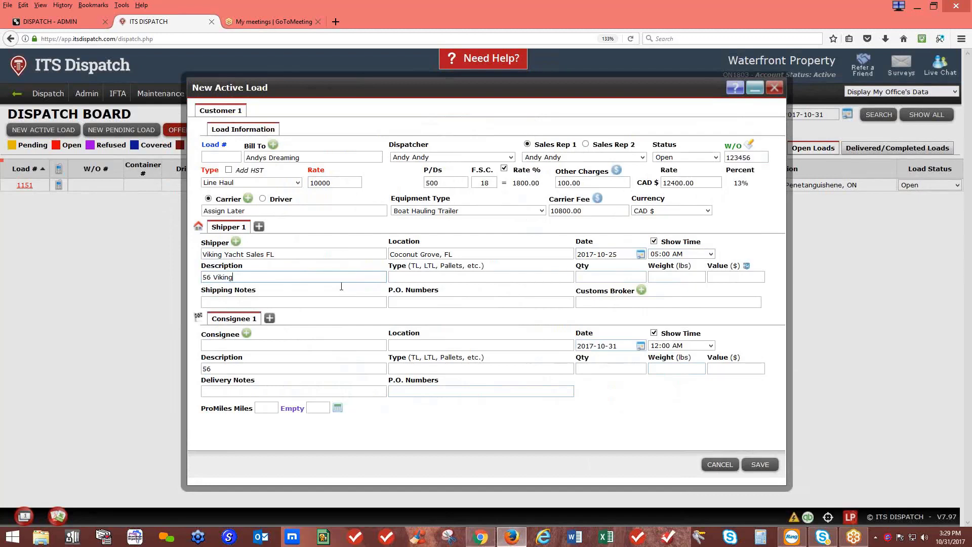
pyautogui.click(404, 278)
pyautogui.write('tl')
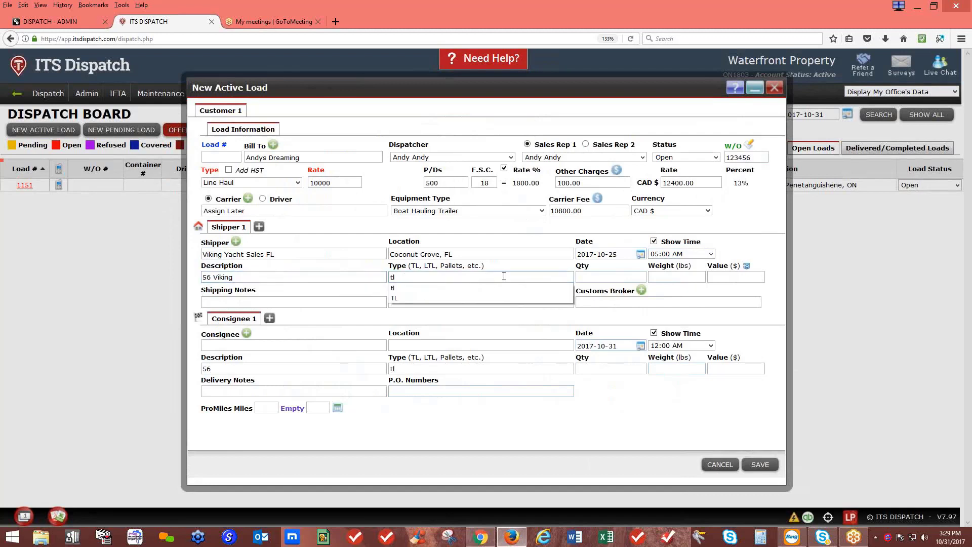
pyautogui.click(591, 275)
pyautogui.write('1')
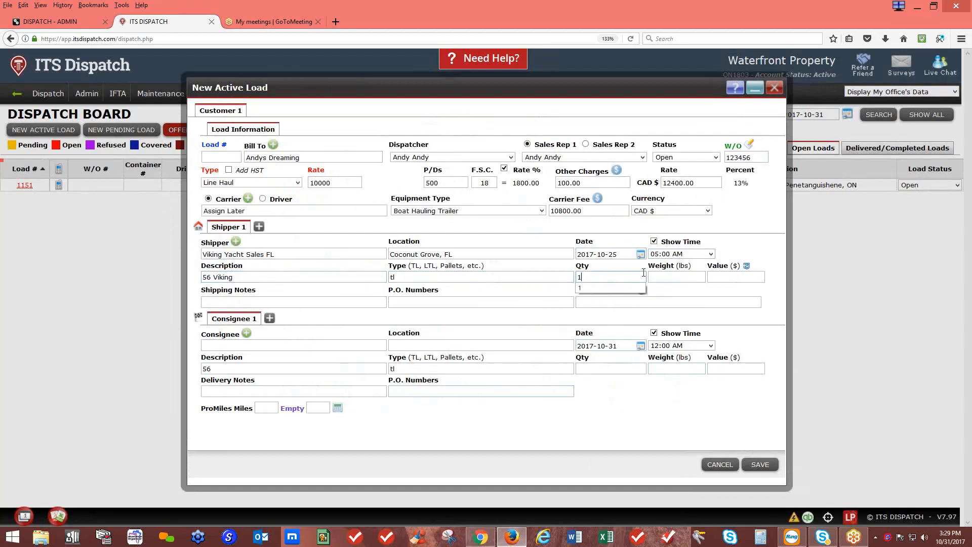
pyautogui.click(654, 277)
pyautogui.write('68000')
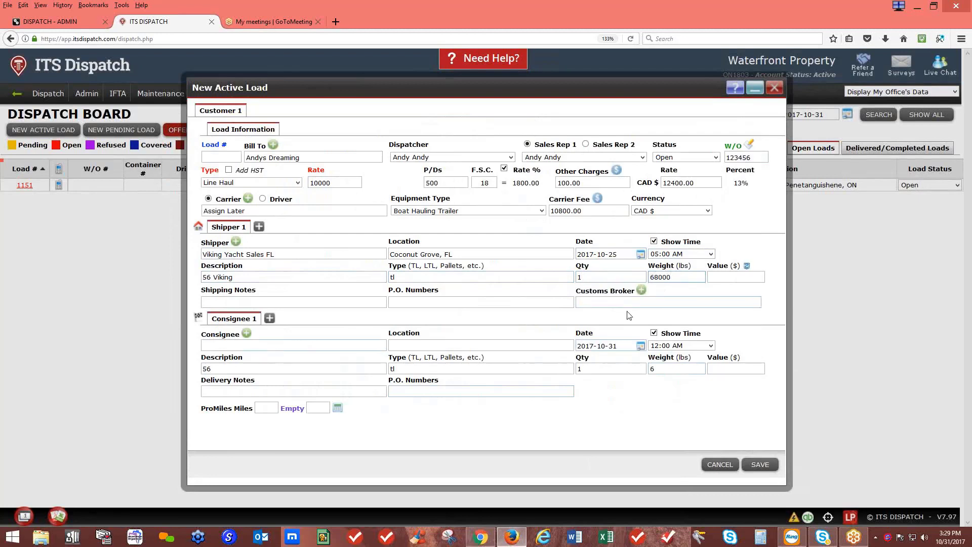
pyautogui.click(747, 267)
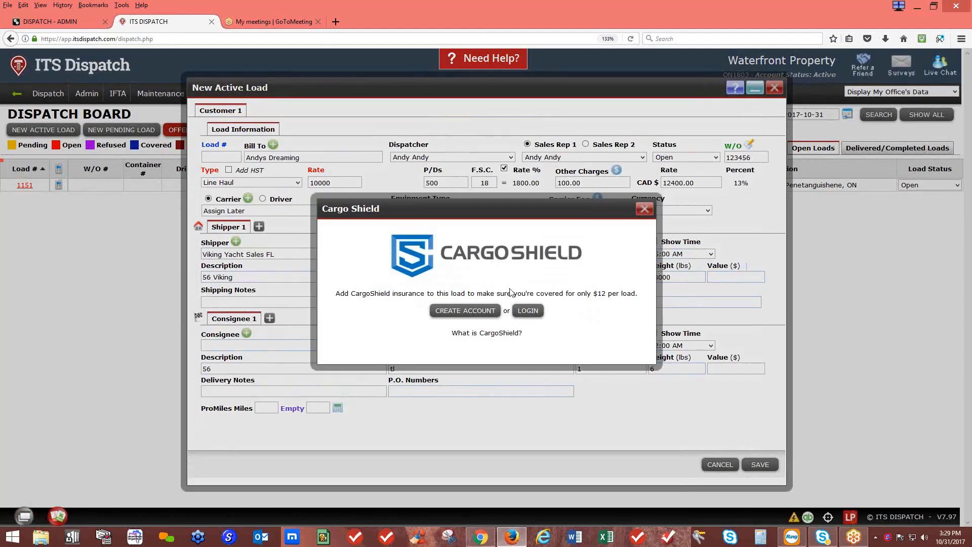
# Dismiss the CargoShield insurance offer and set the consignee description to 56 Viking
pyautogui.click(644, 209)
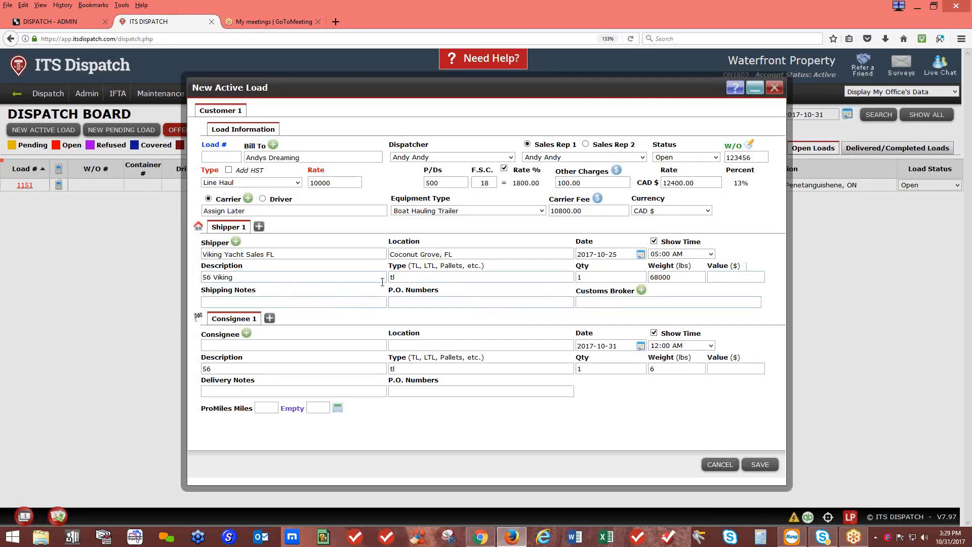
pyautogui.write('V')
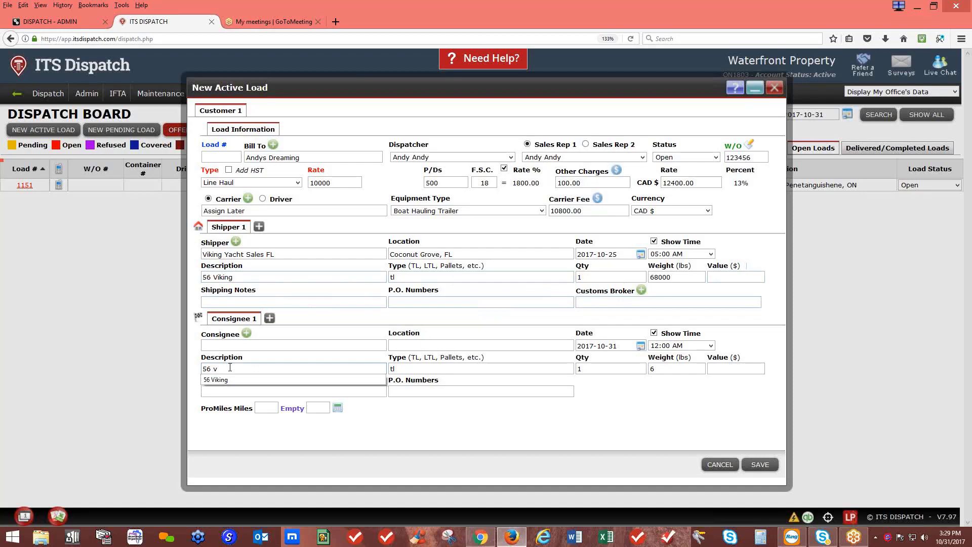
pyautogui.click(226, 384)
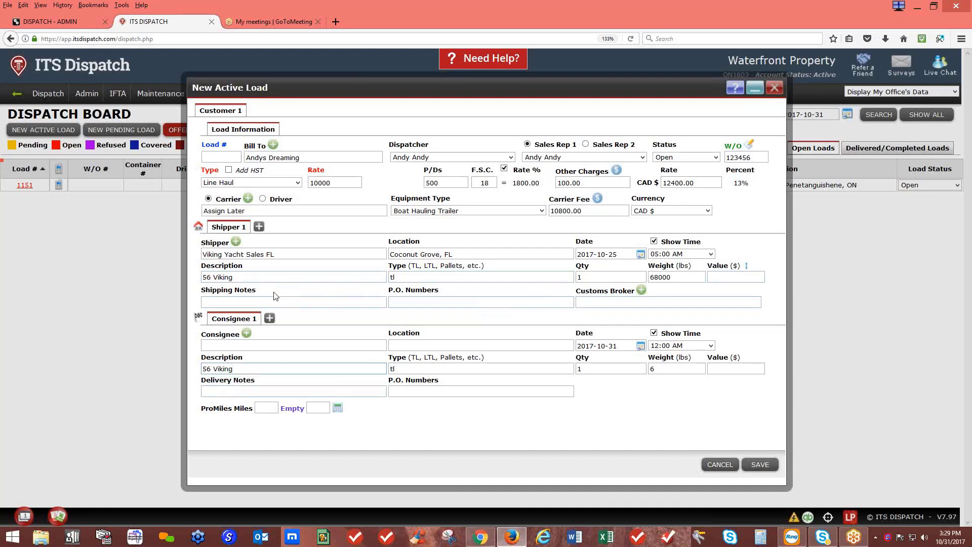
pyautogui.click(259, 299)
# Enter shipper P.O. number 987654 and customs broker Livingston
pyautogui.click(415, 302)
pyautogui.write('987654')
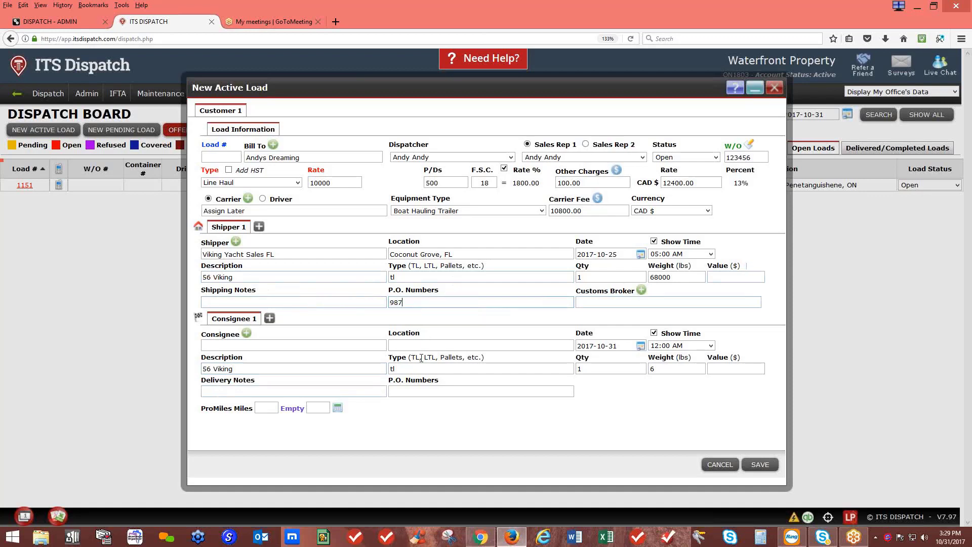
pyautogui.click(610, 303)
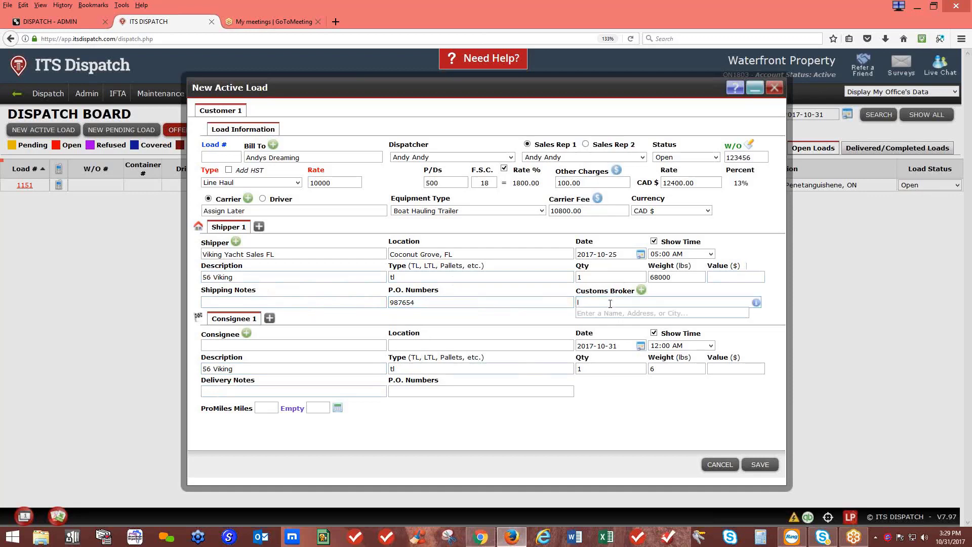
pyautogui.write('Livingston')
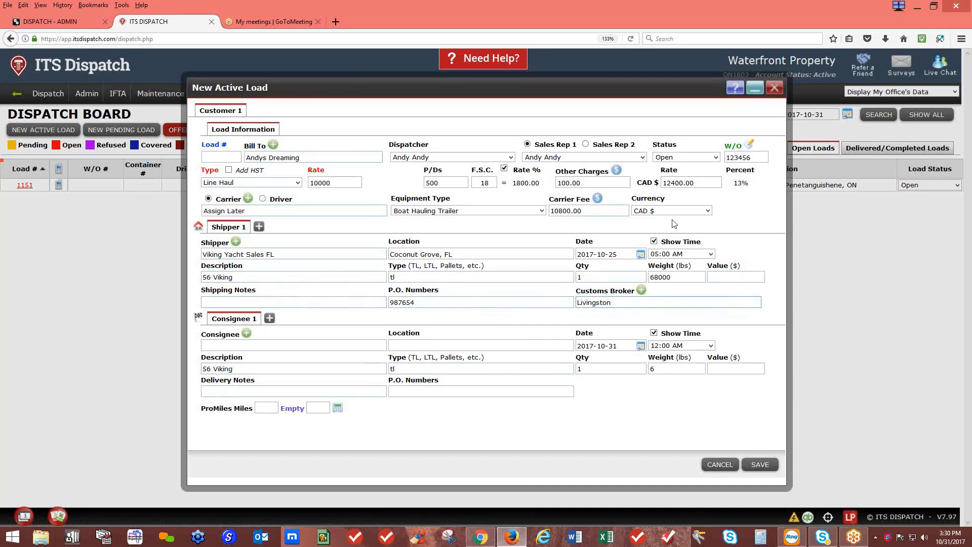
# Set the consignee to Andys Dreaming in Penetanguishene, ON
pyautogui.click(286, 345)
pyautogui.write('and')
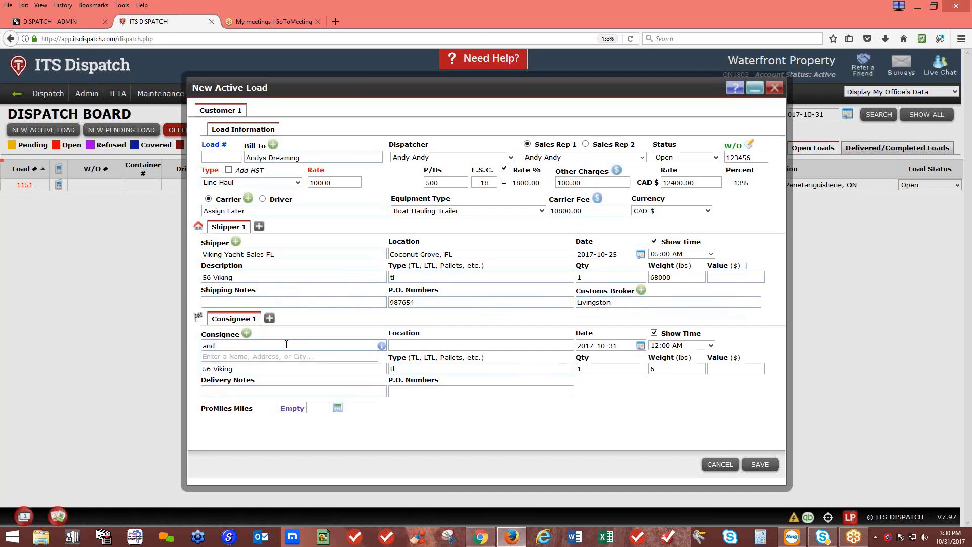
pyautogui.press('Return')
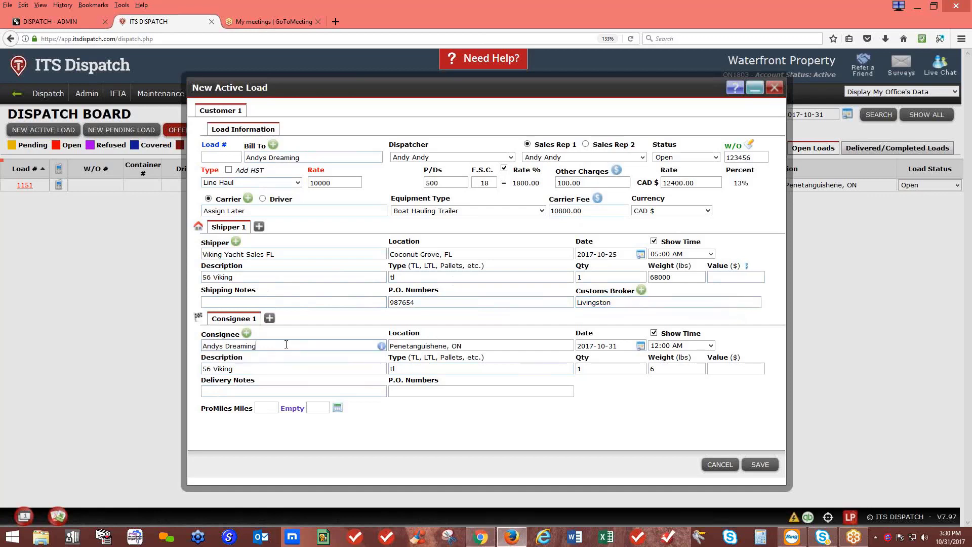
# Set delivery to 2017-10-30 at 06:30 AM and calculate ProMiles distance (1571 miles)
pyautogui.click(640, 346)
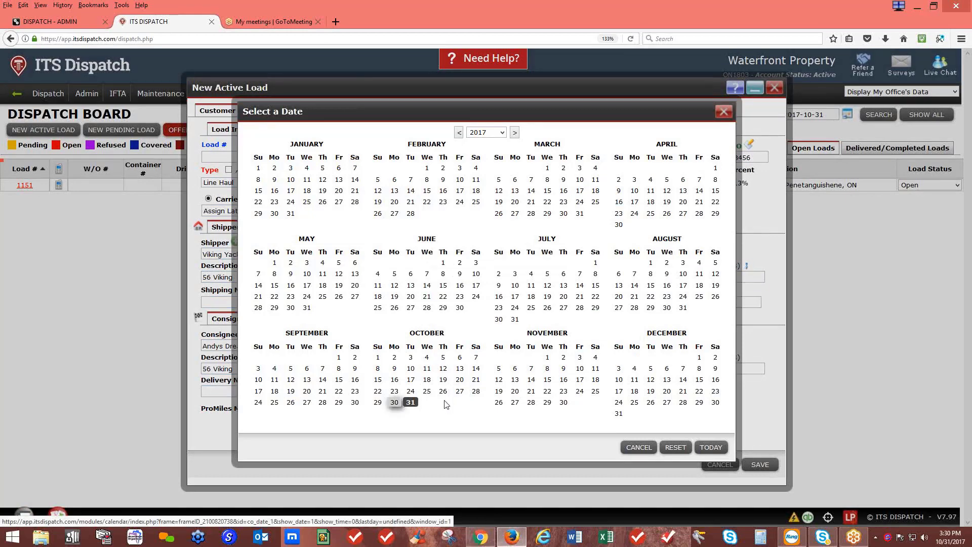
pyautogui.click(394, 403)
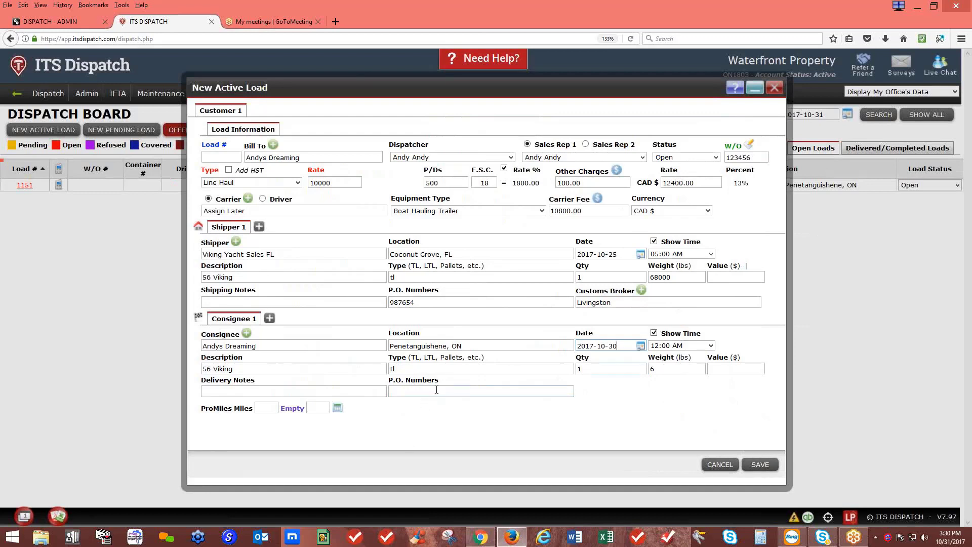
pyautogui.click(711, 346)
pyautogui.scroll(-3, 685, 324)
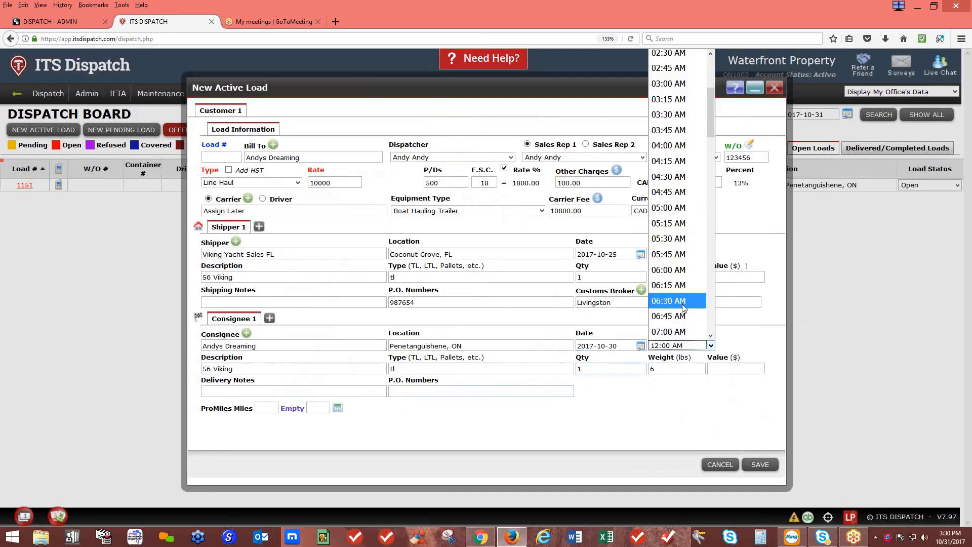
pyautogui.click(683, 304)
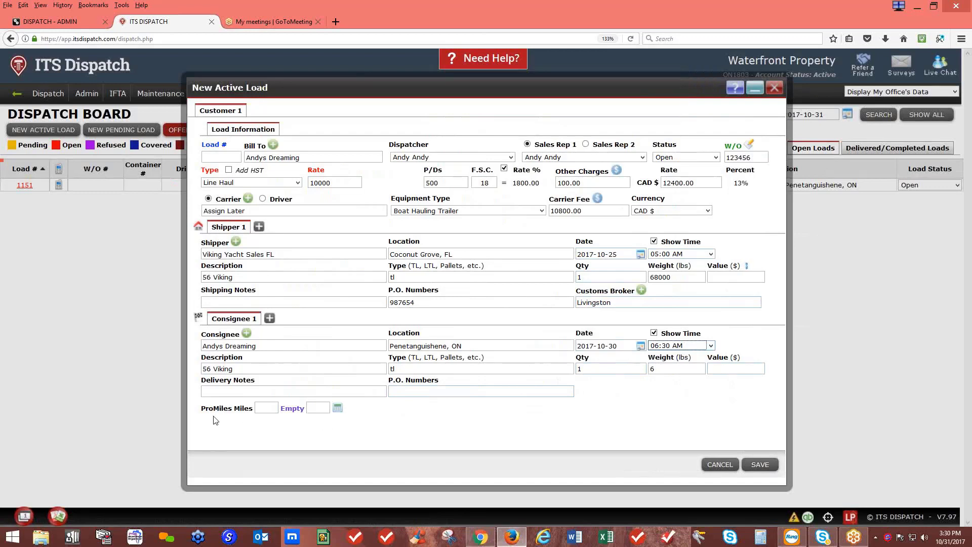
pyautogui.click(337, 409)
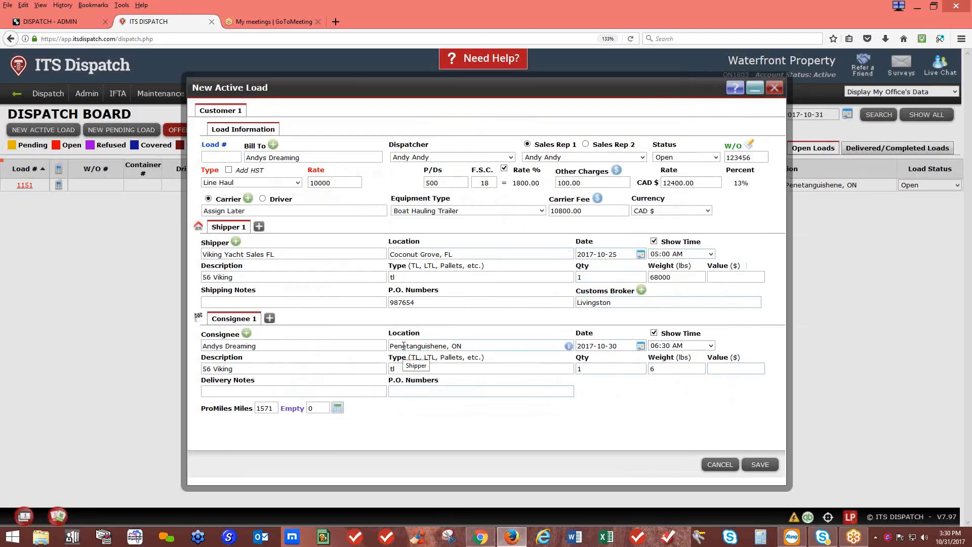
# Calculate empty miles (8) from a Miami, FL start location and save the new load
pyautogui.click(198, 227)
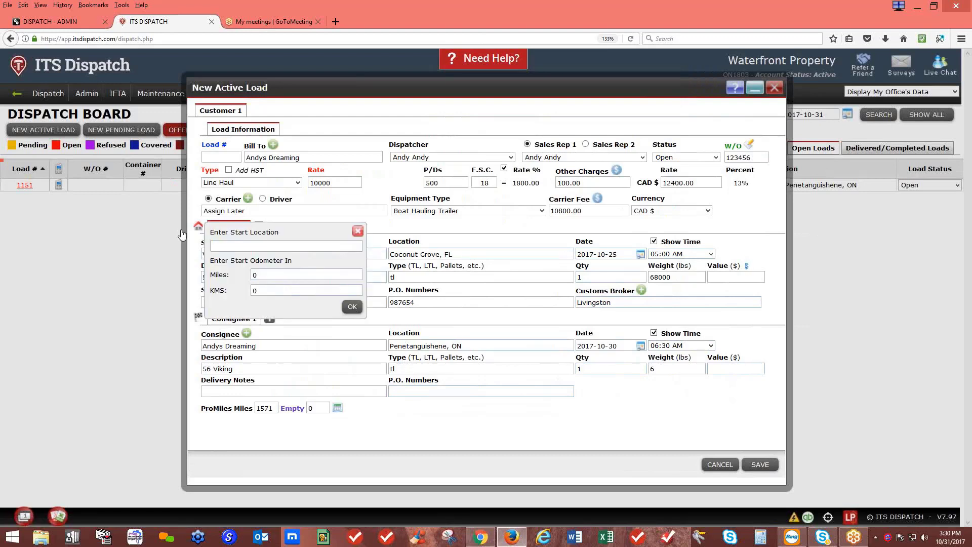
pyautogui.click(224, 246)
pyautogui.write('mi')
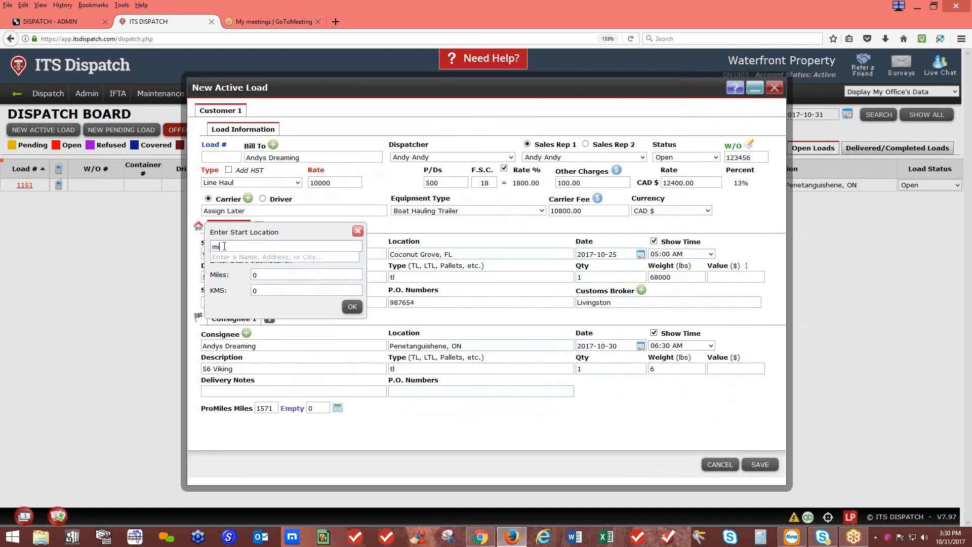
pyautogui.write('am')
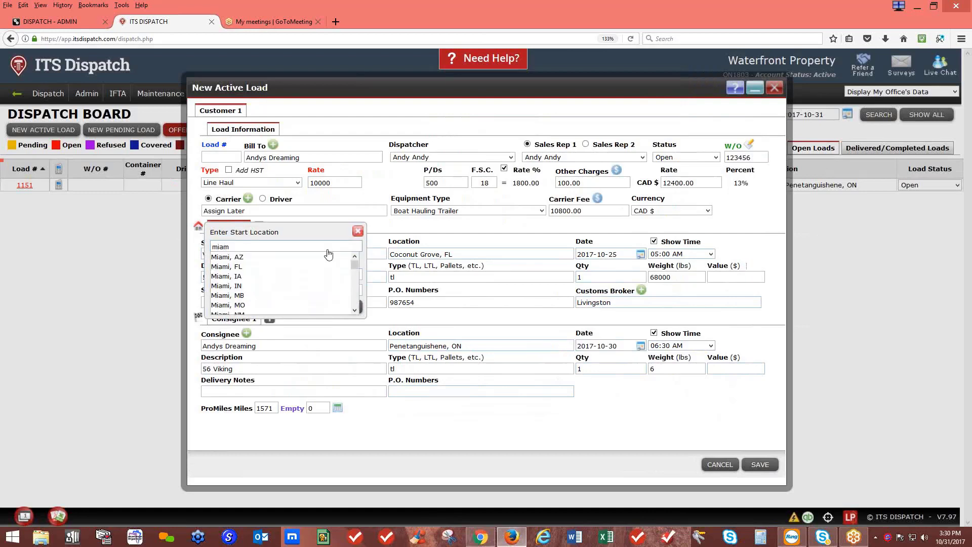
pyautogui.click(319, 255)
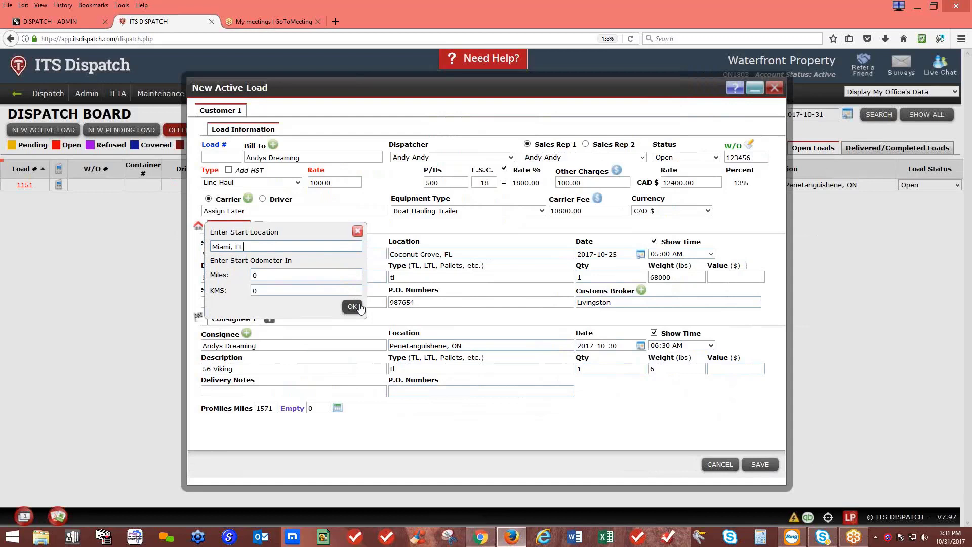
pyautogui.click(353, 306)
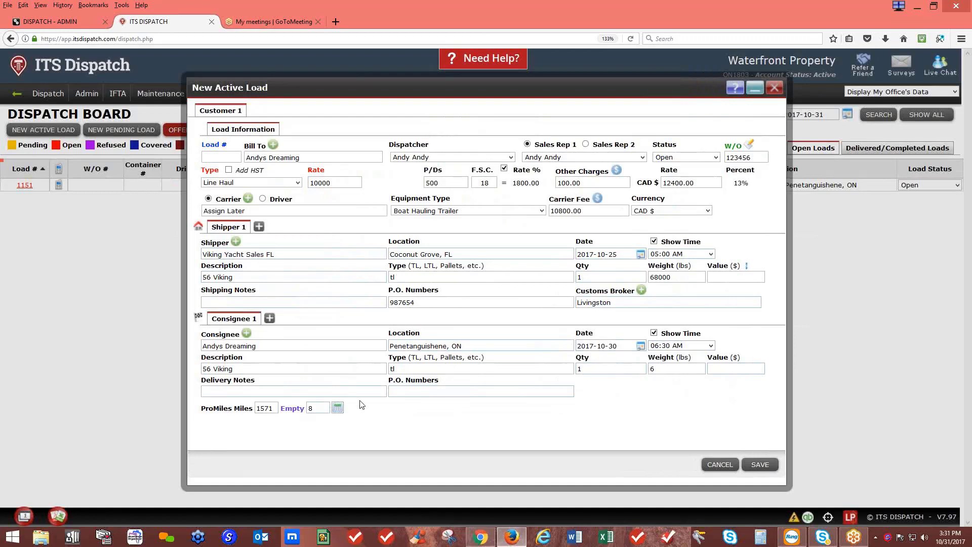
pyautogui.click(754, 463)
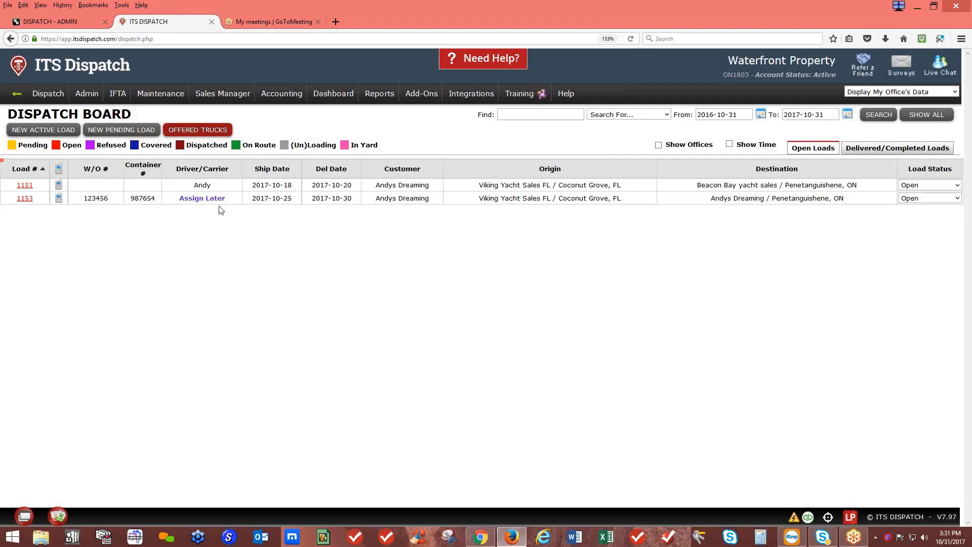
# Open load 1153 from the Dispatch Board for editing
pyautogui.click(25, 198)
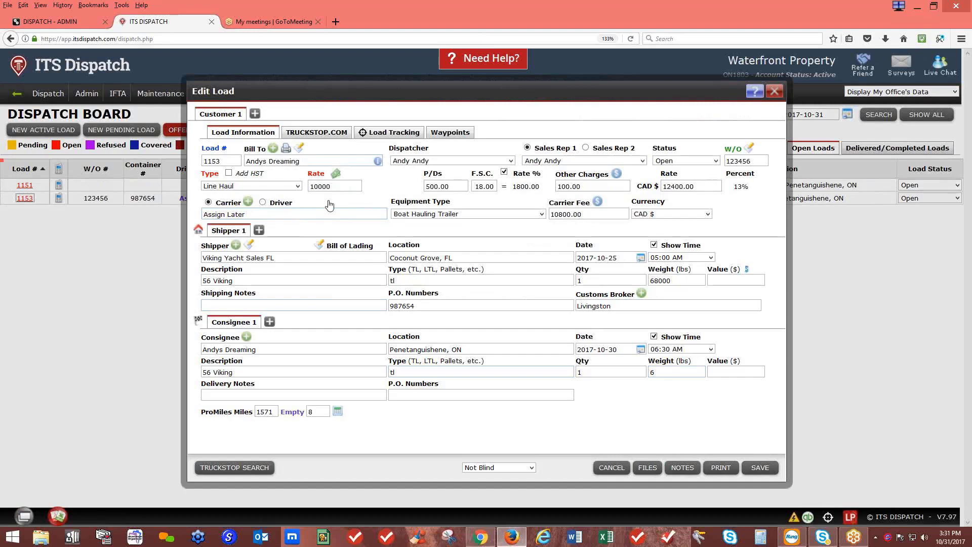
pyautogui.click(310, 135)
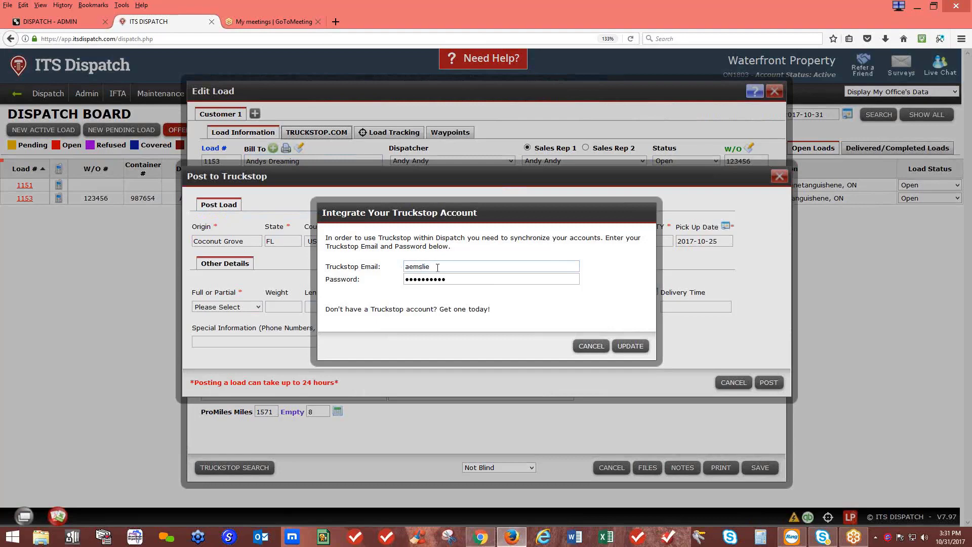
pyautogui.click(591, 346)
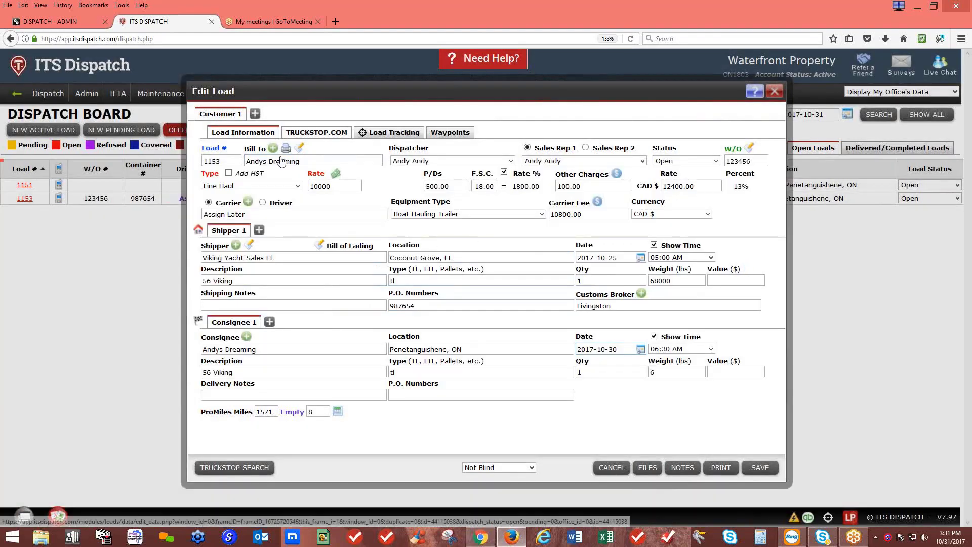
pyautogui.click(308, 133)
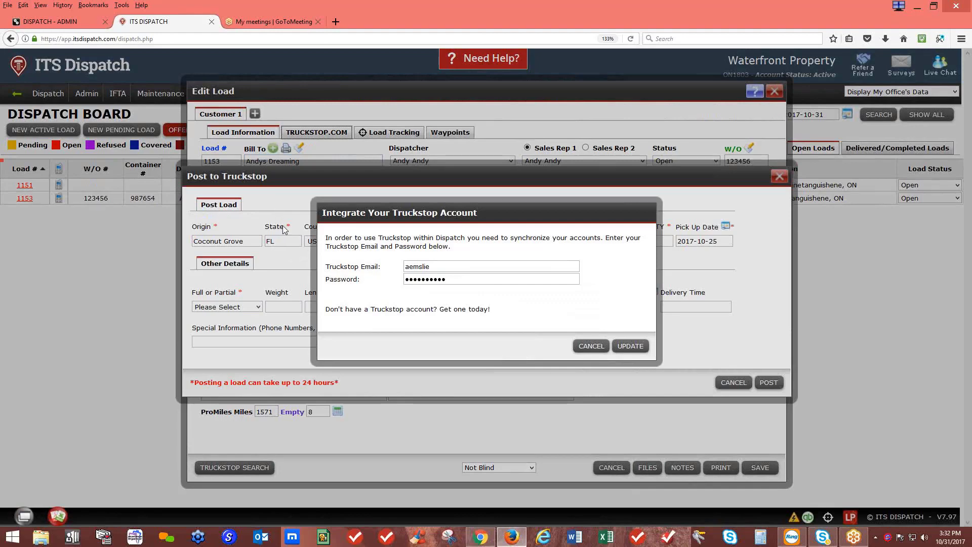
pyautogui.click(589, 350)
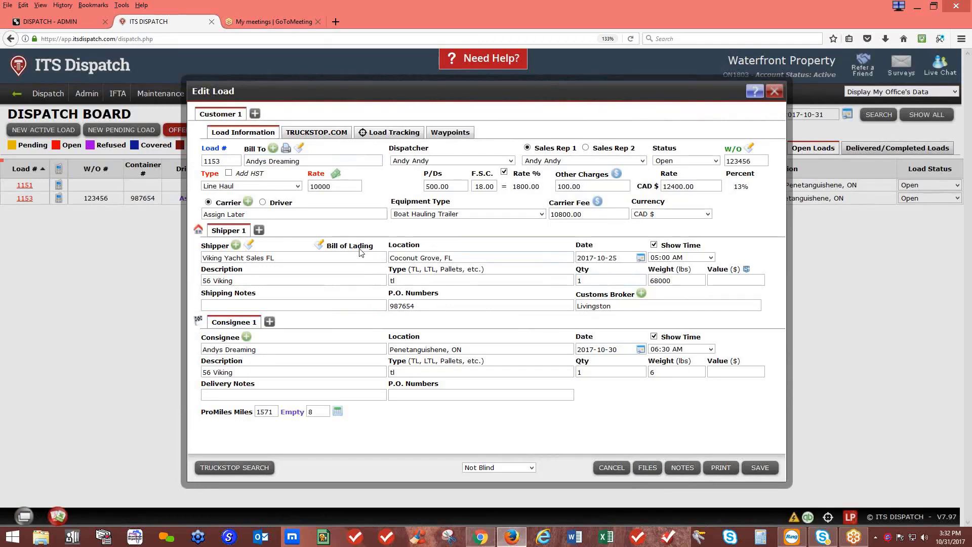
pyautogui.click(325, 215)
# Change load 1153's carrier from Assign Later to Alabound Boat Haulers
pyautogui.write('a')
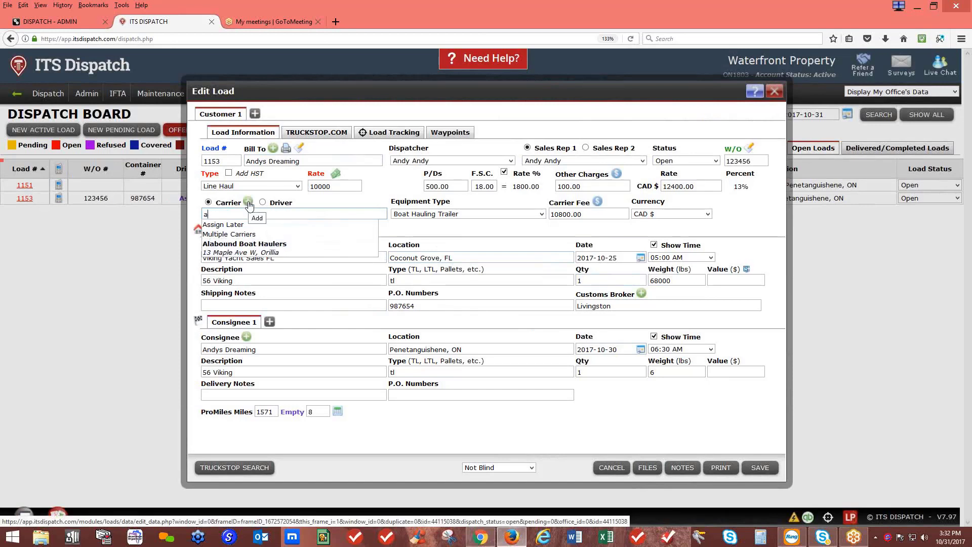
pyautogui.click(249, 245)
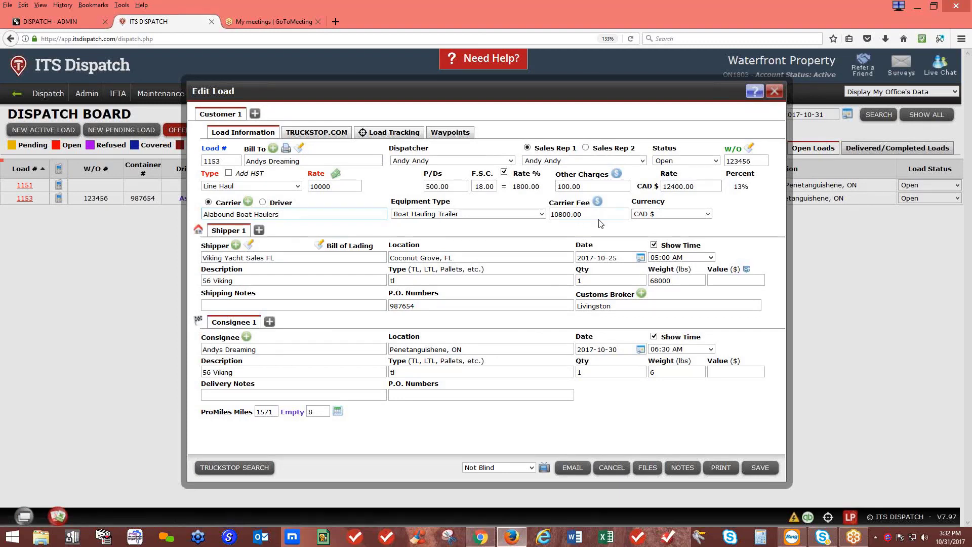
# Switch load 1153's currency from CAD $ to USD $ and save it
pyautogui.click(658, 214)
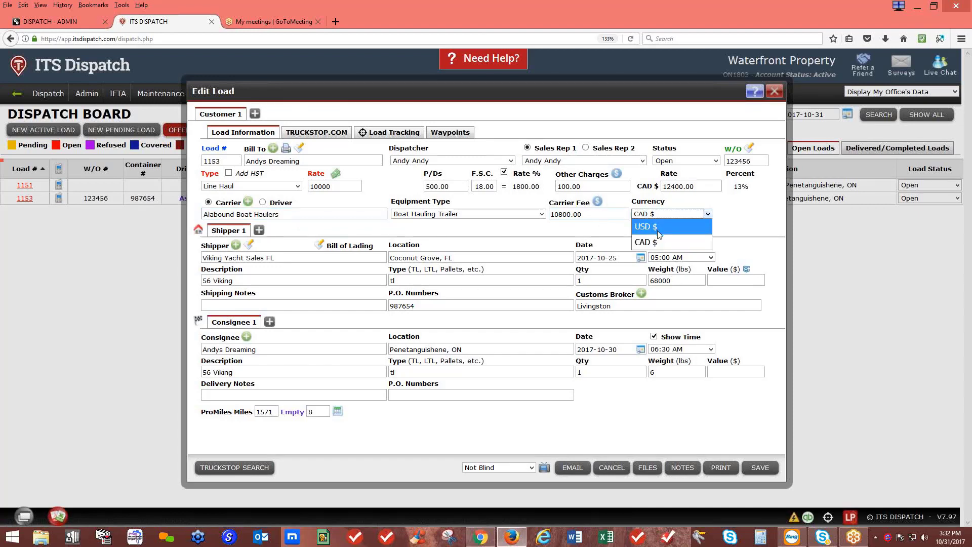
pyautogui.click(657, 227)
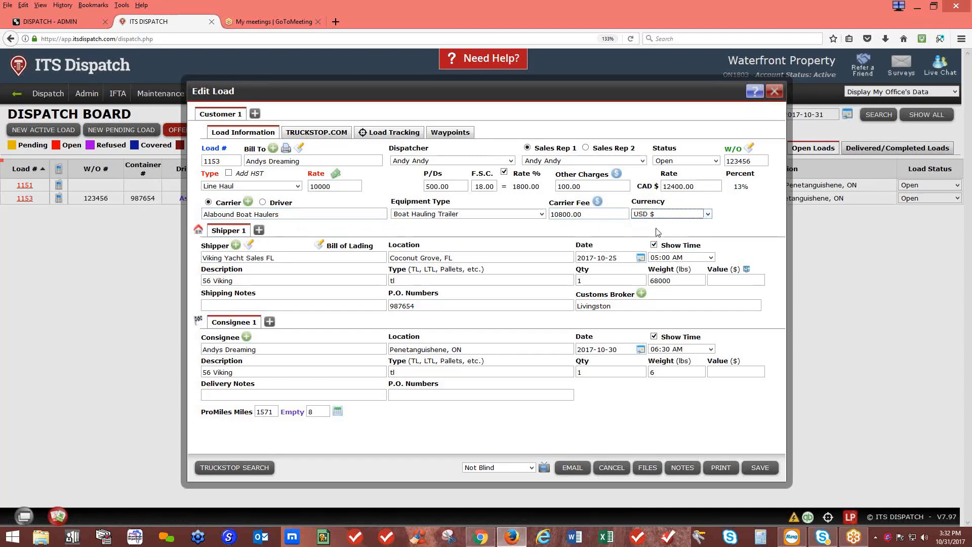
pyautogui.click(758, 473)
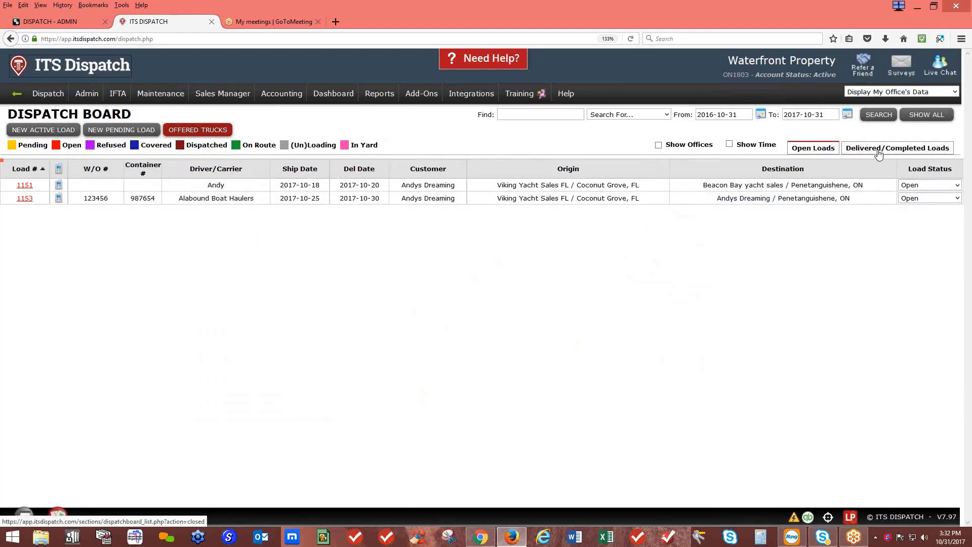
pyautogui.click(91, 73)
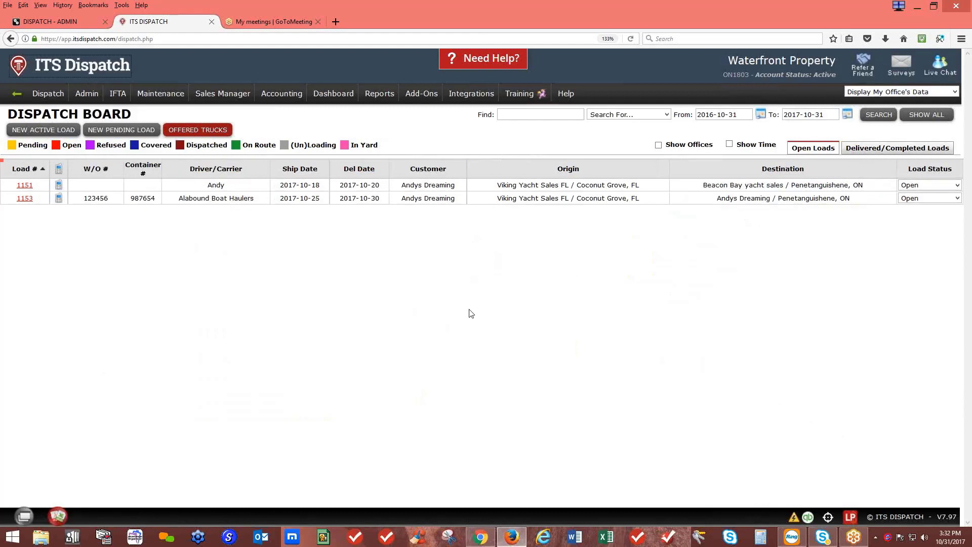
# Reopen load 1153, start the confirmation email with 'Send me a copy' ticked, then discard it
pyautogui.click(24, 199)
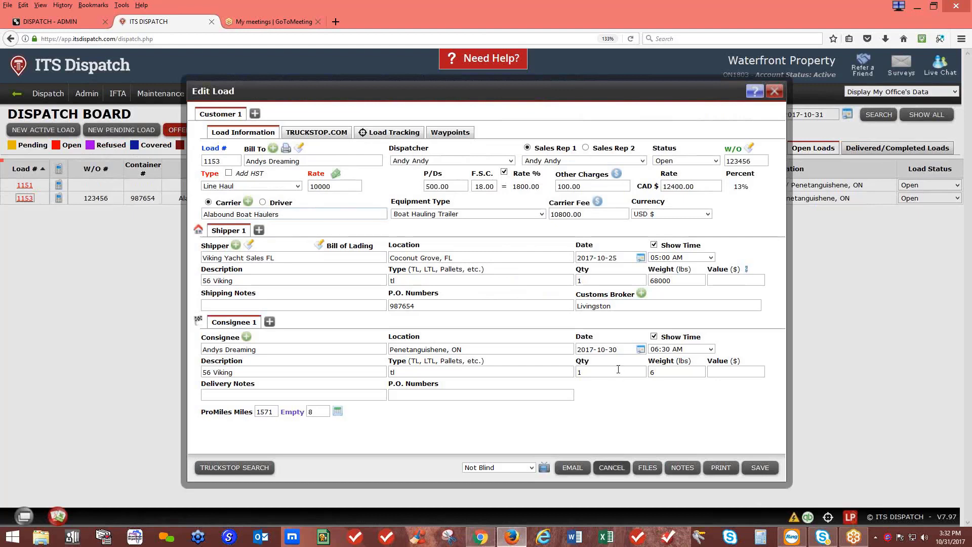
pyautogui.click(577, 468)
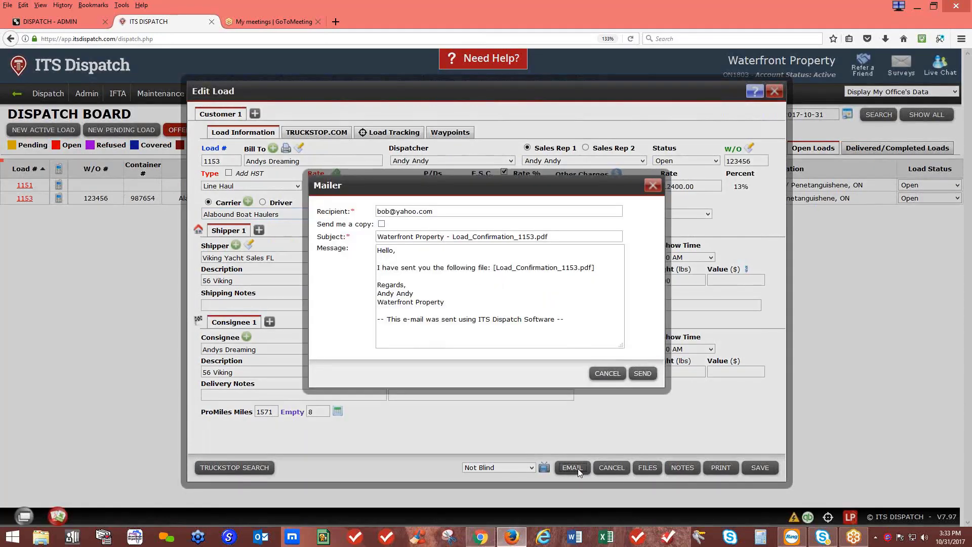
pyautogui.moveTo(436, 211); pyautogui.dragTo(372, 214)
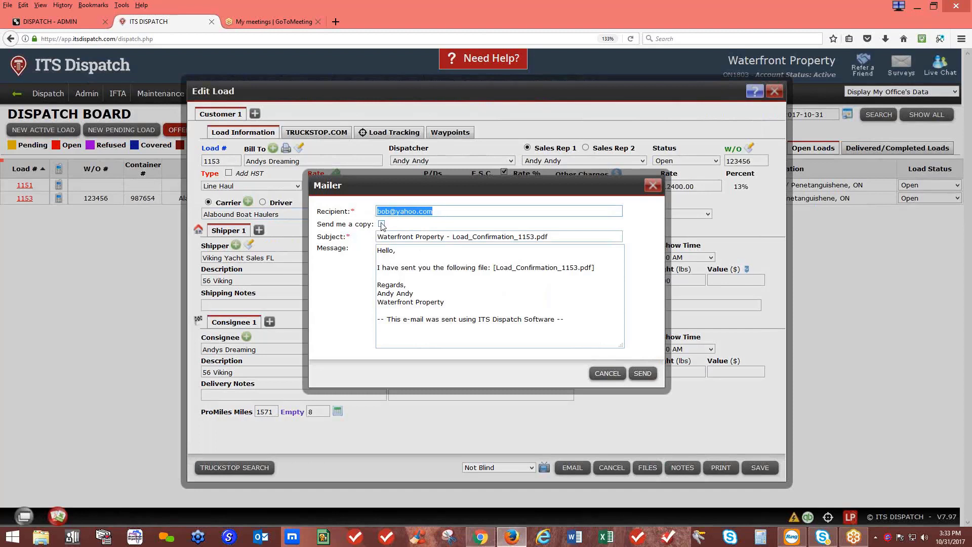
pyautogui.click(382, 224)
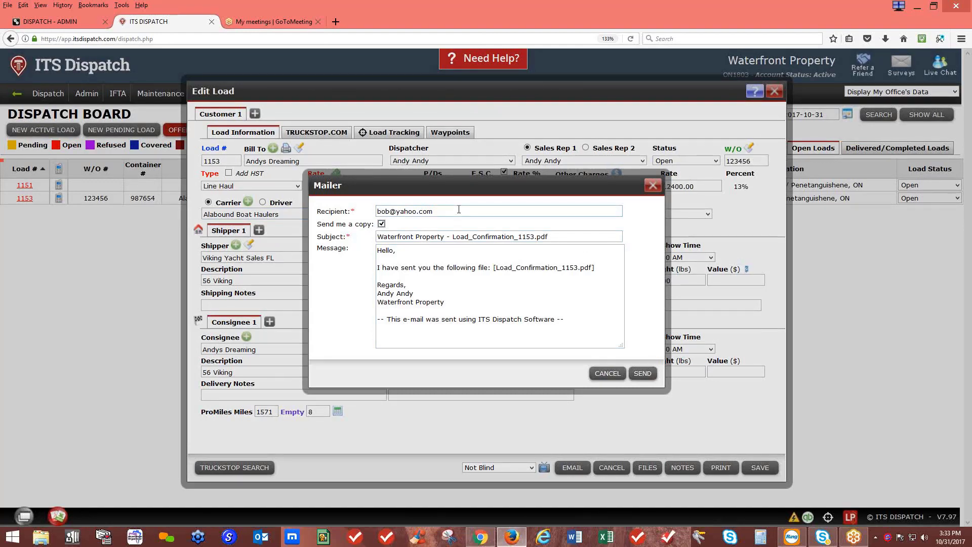
pyautogui.click(653, 186)
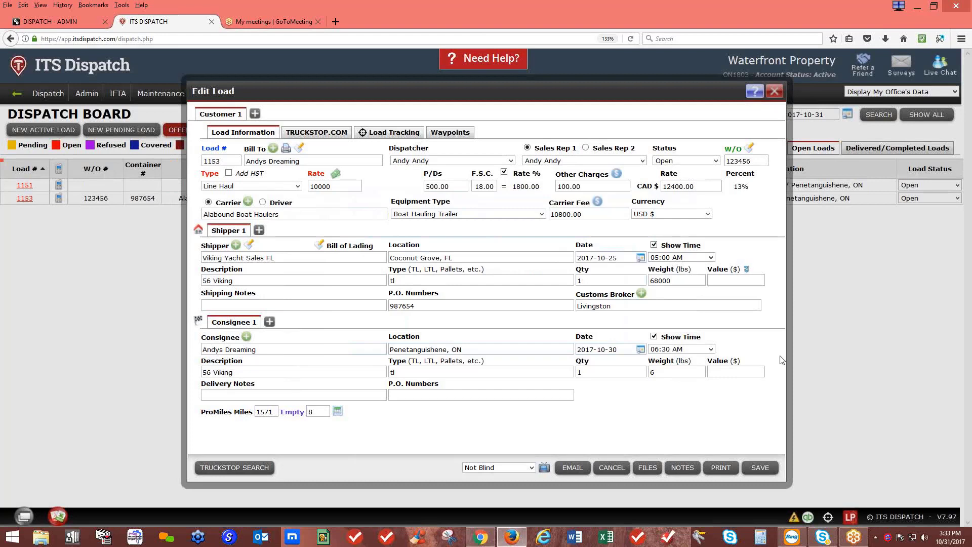
# Download load 1153's confirmation as Load_Confirmation_1153.pdf and open it in Acrobat Reader
pyautogui.click(720, 469)
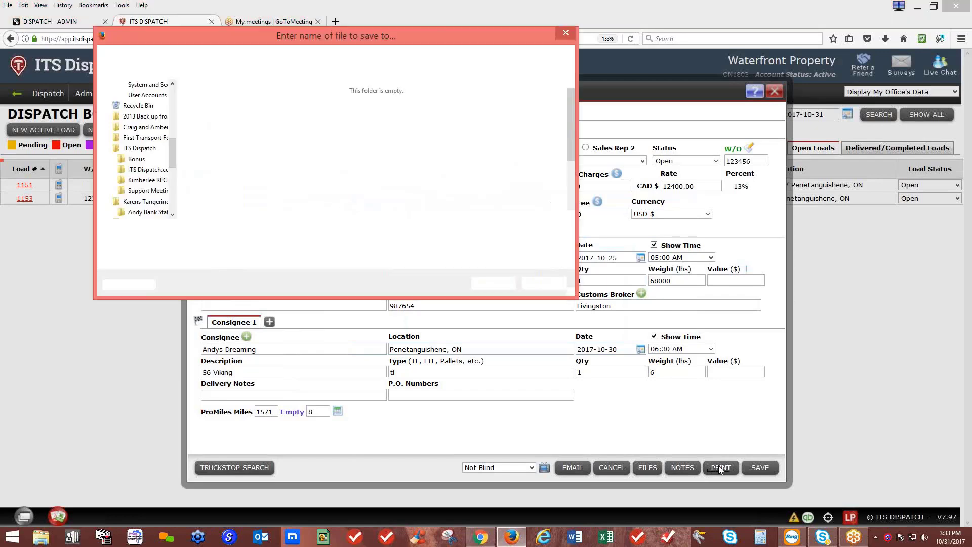
pyautogui.click(496, 283)
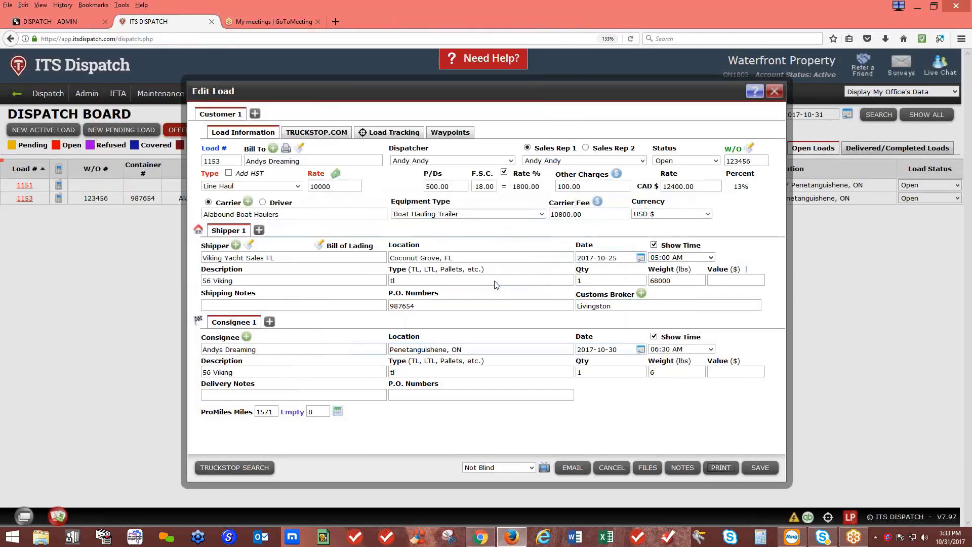
pyautogui.click(885, 38)
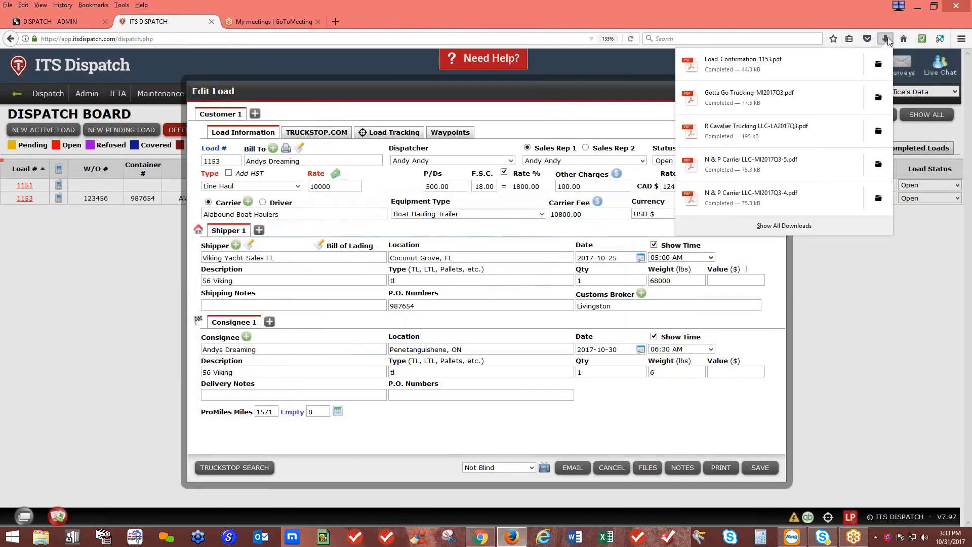
pyautogui.click(800, 61)
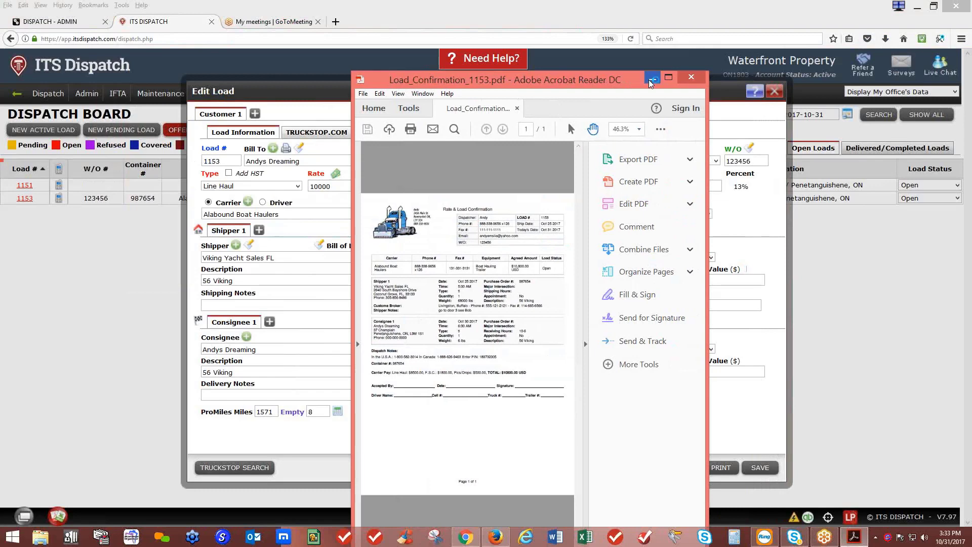
# Maximize the Acrobat window and scroll through the rate confirmation page
pyautogui.click(669, 77)
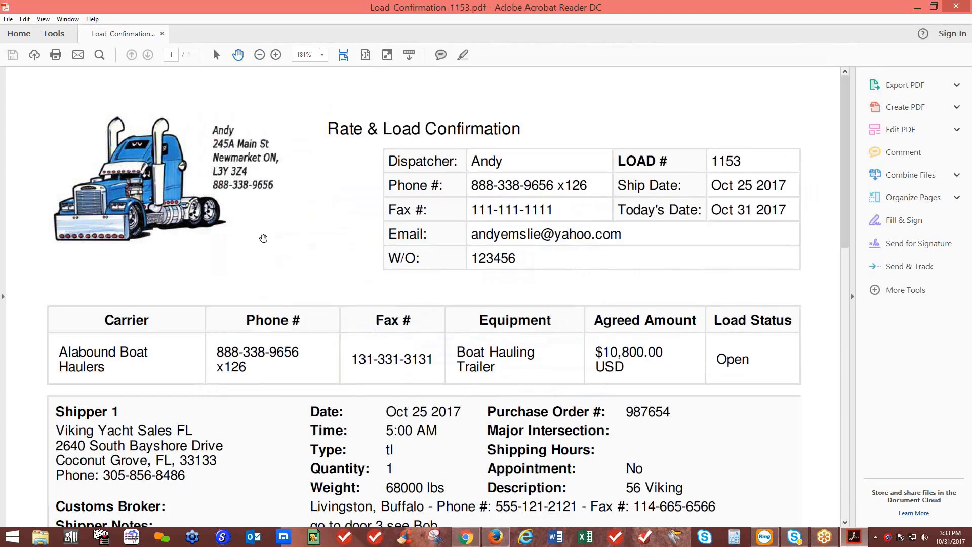
pyautogui.scroll(-1, 263, 238)
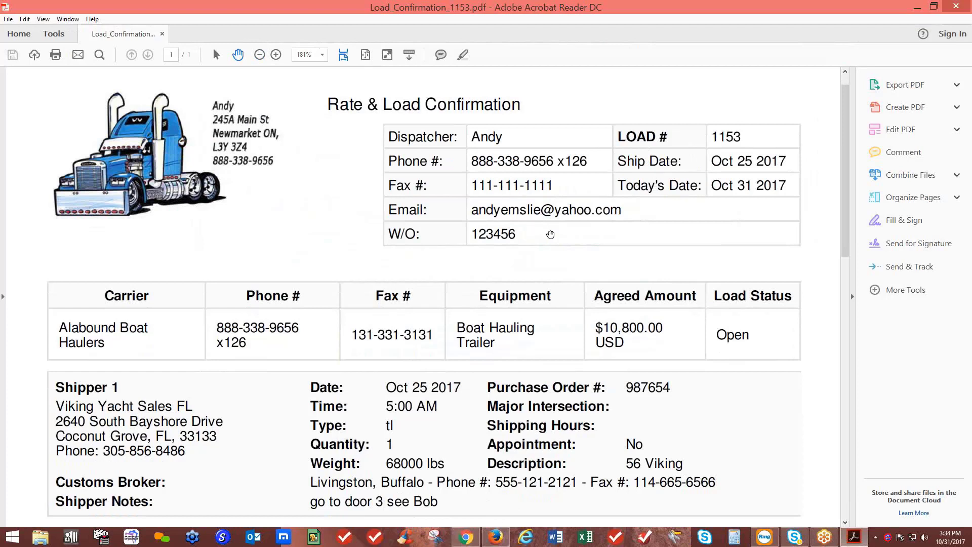
pyautogui.scroll(-1, 551, 231)
pyautogui.scroll(-2, 562, 218)
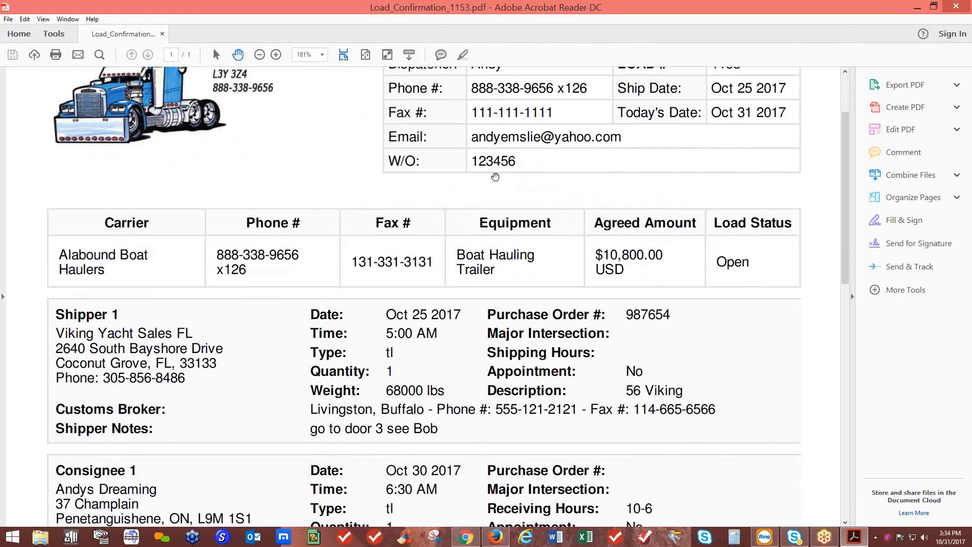
pyautogui.scroll(-3, 495, 177)
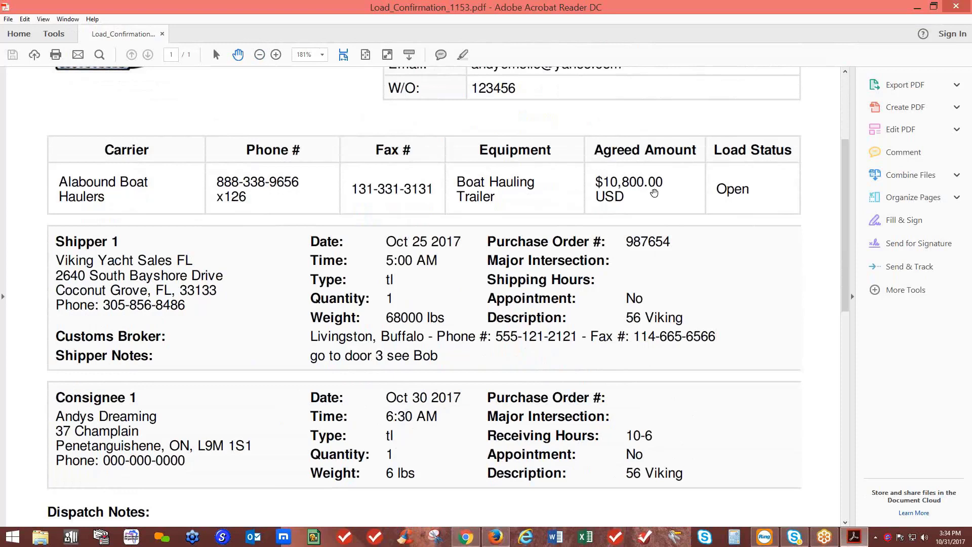
pyautogui.scroll(-3, 729, 202)
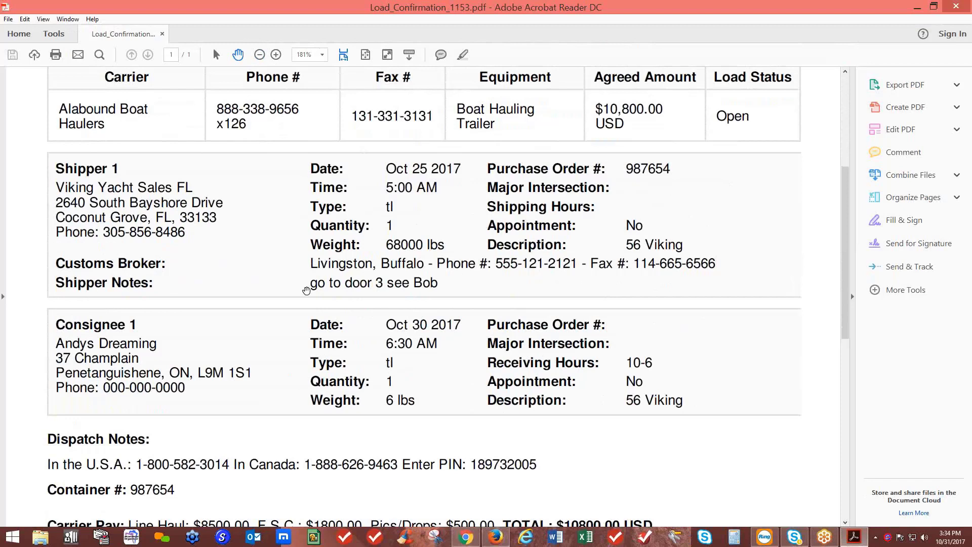
pyautogui.scroll(-3, 306, 290)
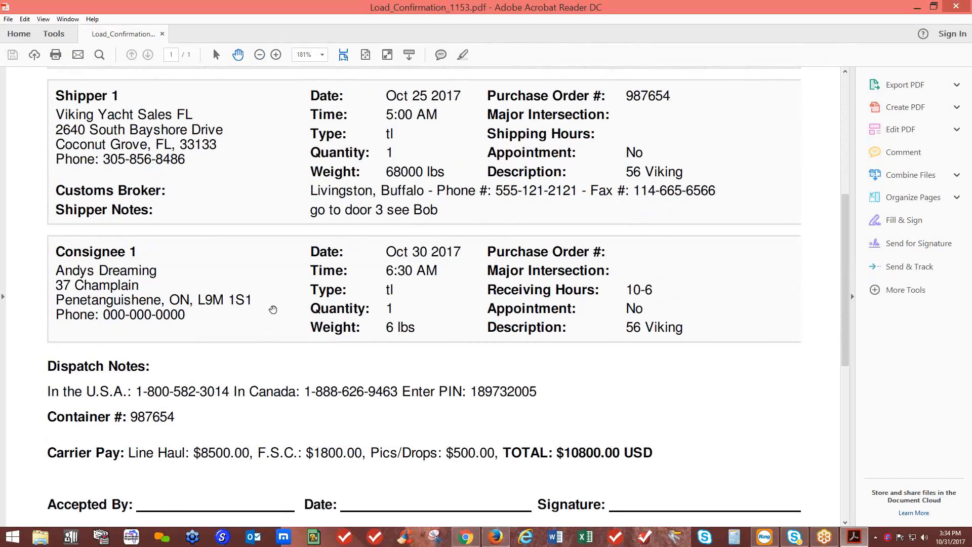
pyautogui.scroll(-3, 273, 309)
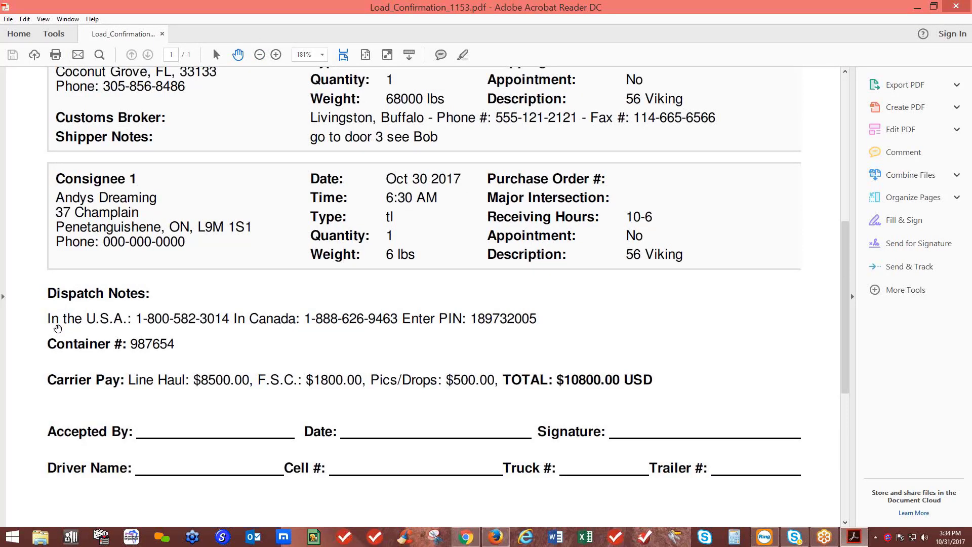
pyautogui.scroll(-2, 279, 336)
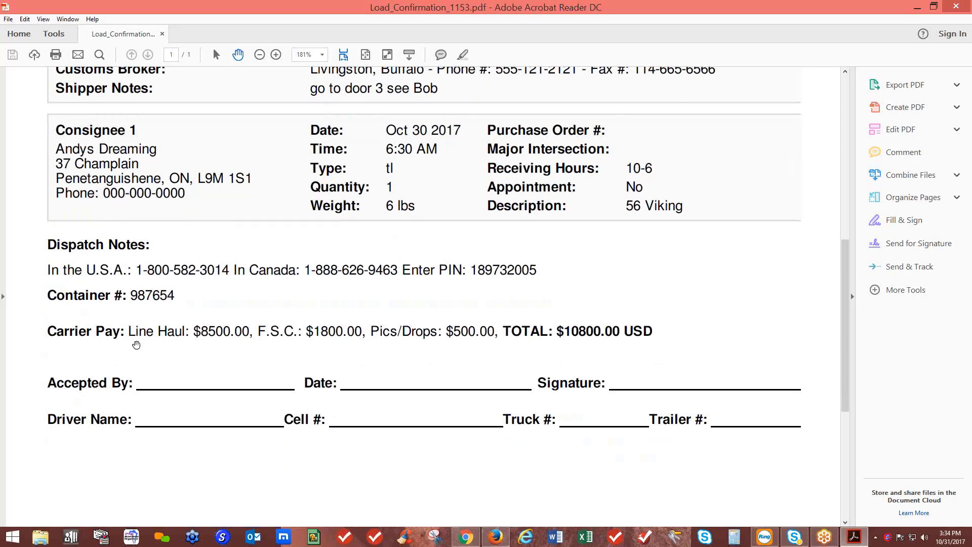
pyautogui.scroll(-2, 137, 344)
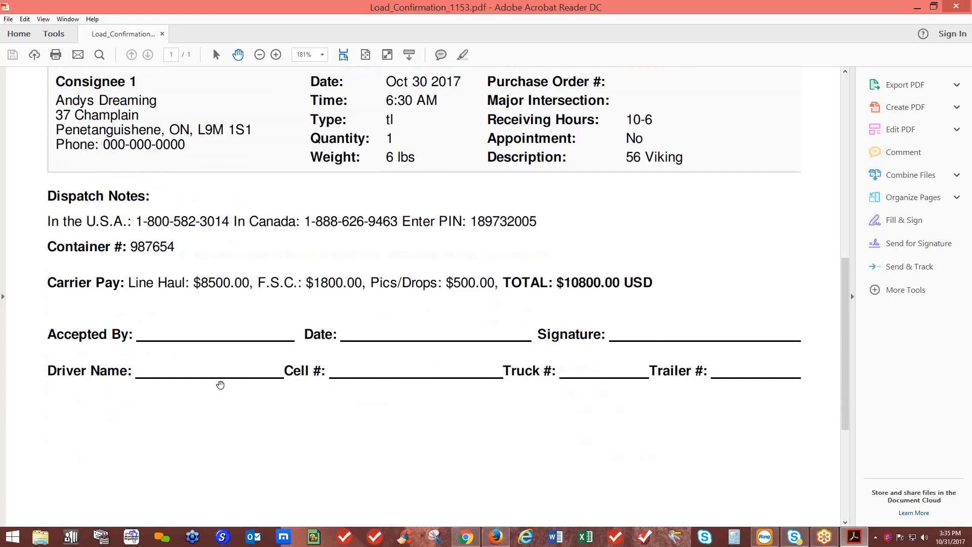
pyautogui.moveTo(149, 370); pyautogui.dragTo(452, 379)
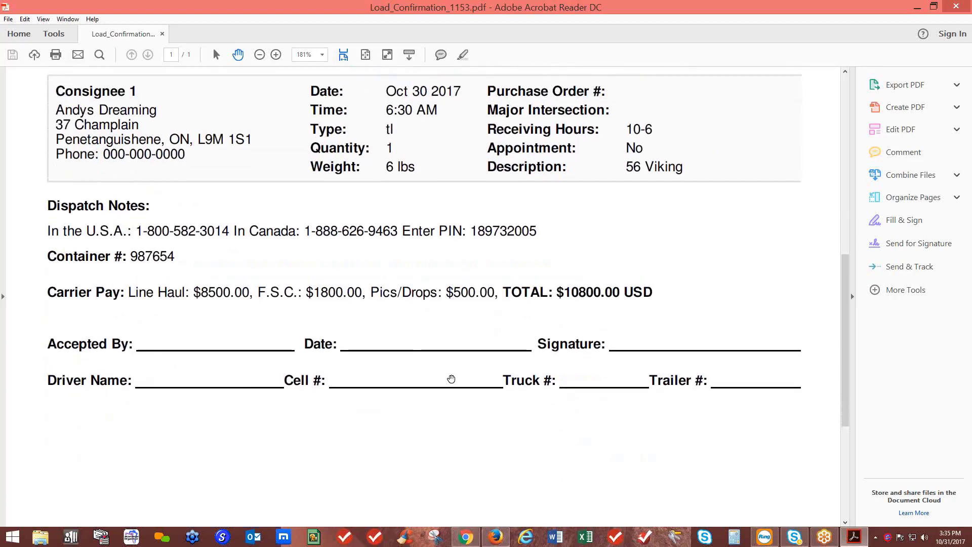
pyautogui.scroll(10, 451, 379)
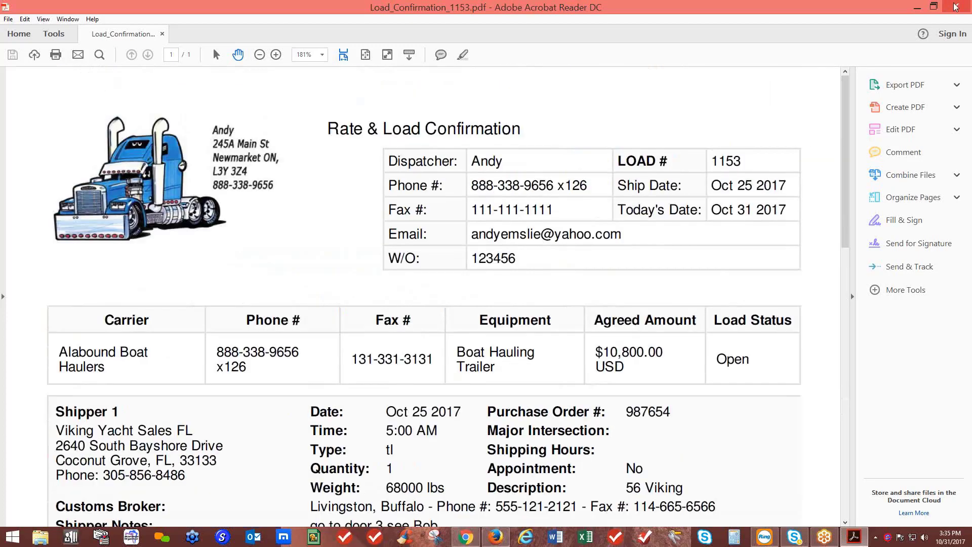
# Close the PDF and bring up load 1153's Contacts notes
pyautogui.click(955, 6)
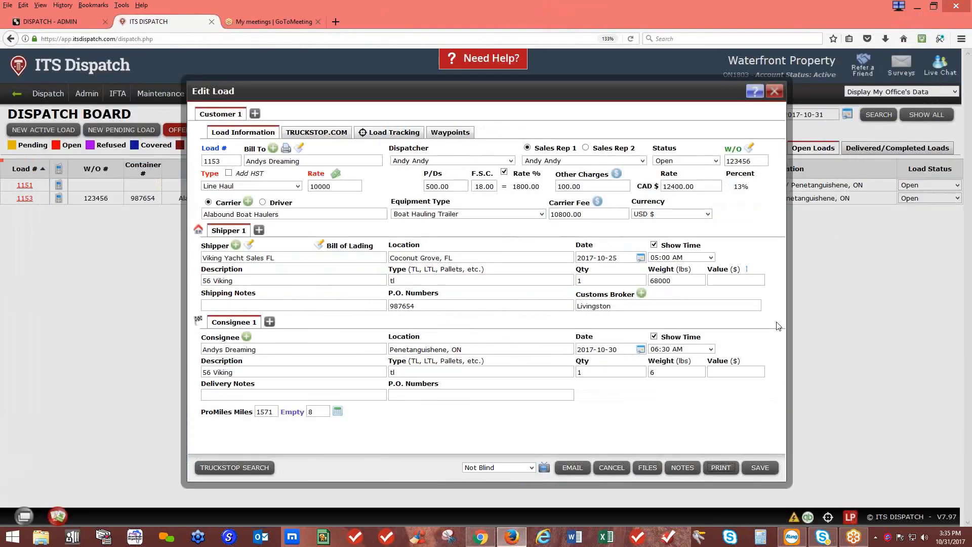
pyautogui.click(681, 469)
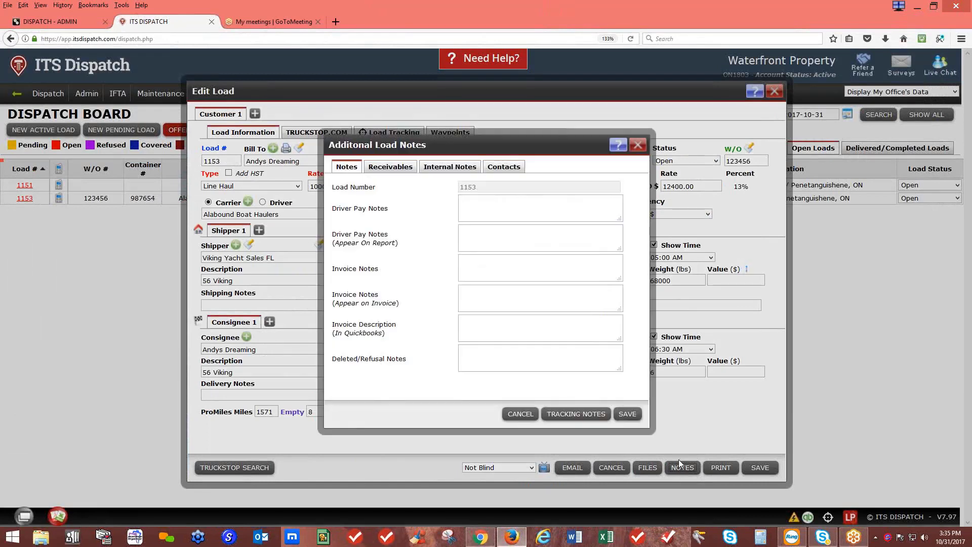
pyautogui.click(521, 171)
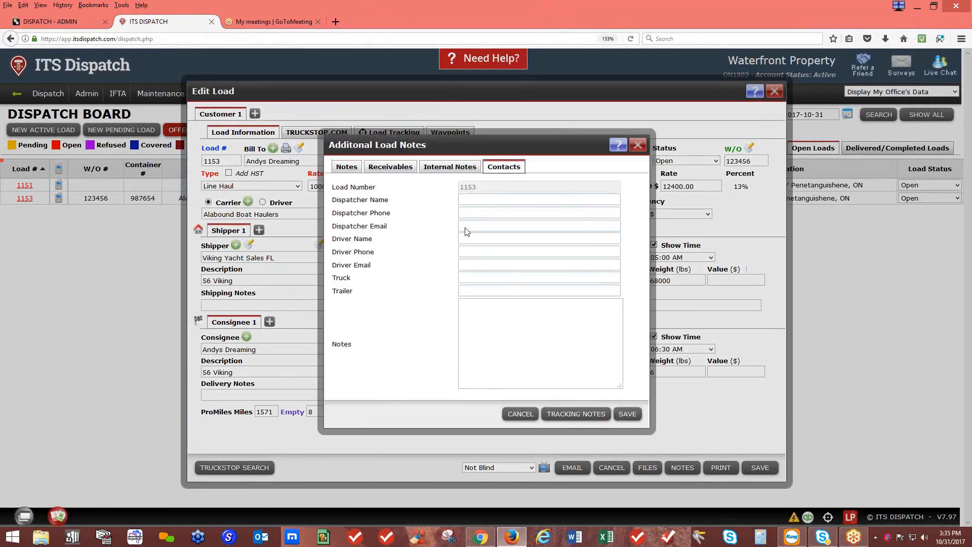
# Fill in the driver's name and phone and truck 707, and save the contacts
pyautogui.click(480, 241)
pyautogui.click(474, 253)
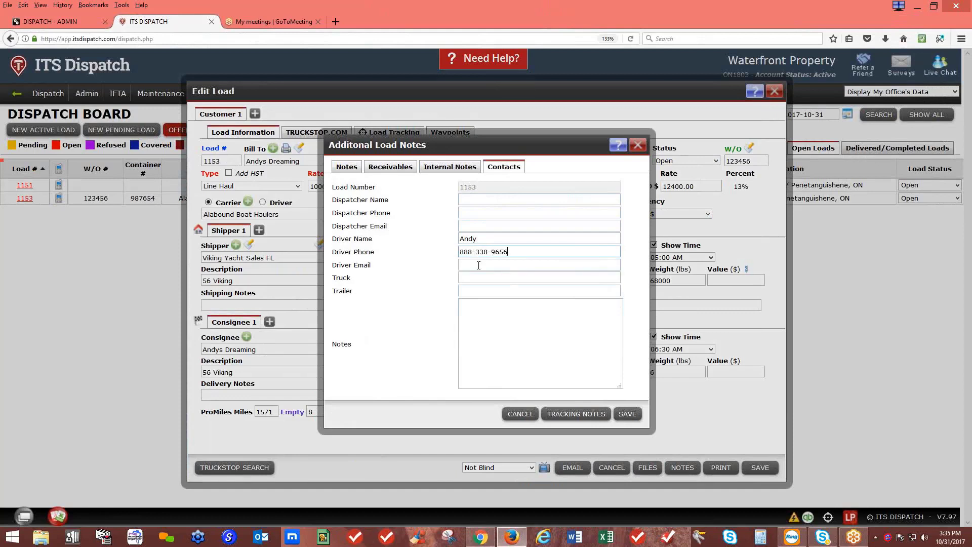
pyautogui.click(477, 274)
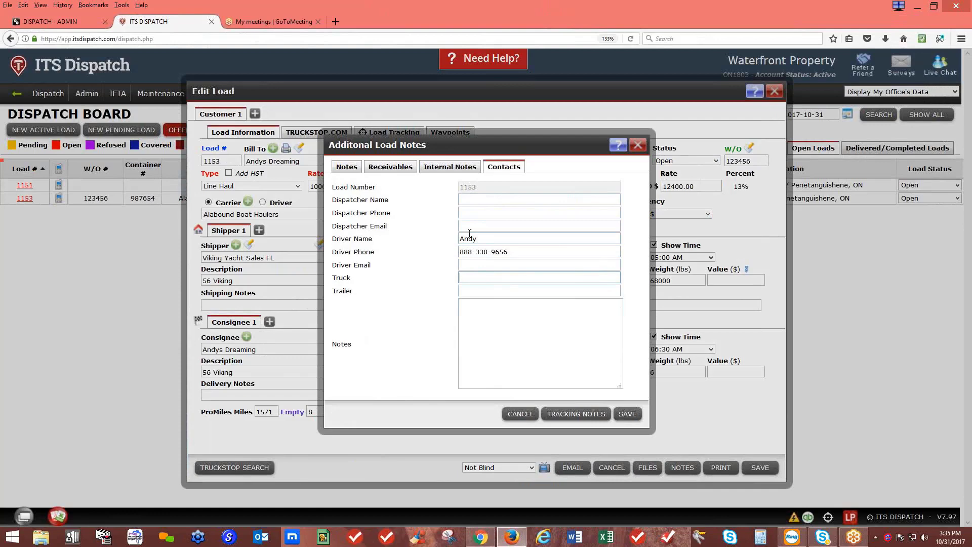
pyautogui.write('707')
pyautogui.click(627, 413)
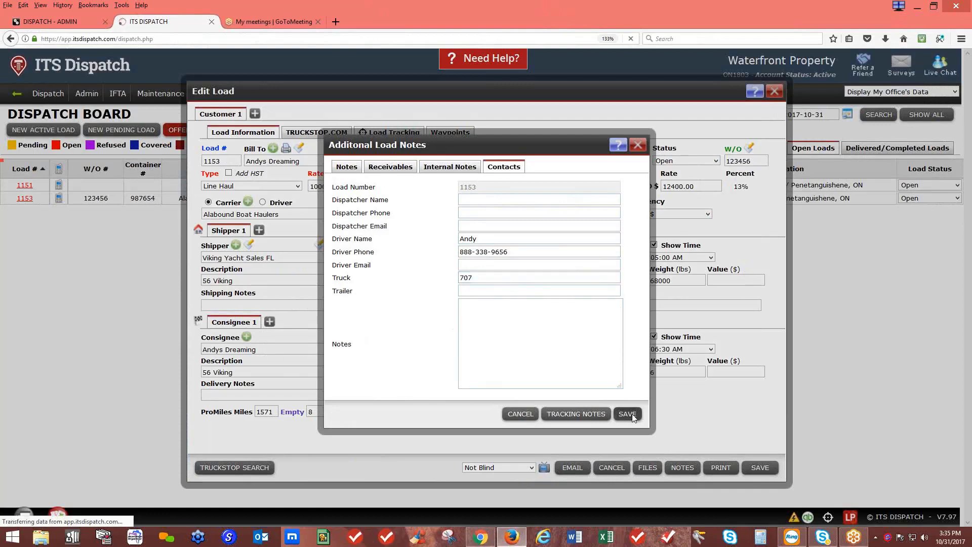
pyautogui.click(731, 470)
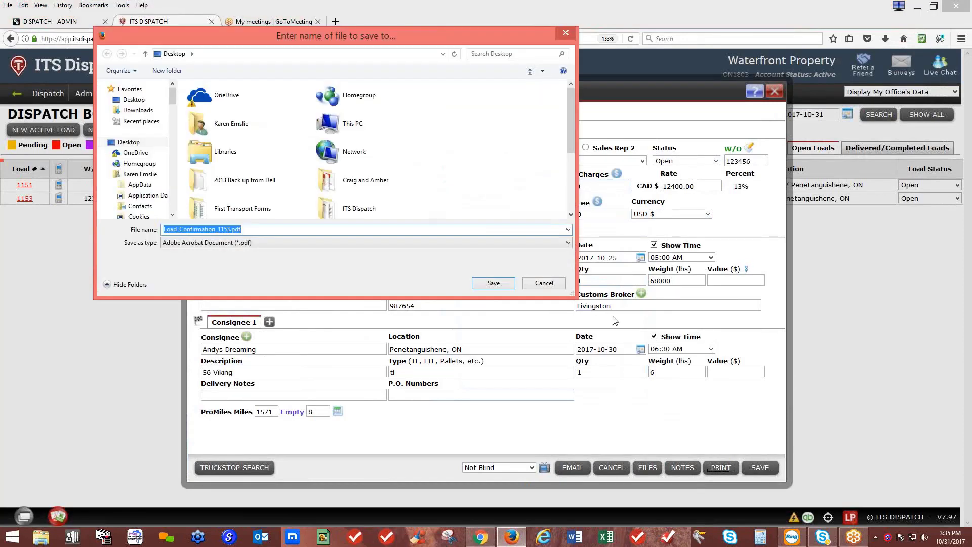
# Save the regenerated Load_Confirmation_1153.pdf over the old copy and open it in Acrobat Reader
pyautogui.click(512, 284)
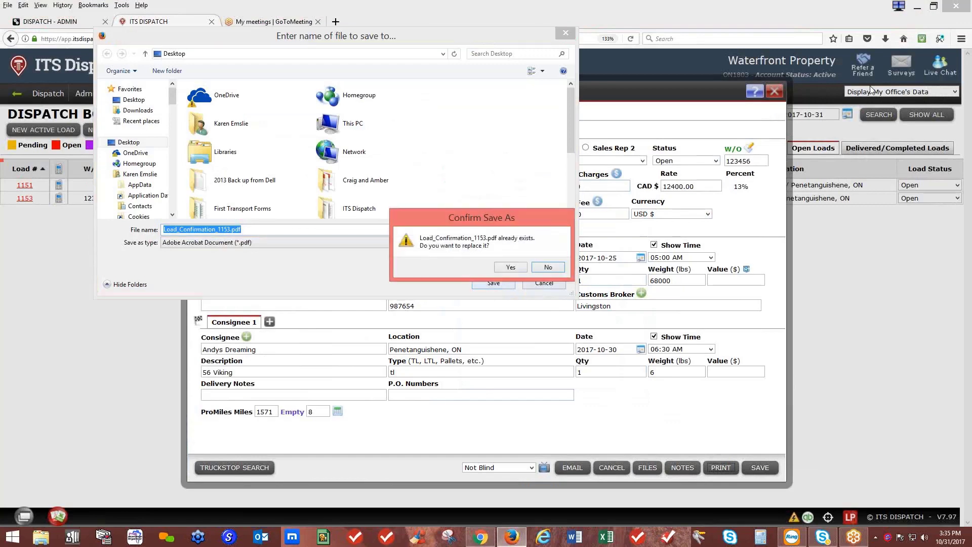
pyautogui.click(512, 267)
pyautogui.click(884, 41)
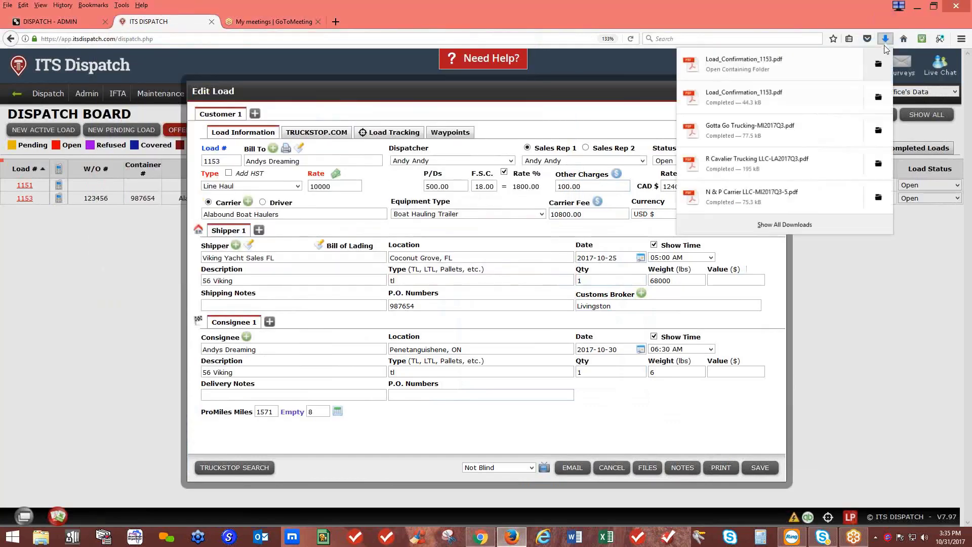
pyautogui.click(780, 60)
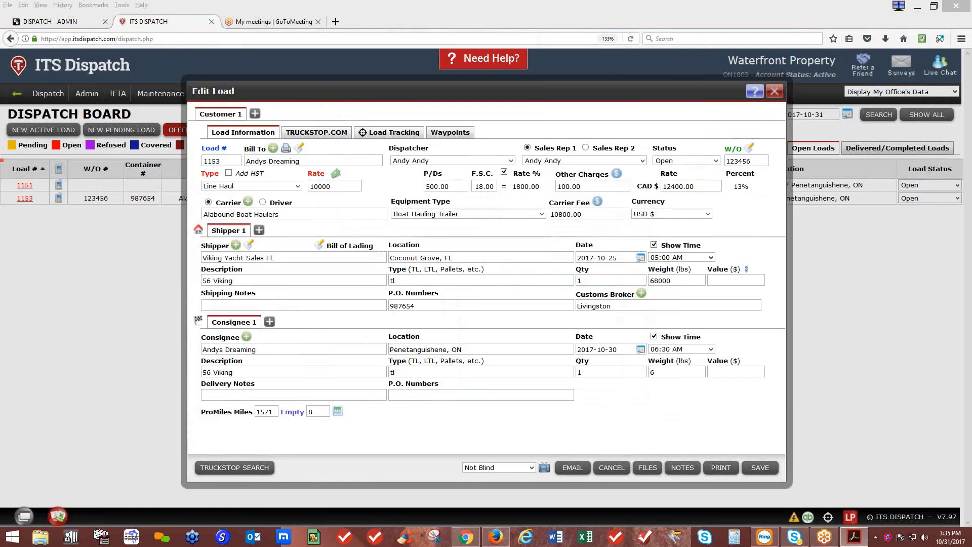
pyautogui.moveTo(971, 62); pyautogui.dragTo(513, 74)
# Maximize Acrobat and scroll to Dispatch Notes to check the driver details and Truck Notes 707
pyautogui.click(562, 71)
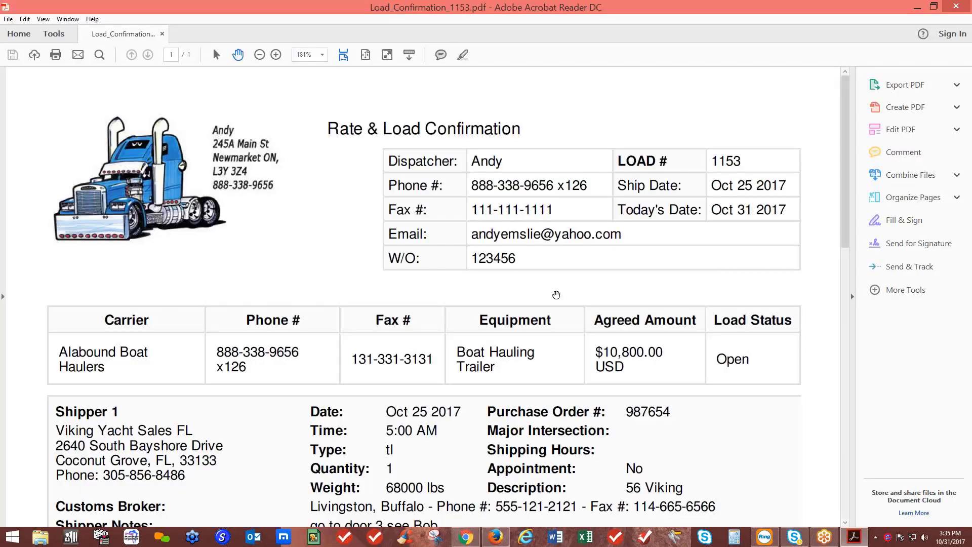
pyautogui.scroll(-8, 596, 368)
pyautogui.scroll(-4, 597, 368)
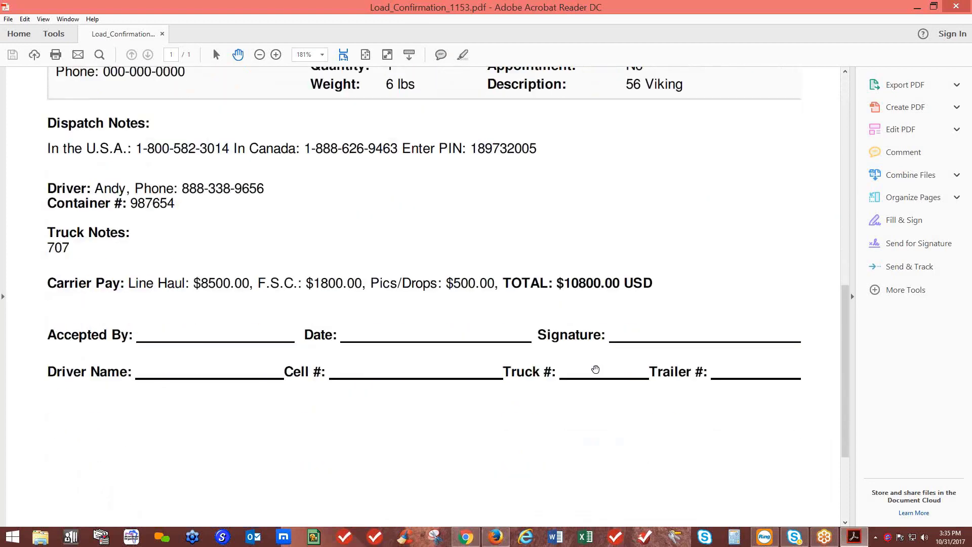
pyautogui.scroll(2, 596, 368)
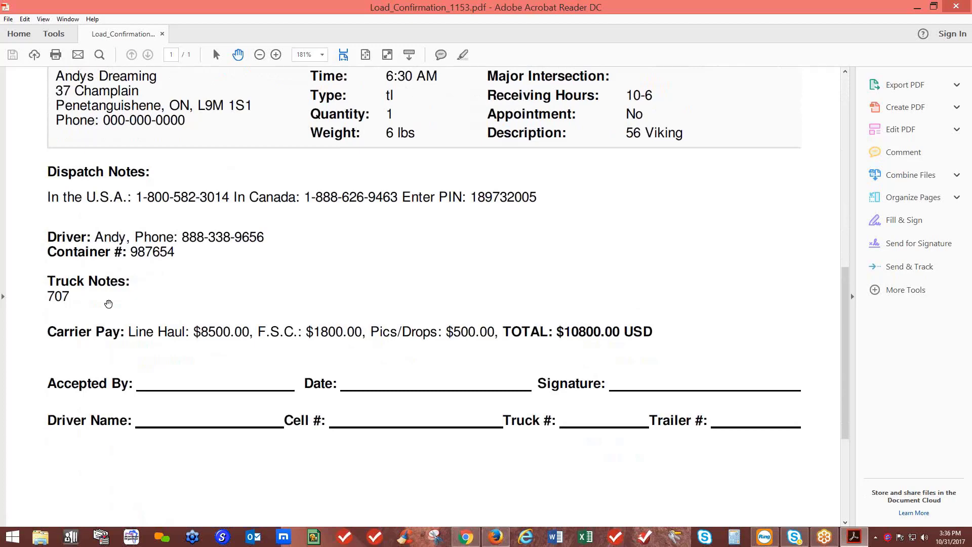
pyautogui.scroll(8, 502, 362)
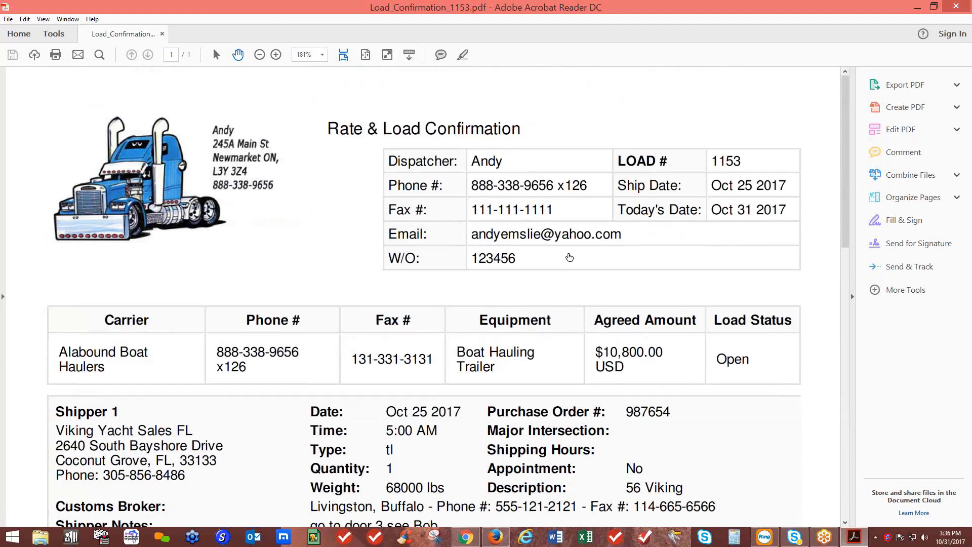
# Start a Save As of the load confirmation, cancel it, and close Acrobat Reader
pyautogui.click(8, 19)
pyautogui.click(31, 84)
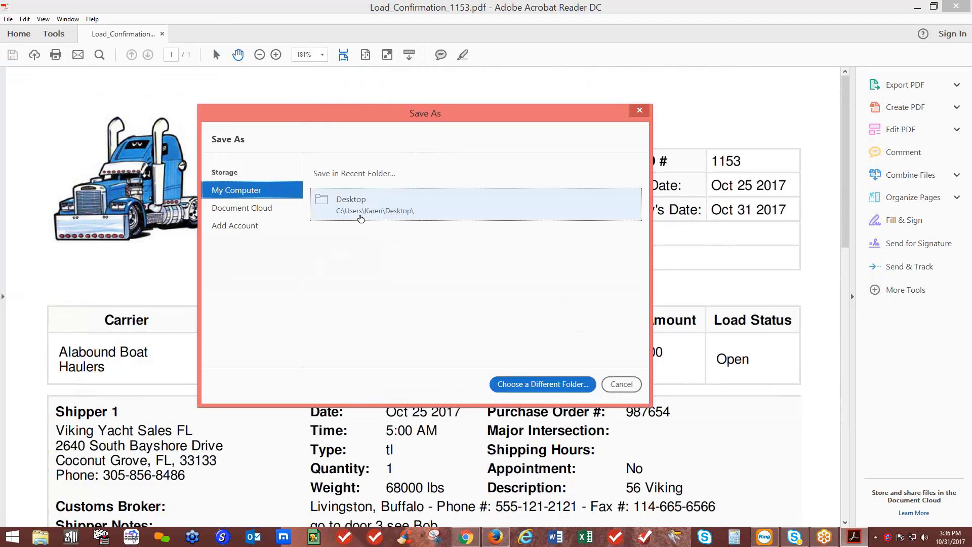
pyautogui.click(640, 111)
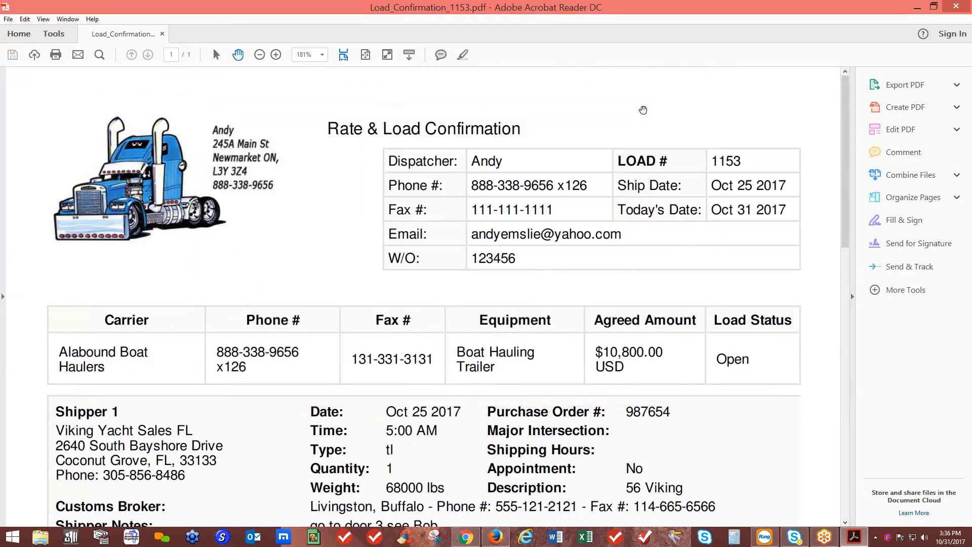
pyautogui.click(955, 6)
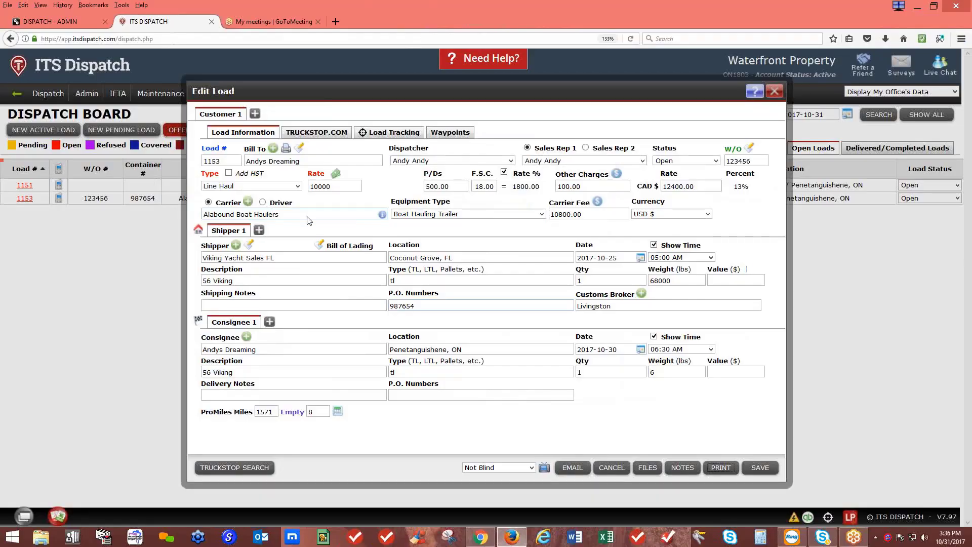
# In the BOL Manager, enter BOL 12345 with the dispatcher as third party and carrier Alabound Boat Haulers
pyautogui.click(319, 244)
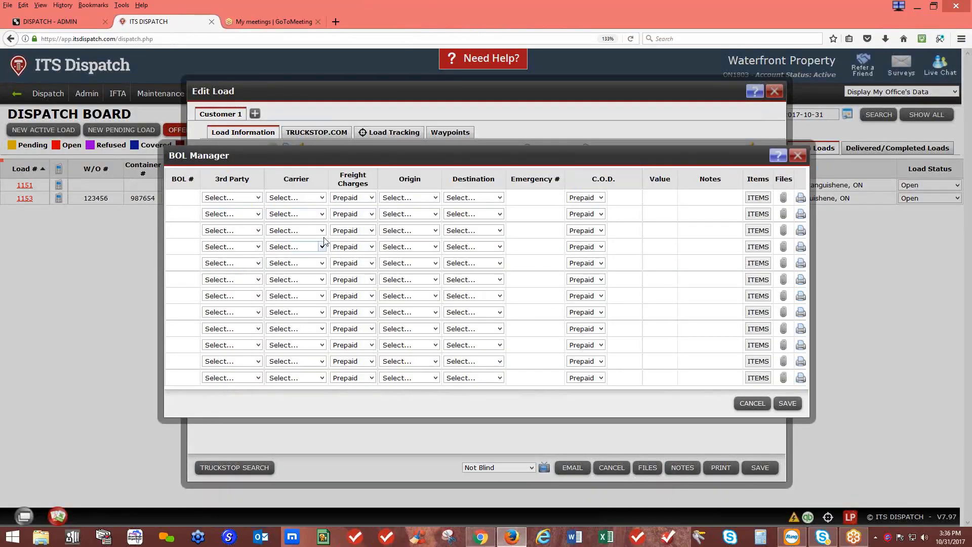
pyautogui.click(193, 201)
pyautogui.write('12345')
pyautogui.click(233, 198)
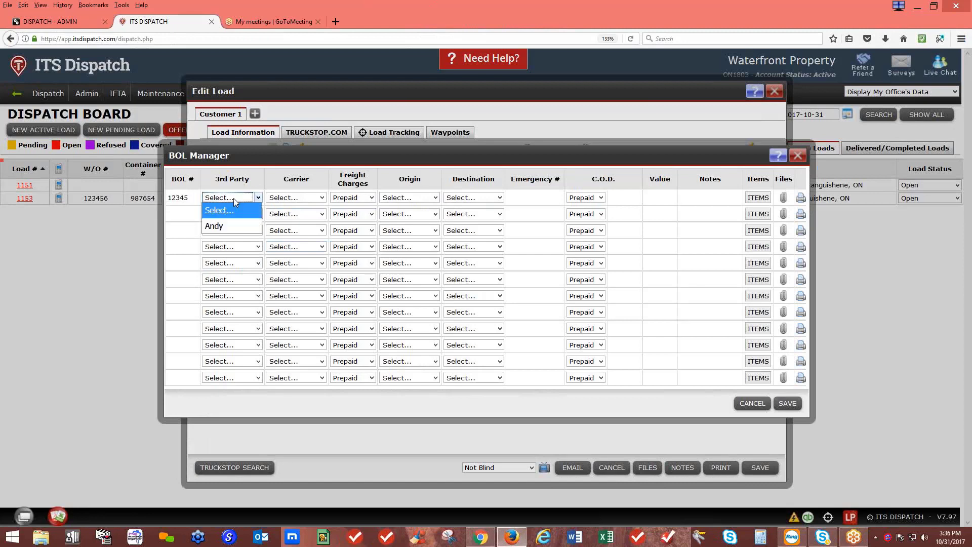
pyautogui.click(233, 221)
pyautogui.click(286, 197)
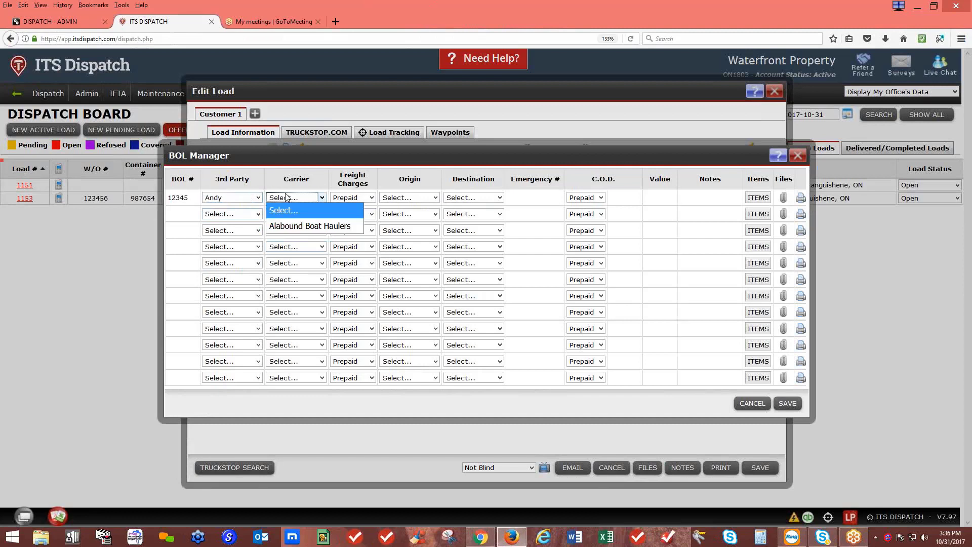
pyautogui.click(285, 222)
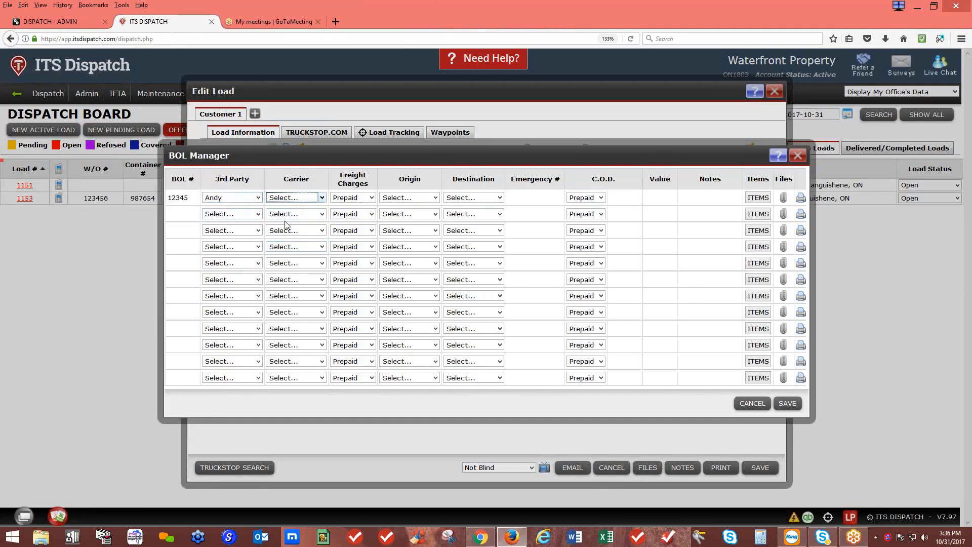
# Set row 1 to 3rd Party freight, Viking Yacht Sales FL to Andys Dreaming, C.O.D. Collect
pyautogui.click(352, 198)
pyautogui.click(350, 242)
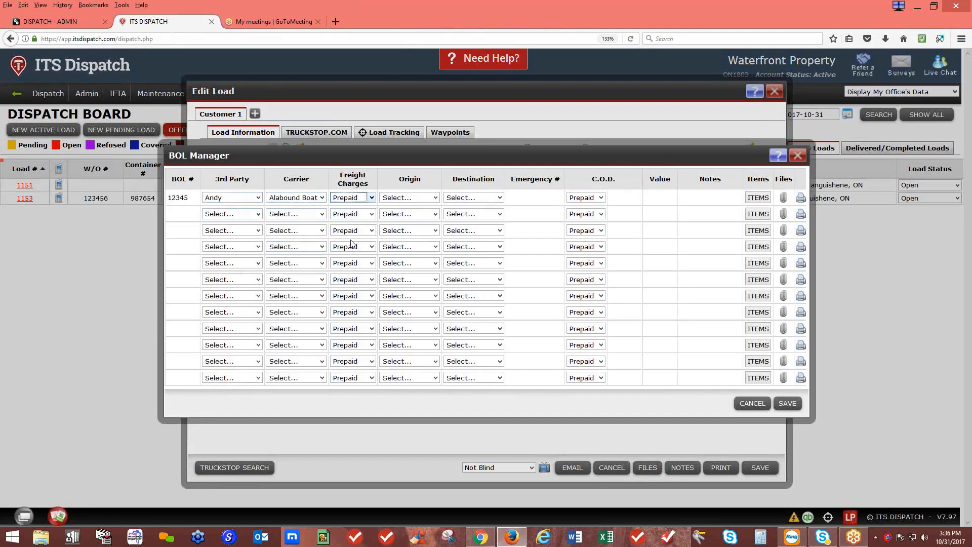
pyautogui.click(400, 200)
pyautogui.click(416, 226)
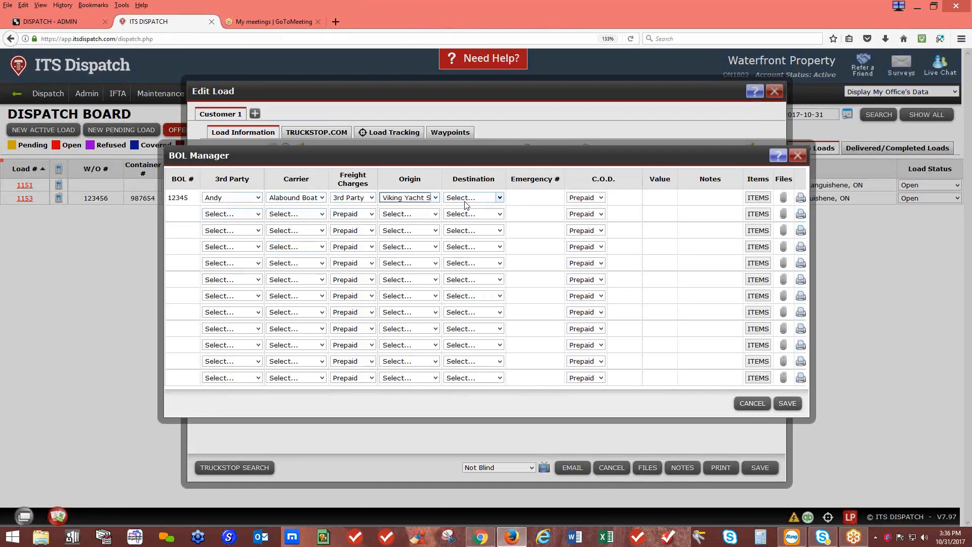
pyautogui.click(470, 198)
pyautogui.click(471, 226)
pyautogui.click(526, 197)
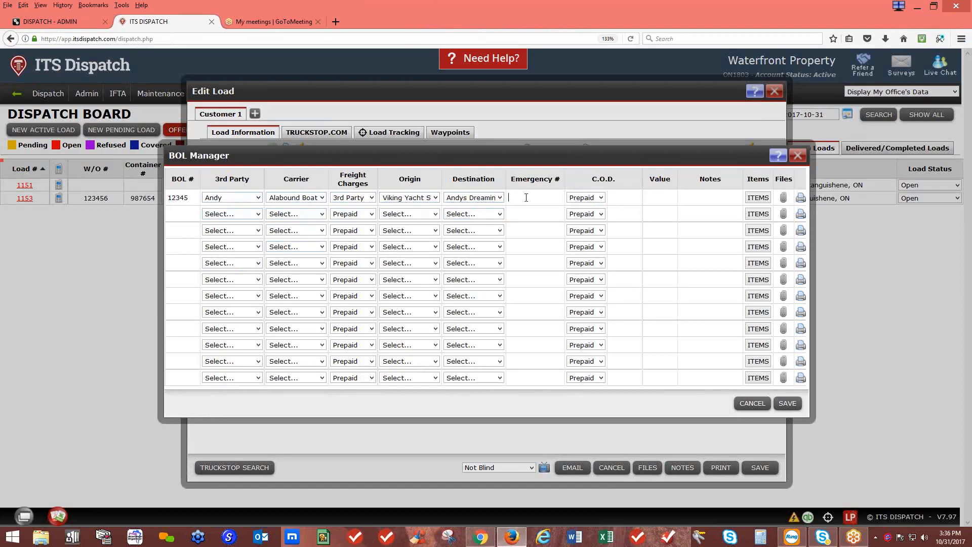
pyautogui.click(600, 197)
pyautogui.click(578, 223)
pyautogui.click(756, 202)
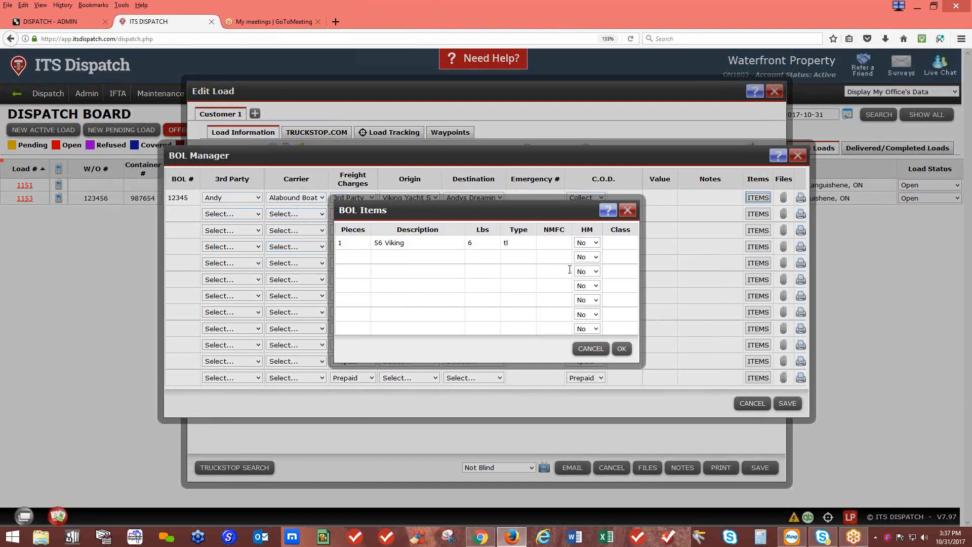
# Close the BOL item list, confirm the changes, and save the BOL_1153.pdf bill of lading
pyautogui.click(627, 210)
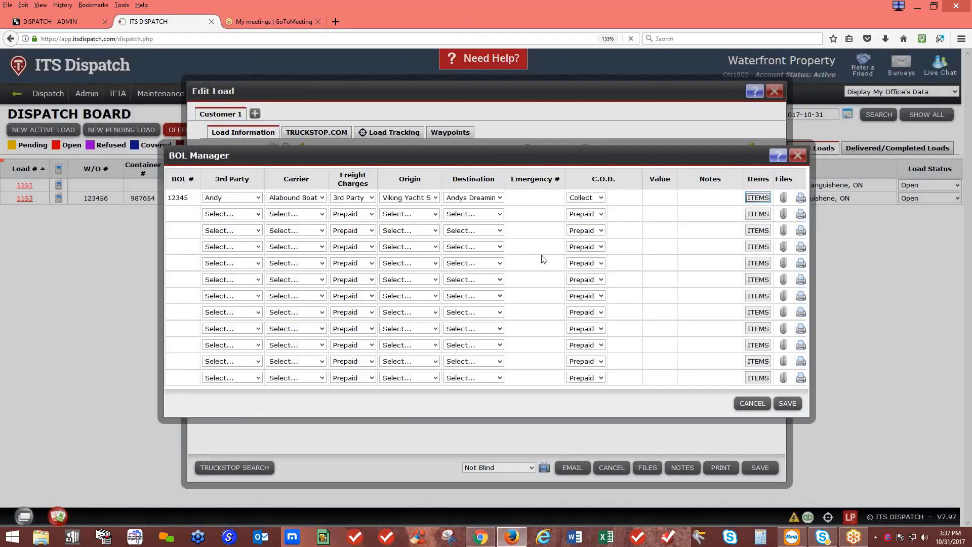
pyautogui.click(539, 251)
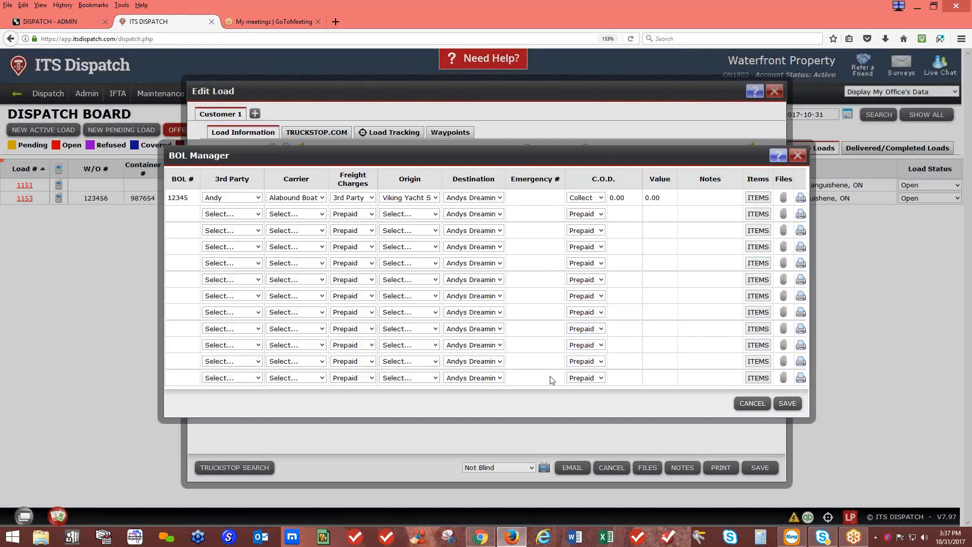
pyautogui.click(493, 284)
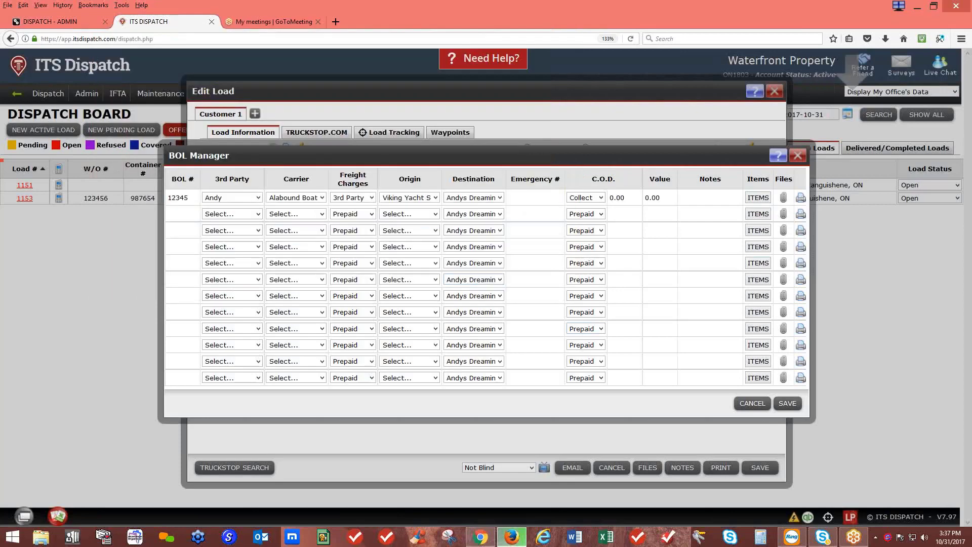
# Open the downloaded BOL_1153.pdf from Firefox's downloads list in Acrobat Reader
pyautogui.click(885, 39)
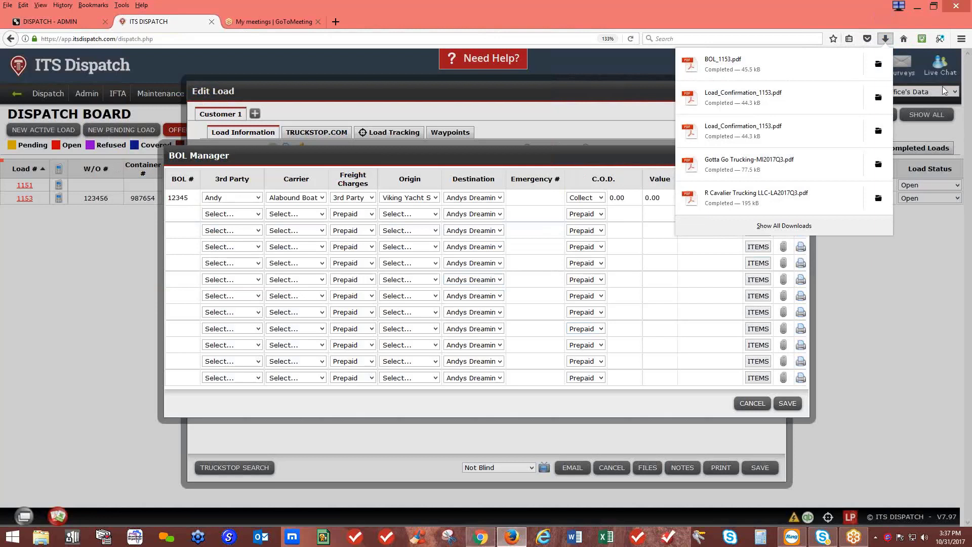
pyautogui.click(718, 59)
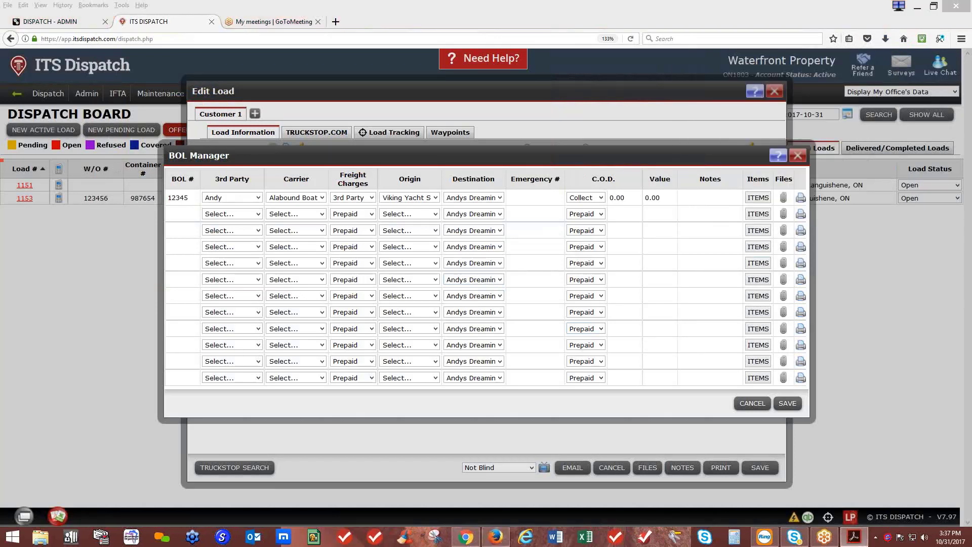
pyautogui.moveTo(971, 45); pyautogui.dragTo(642, 32)
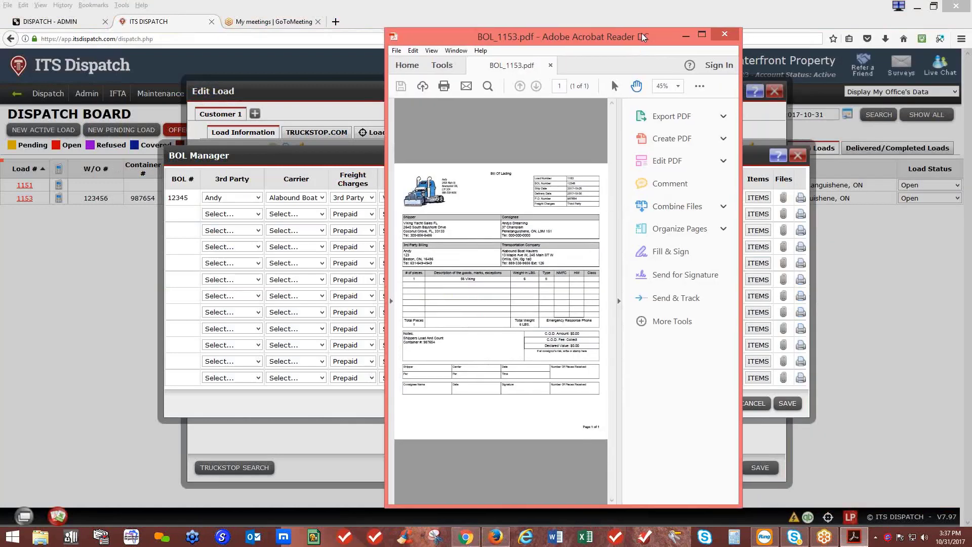
# Maximize Acrobat and scroll through the BOL_1153 bill of lading
pyautogui.click(700, 34)
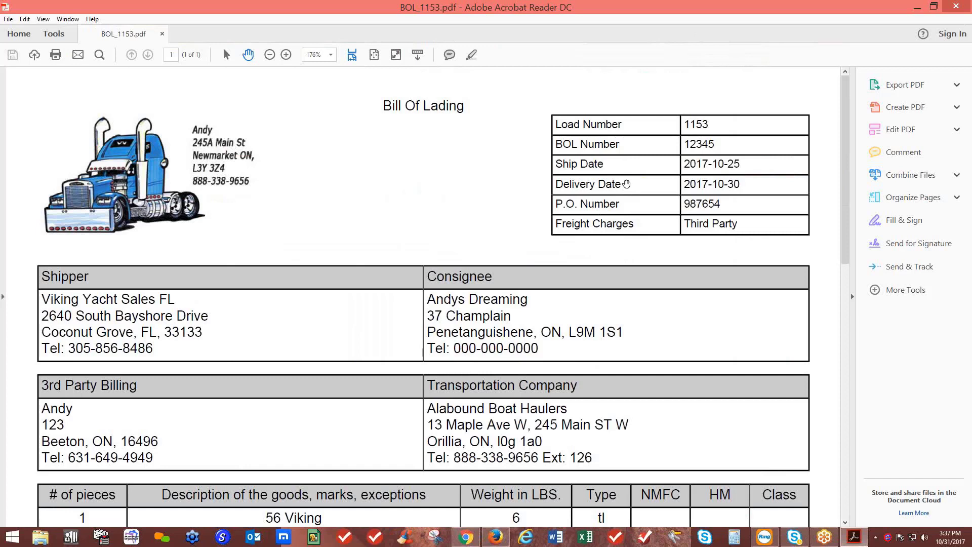
pyautogui.scroll(-1, 634, 204)
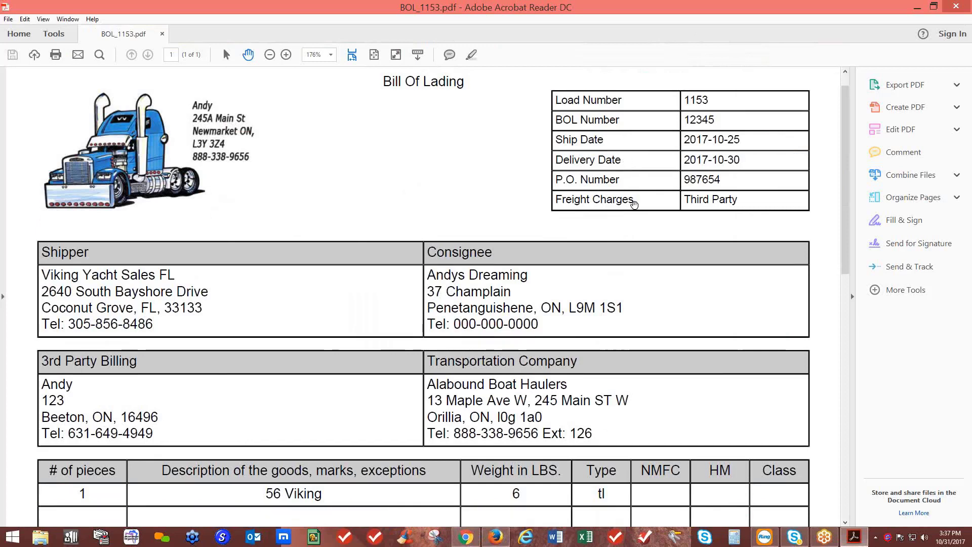
pyautogui.scroll(-3, 634, 203)
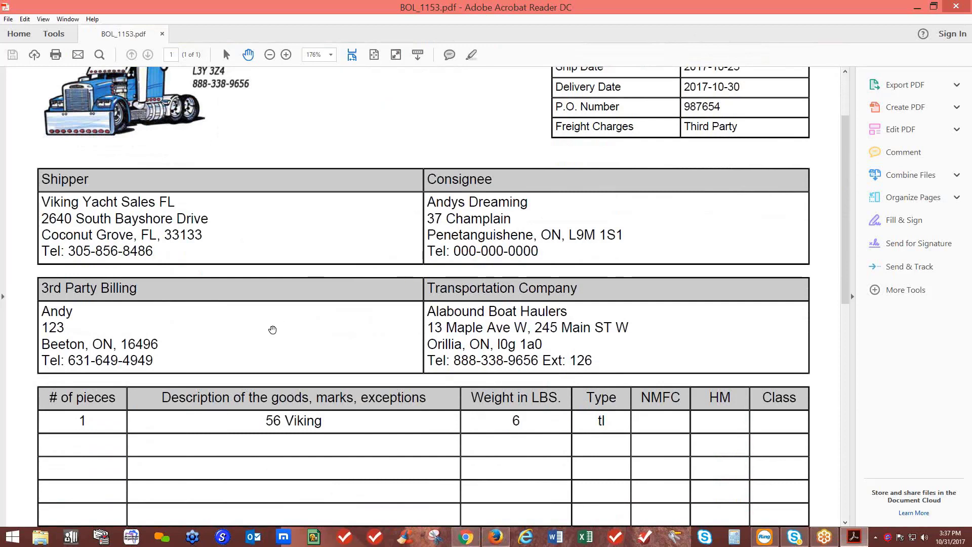
pyautogui.scroll(-2, 582, 331)
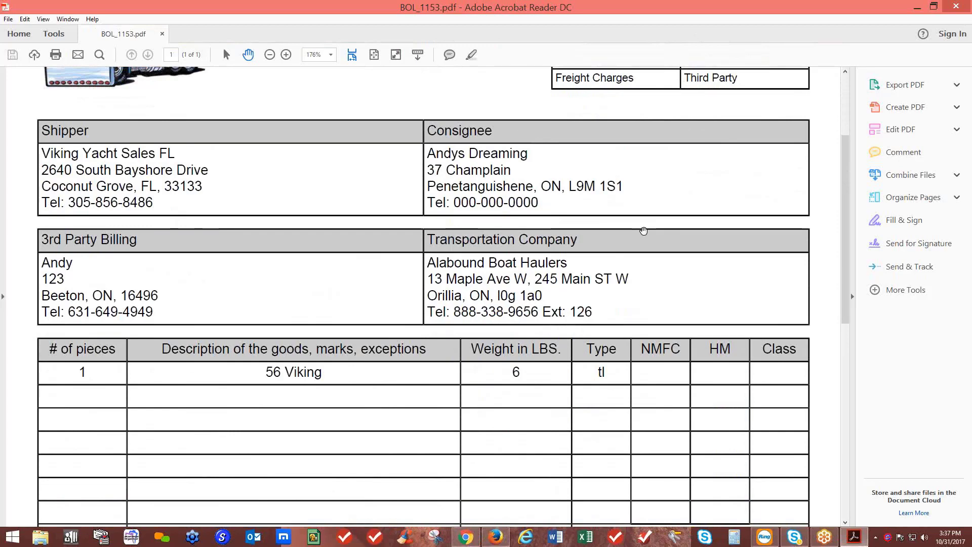
pyautogui.scroll(-3, 582, 331)
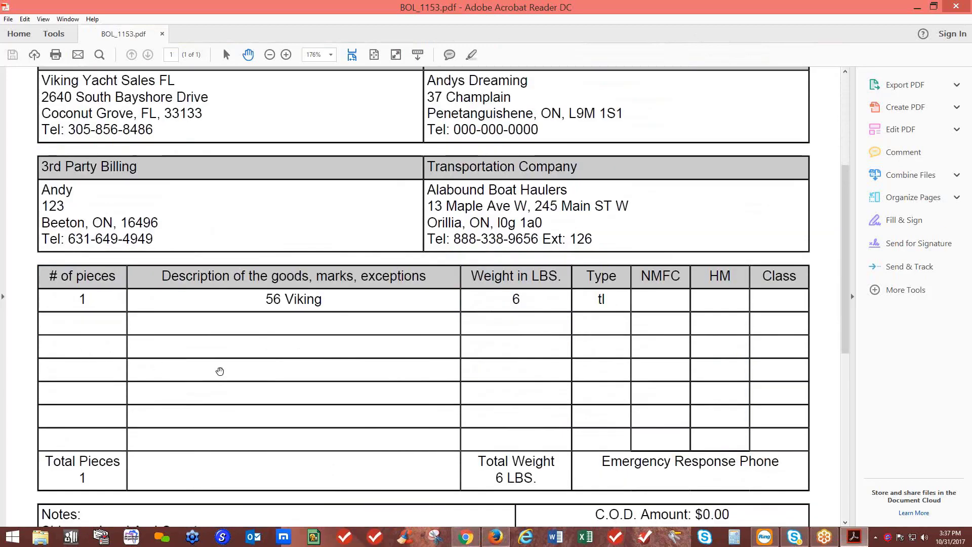
pyautogui.scroll(-8, 241, 384)
pyautogui.scroll(-3, 245, 390)
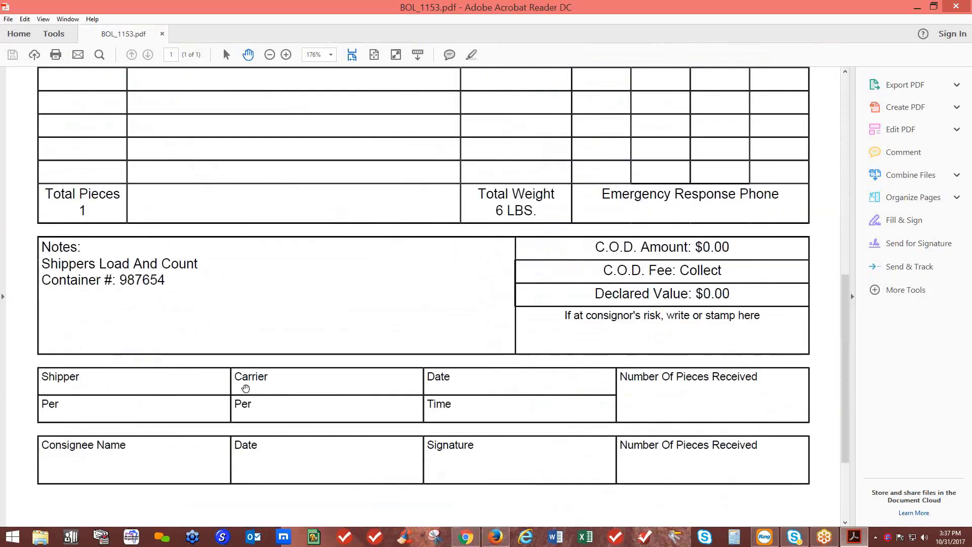
pyautogui.scroll(20, 246, 390)
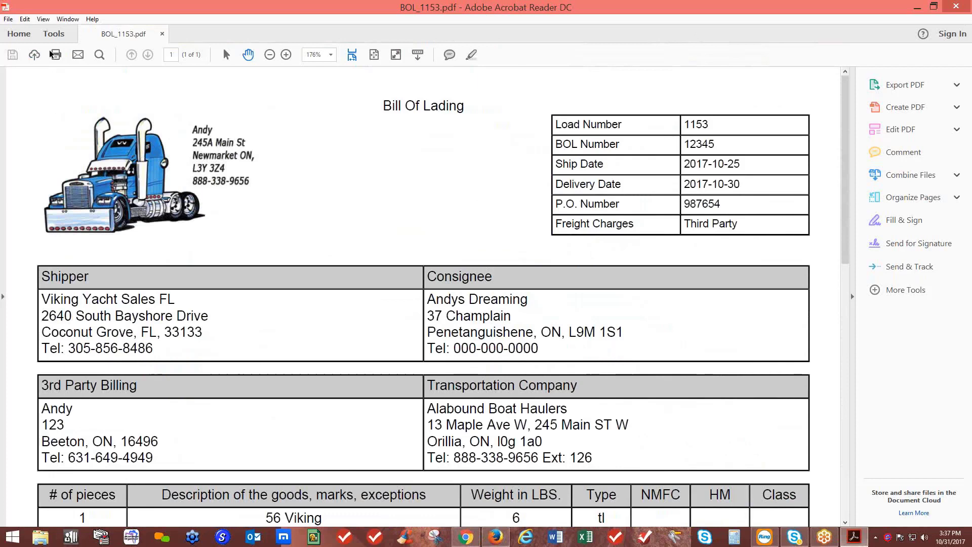
# Start a Save As of the BOL, cancel it, and close Acrobat Reader
pyautogui.click(9, 19)
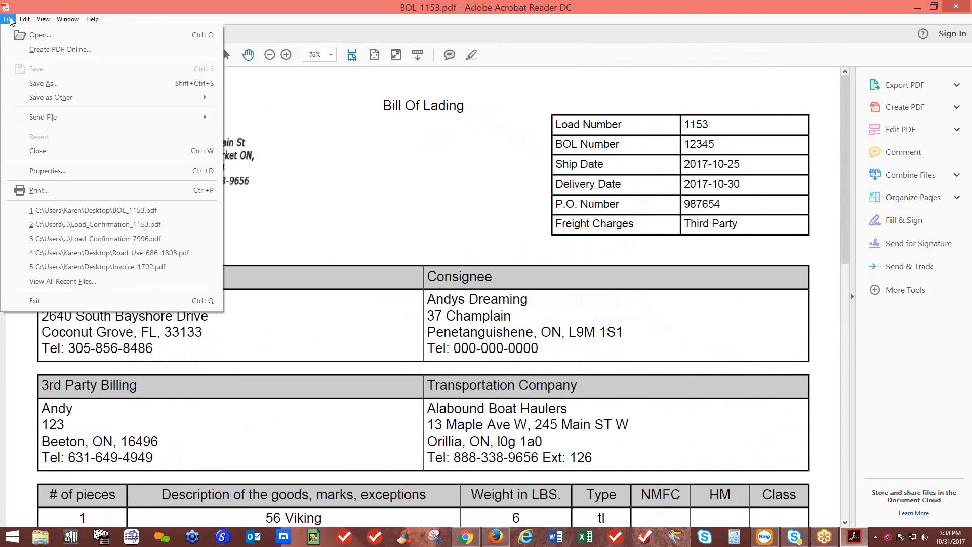
pyautogui.click(43, 84)
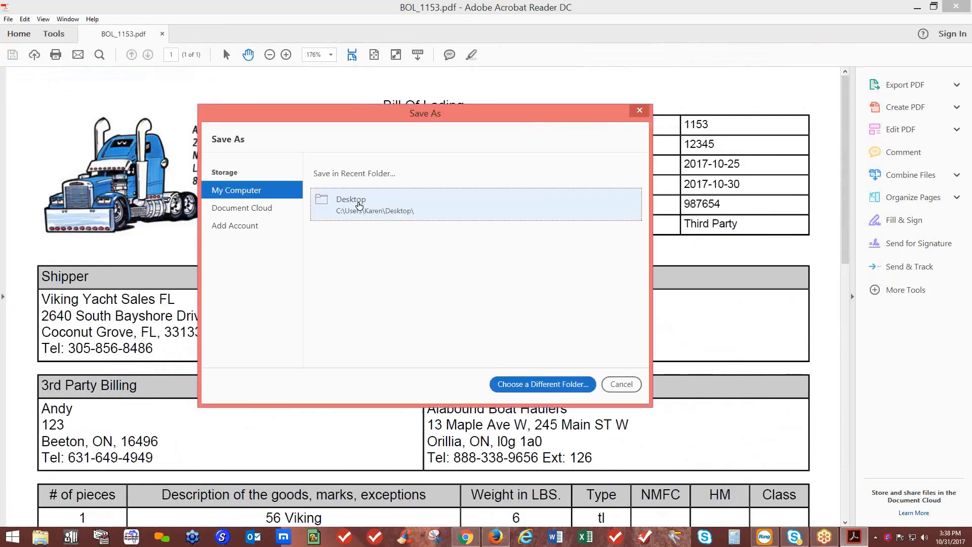
pyautogui.click(638, 111)
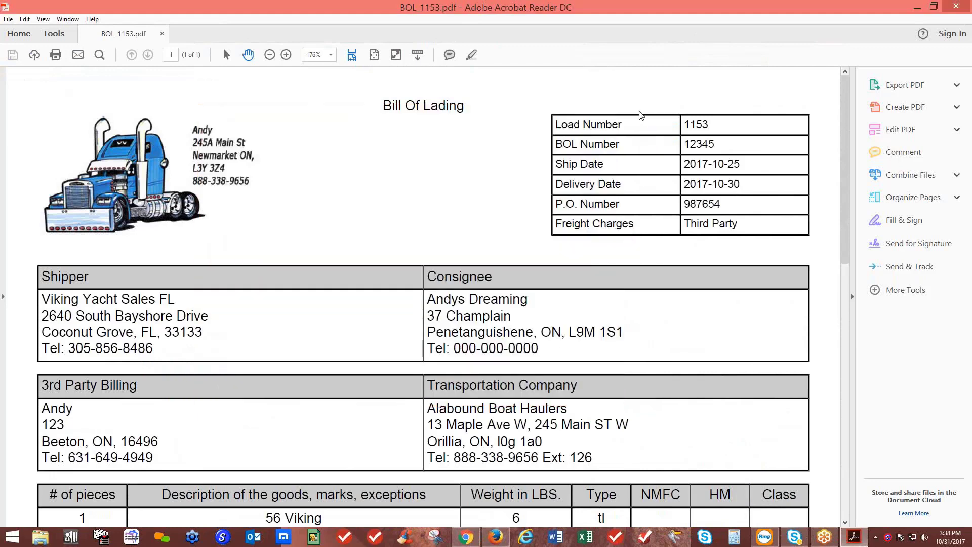
pyautogui.click(956, 6)
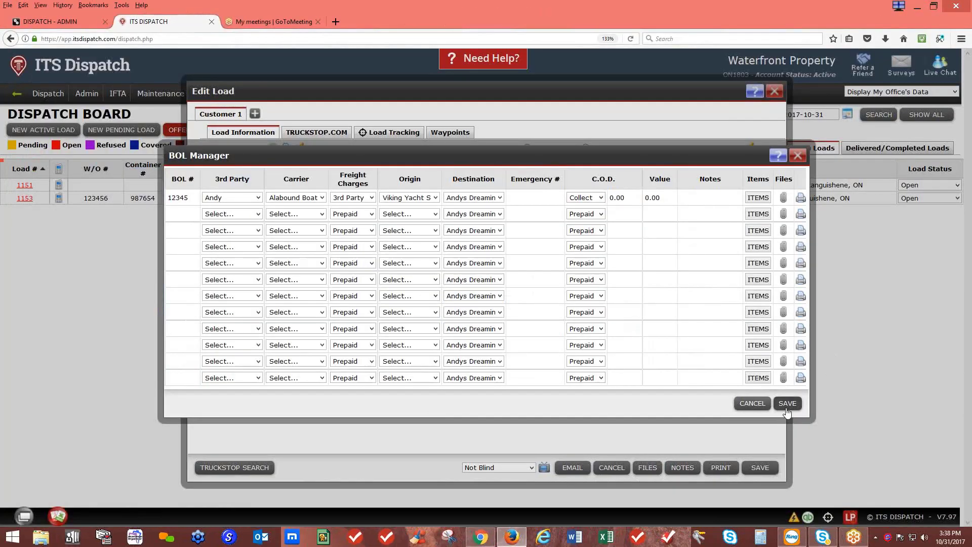
# Save the BOL, then download Customer_Confirmation_1153.pdf for the bill-to customer and open it
pyautogui.click(788, 404)
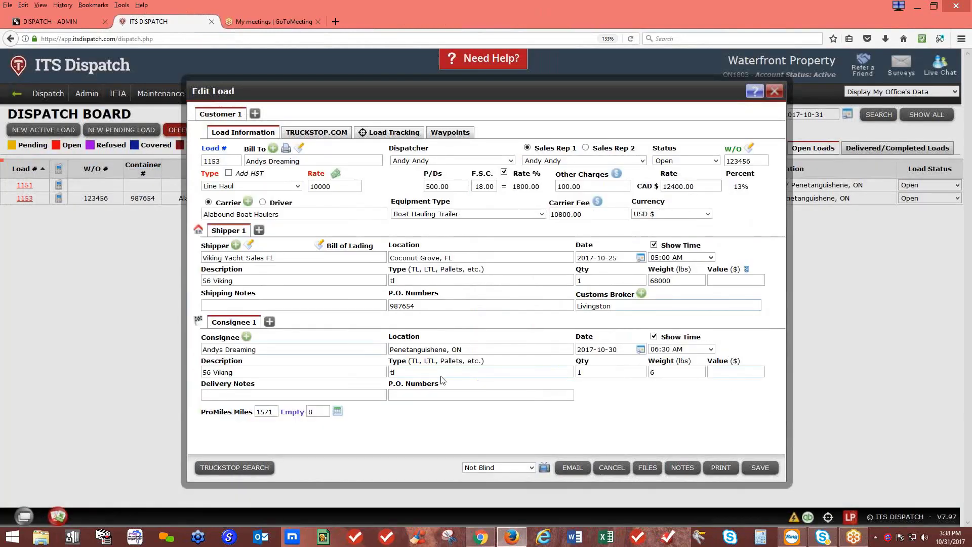
pyautogui.click(286, 152)
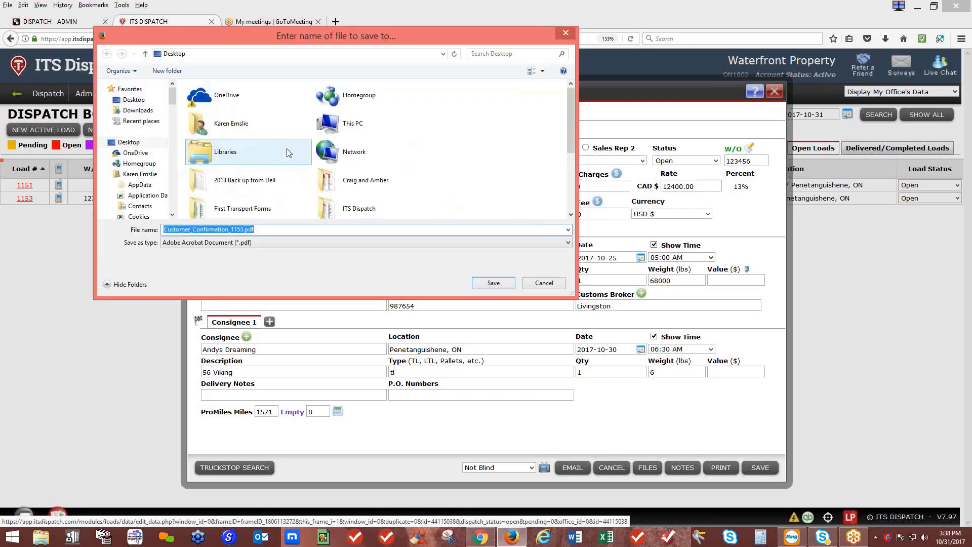
pyautogui.click(494, 283)
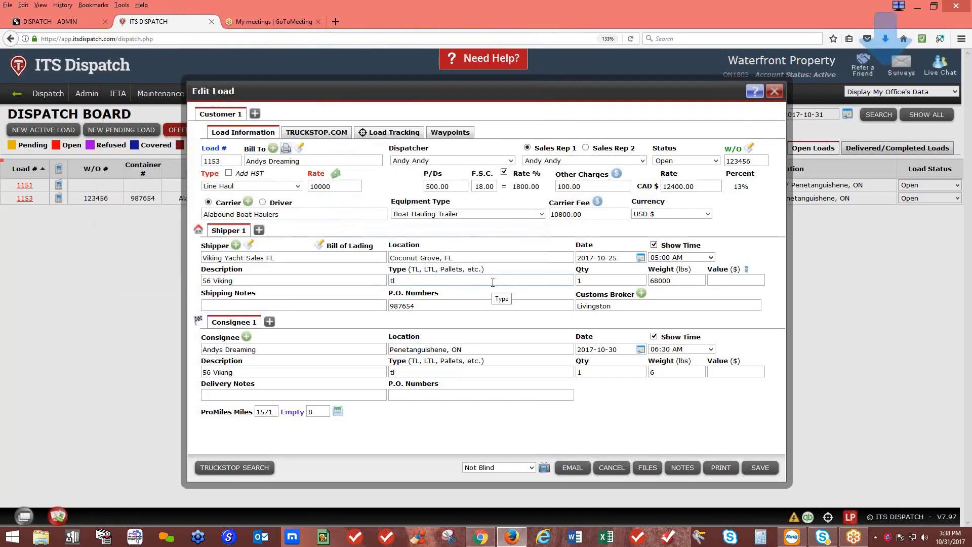
pyautogui.click(885, 38)
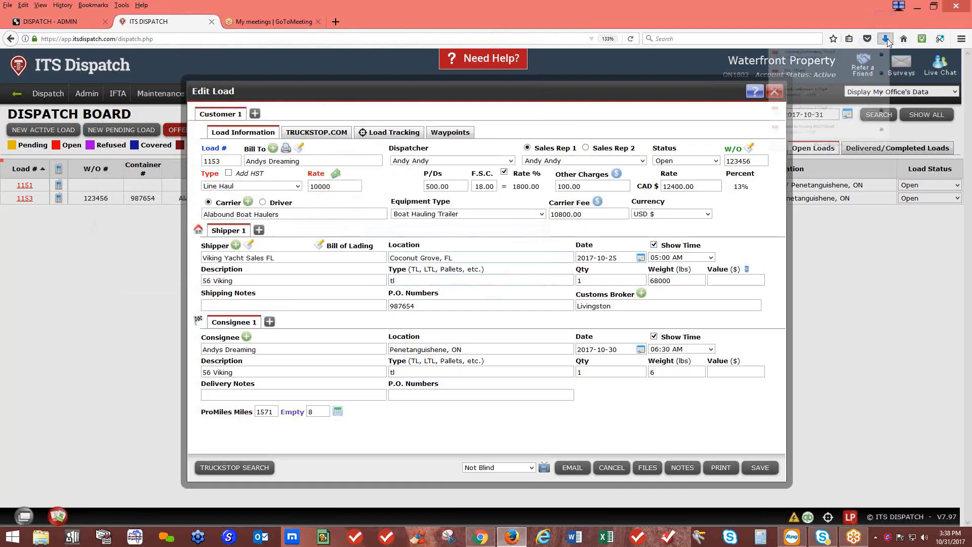
pyautogui.click(800, 74)
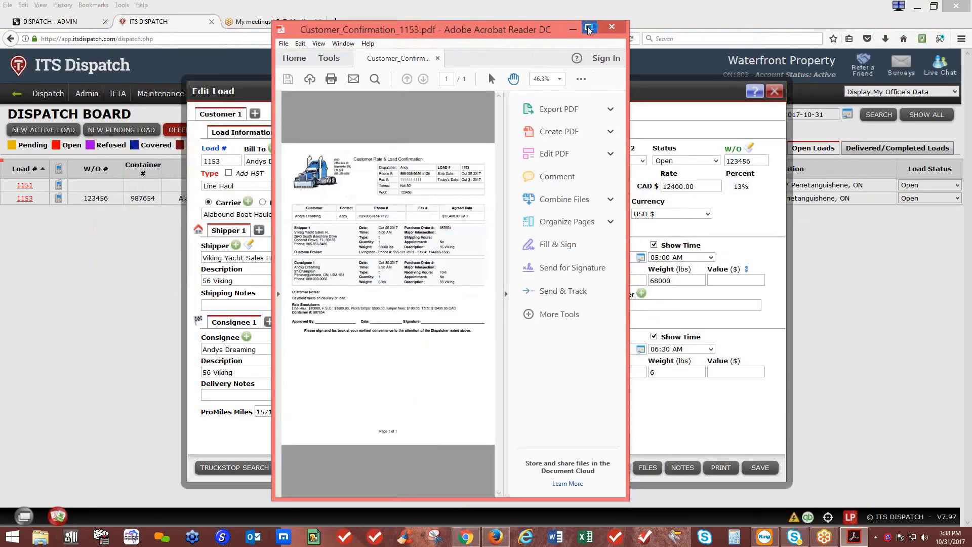
# Maximize Acrobat and scroll through Customer_Confirmation_1153.pdf to review it
pyautogui.click(588, 27)
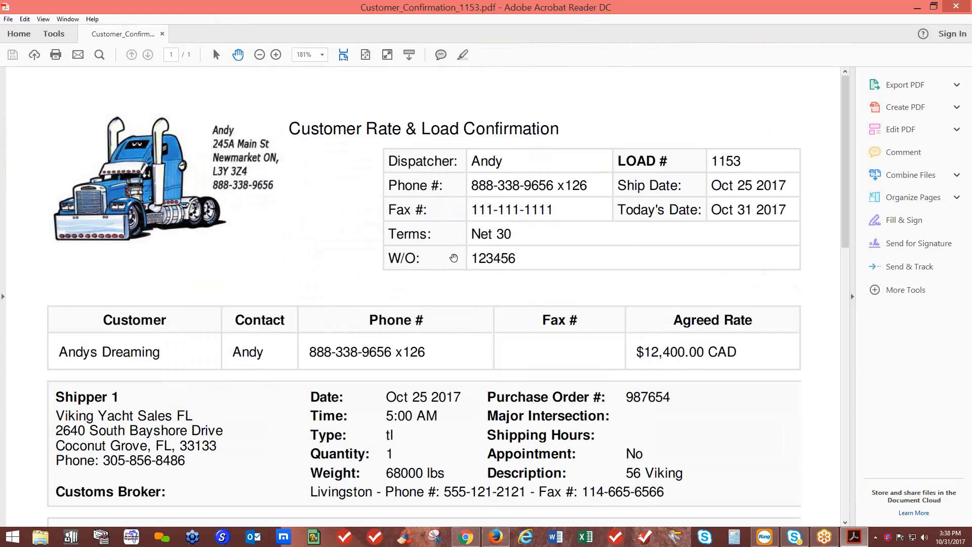
pyautogui.scroll(-2, 453, 260)
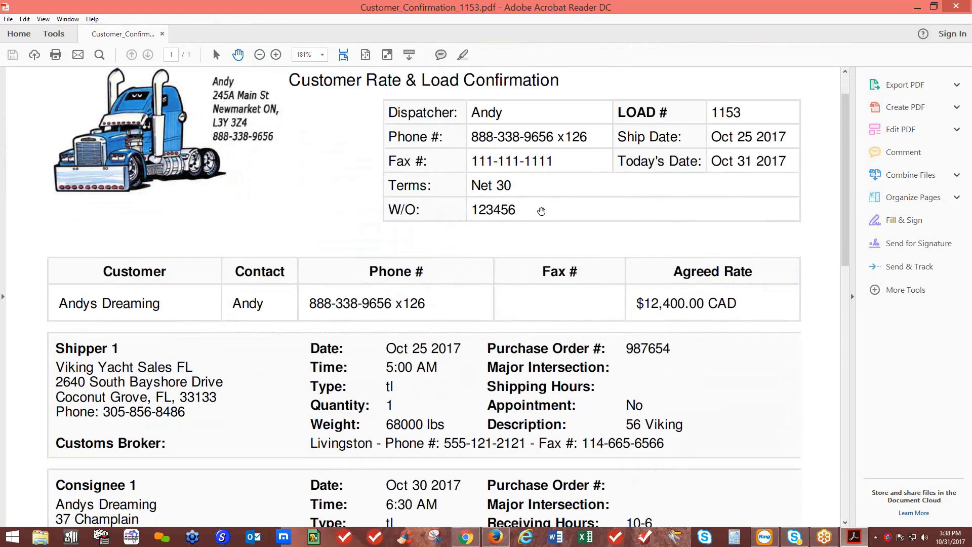
pyautogui.scroll(-4, 541, 211)
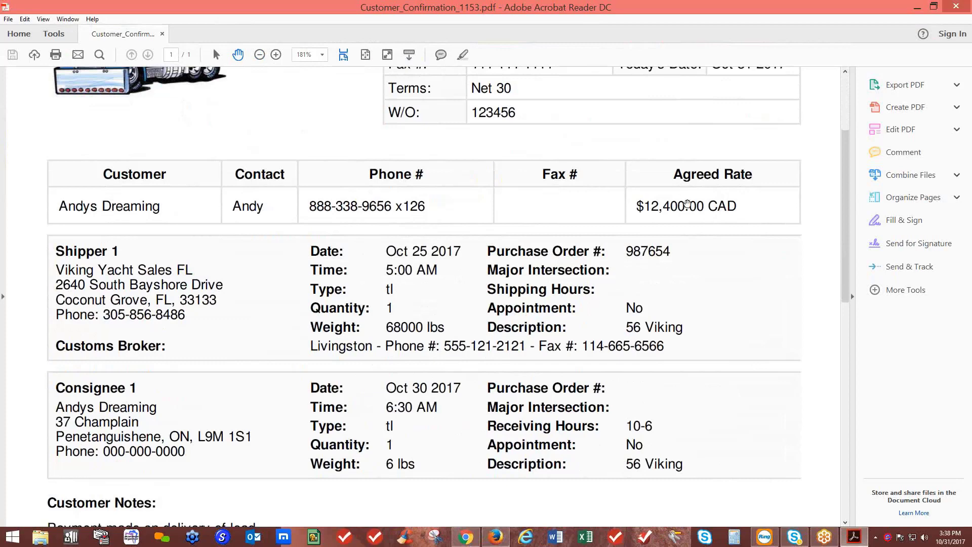
pyautogui.scroll(-3, 687, 204)
pyautogui.scroll(-3, 278, 192)
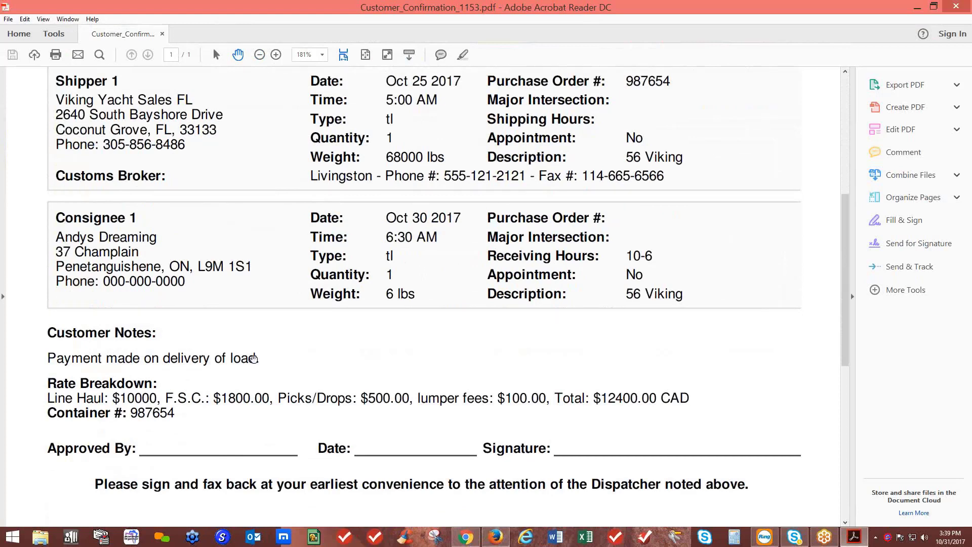
pyautogui.scroll(-3, 253, 358)
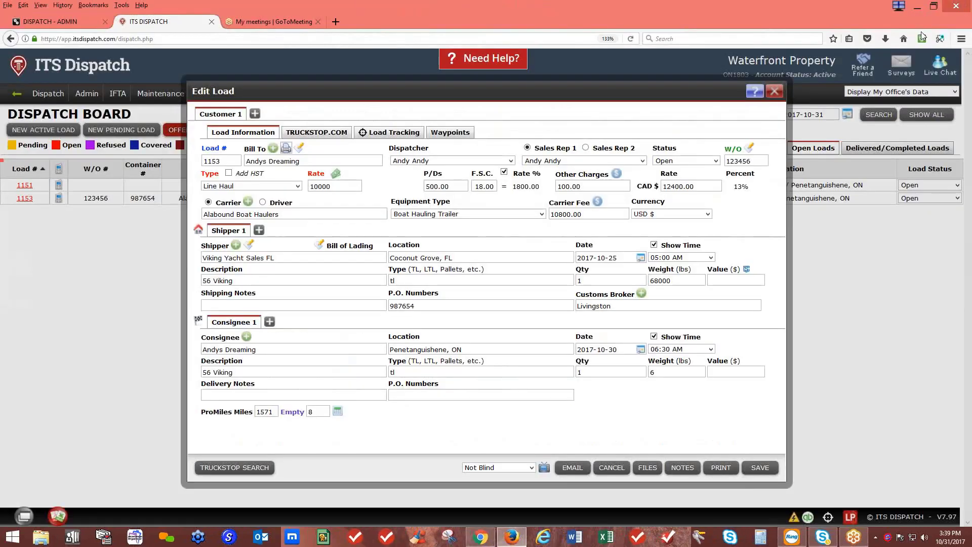
# Save load 1153 and set its status to Dispatched without sending the customer notification
pyautogui.click(758, 469)
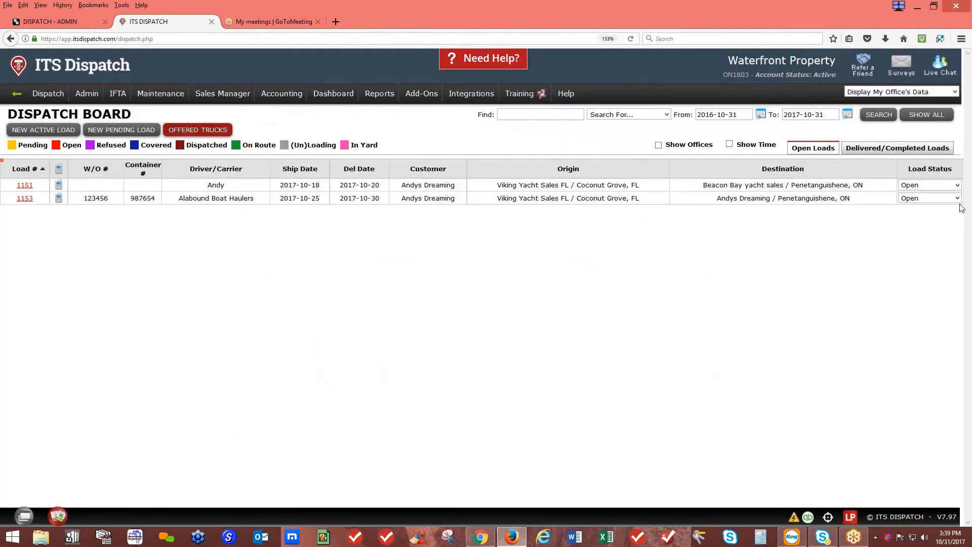
pyautogui.click(956, 200)
pyautogui.click(921, 242)
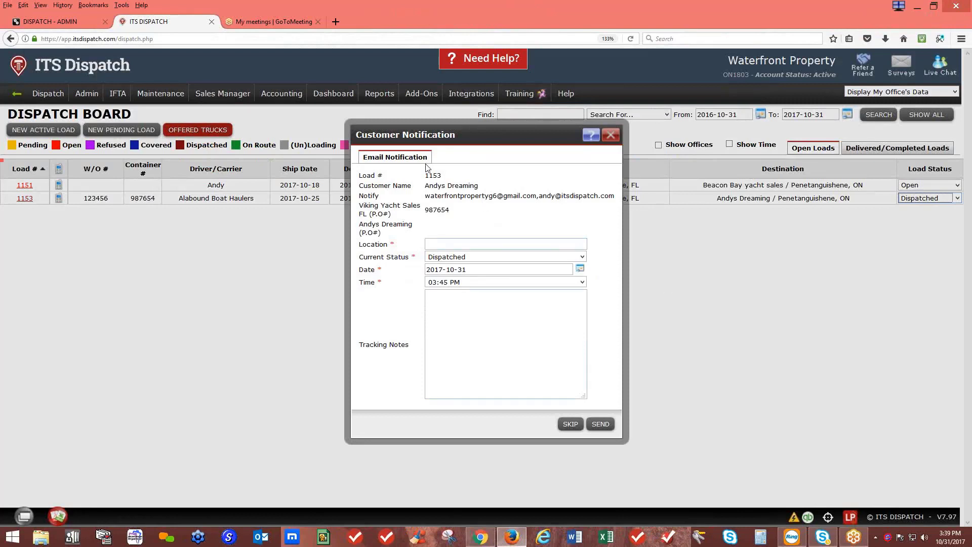
pyautogui.click(609, 137)
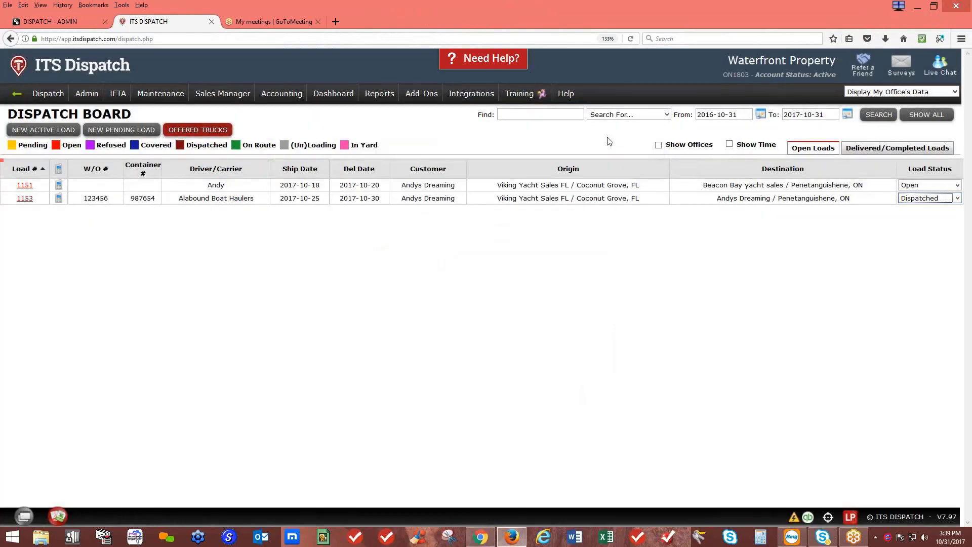
# Change load 1153's status to Completed and dismiss the customer notification
pyautogui.click(956, 198)
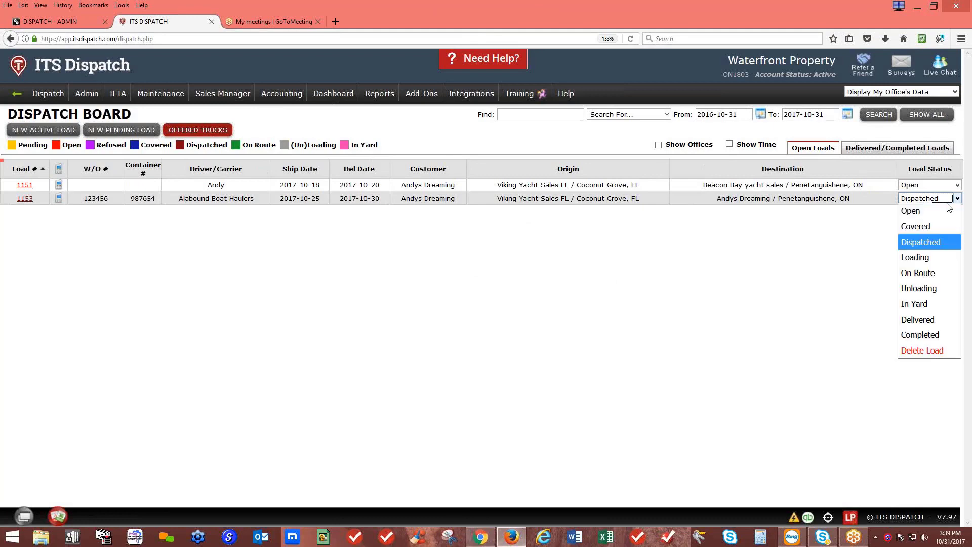
pyautogui.click(929, 333)
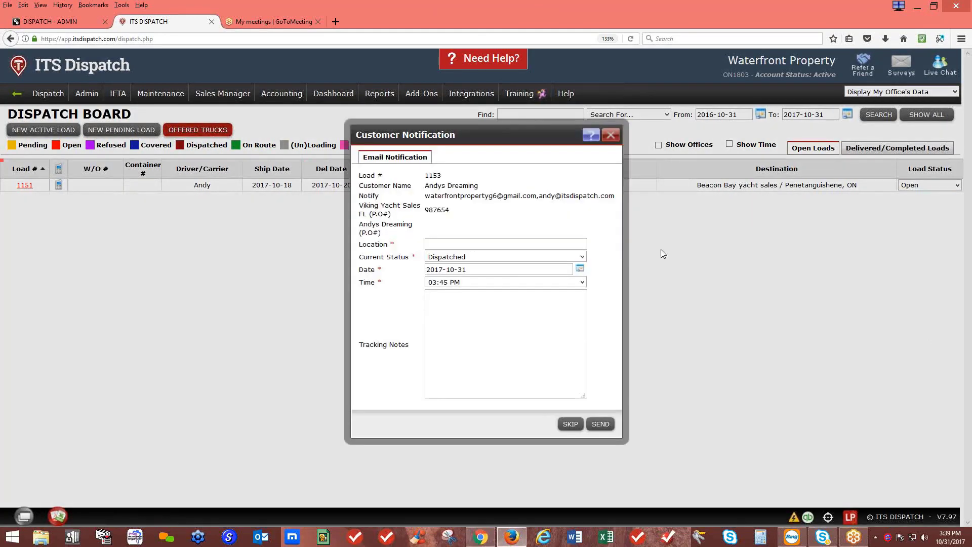
pyautogui.click(611, 134)
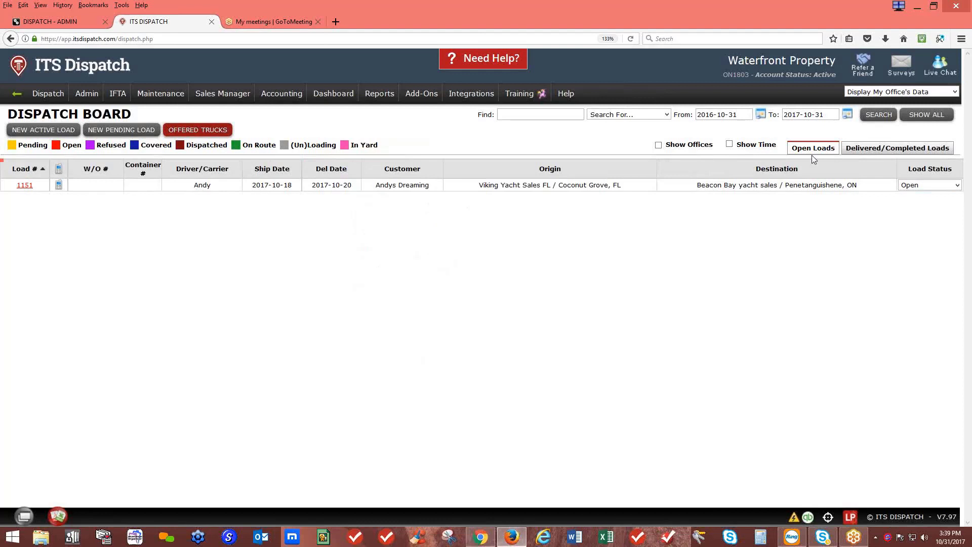
pyautogui.click(877, 152)
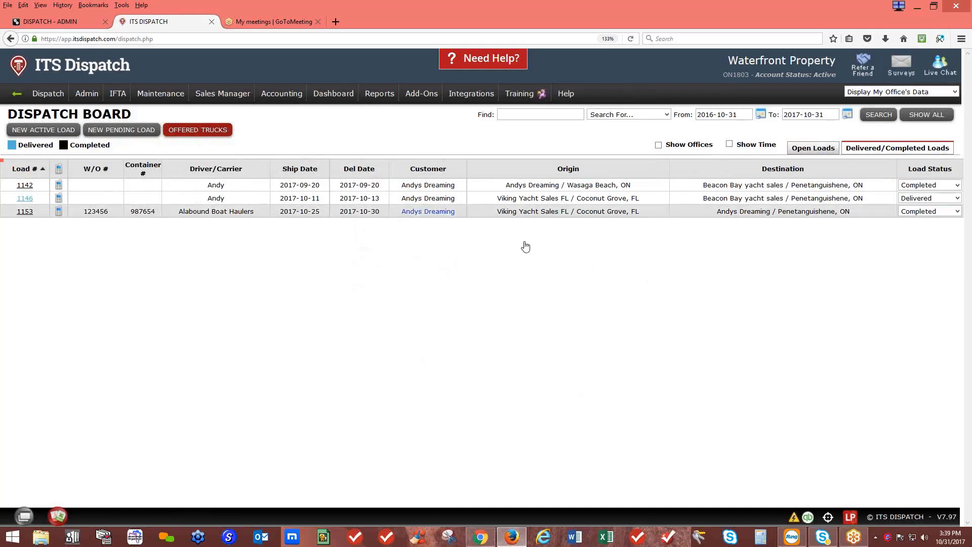
pyautogui.moveTo(289, 95)
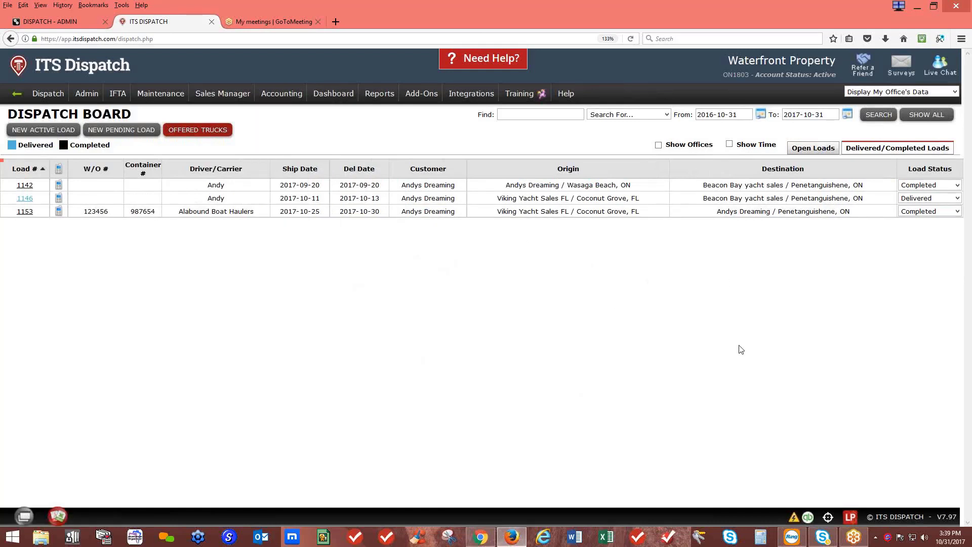
pyautogui.click(814, 150)
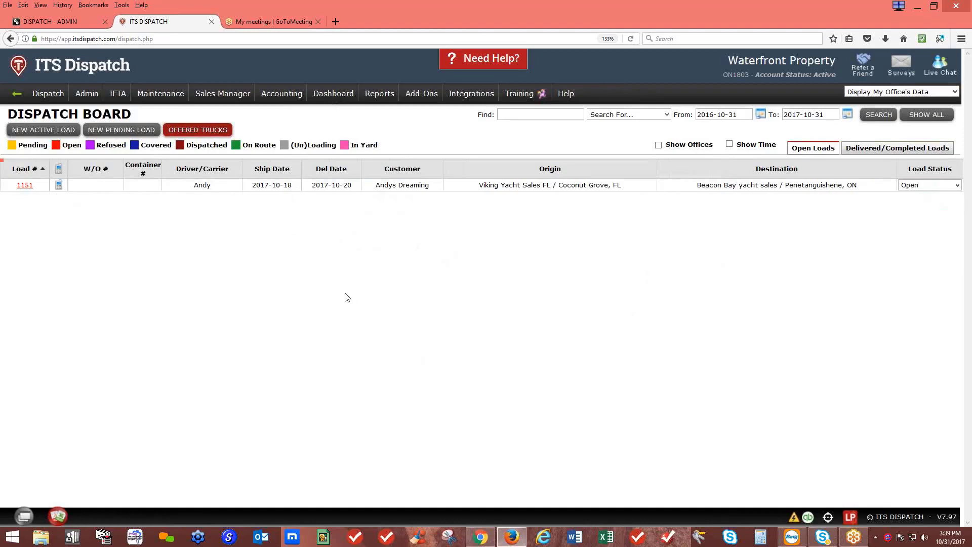
# Open load 1151, keep driver Andy, assign trailer 102, and dismiss the start location entry
pyautogui.click(24, 185)
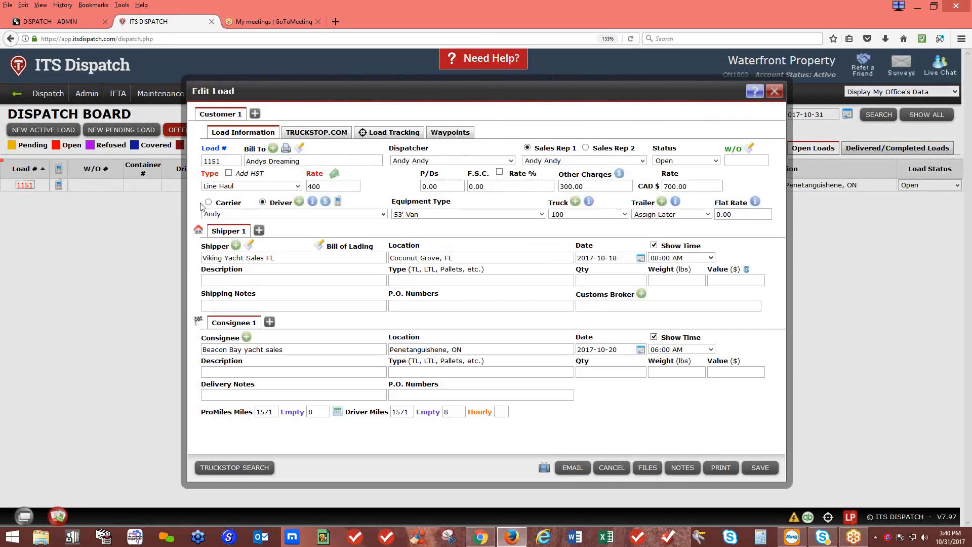
pyautogui.click(268, 215)
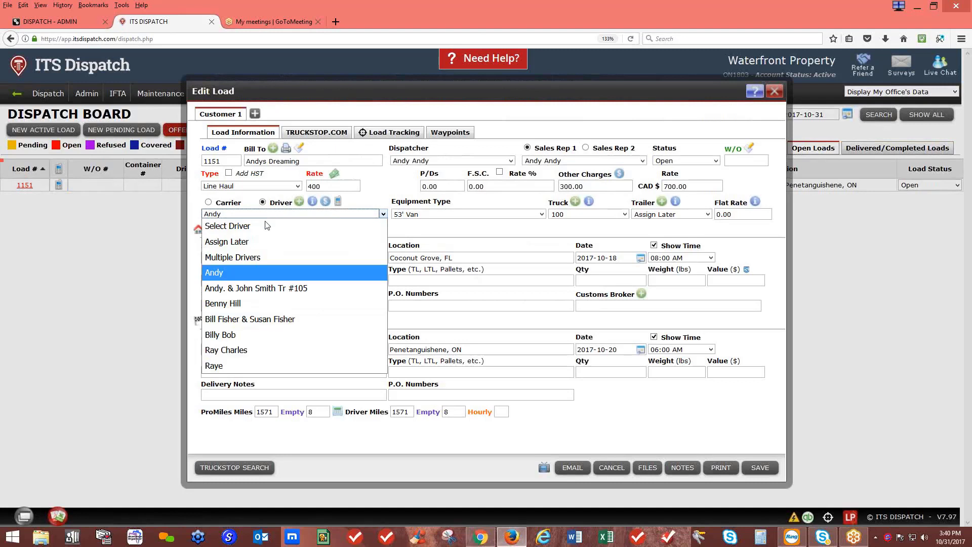
pyautogui.click(293, 214)
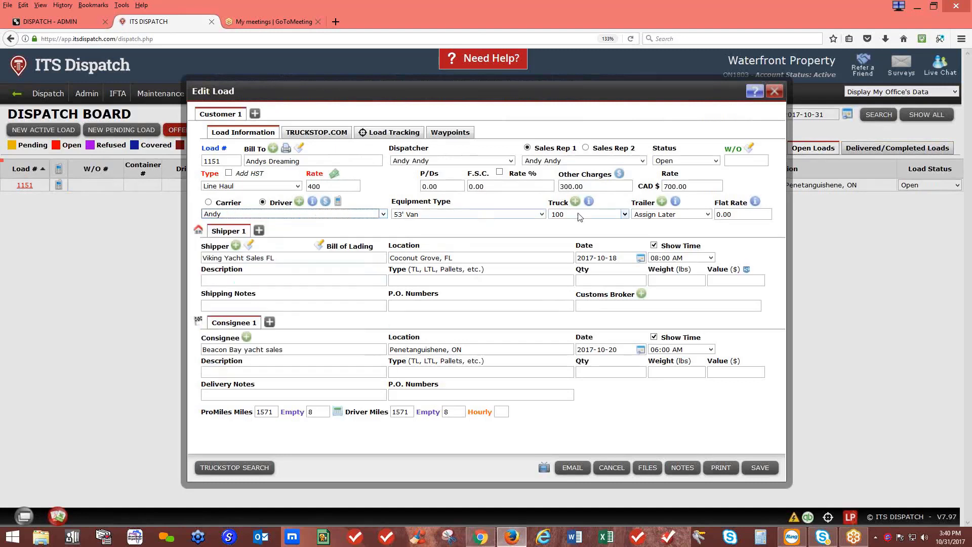
pyautogui.click(707, 215)
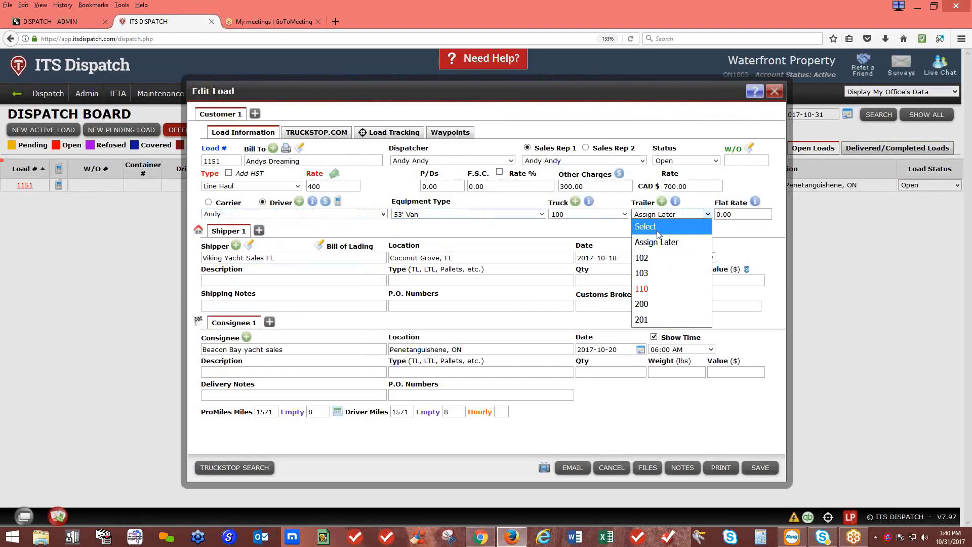
pyautogui.click(652, 258)
pyautogui.click(609, 304)
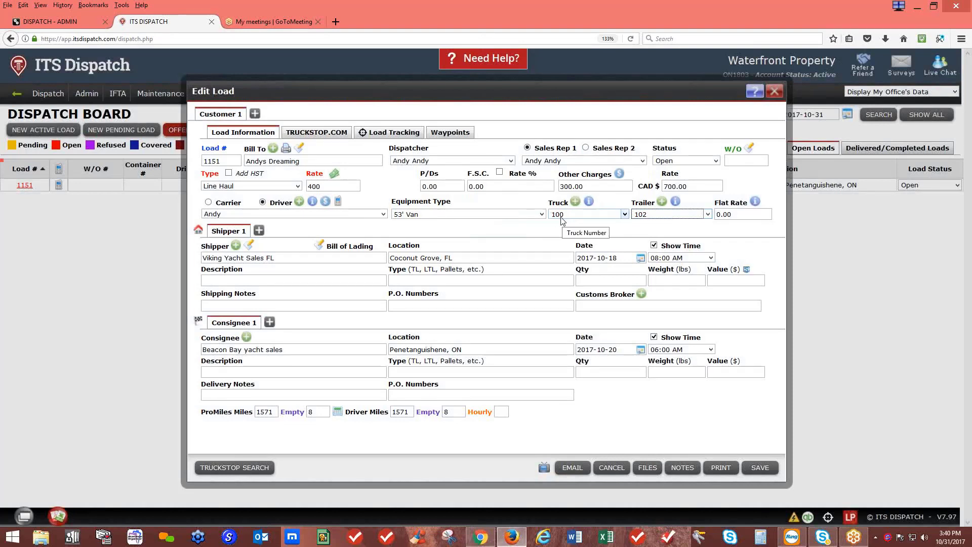
pyautogui.click(193, 231)
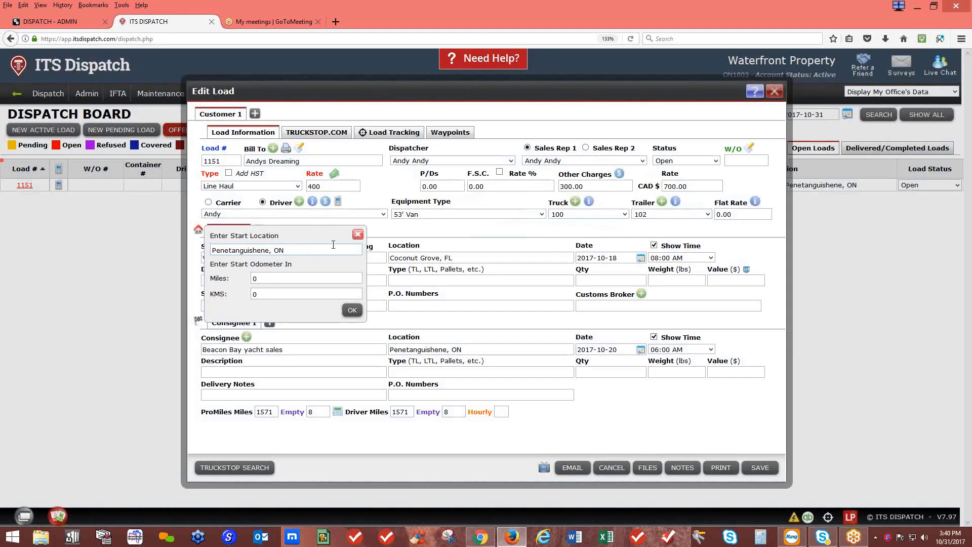
pyautogui.click(358, 234)
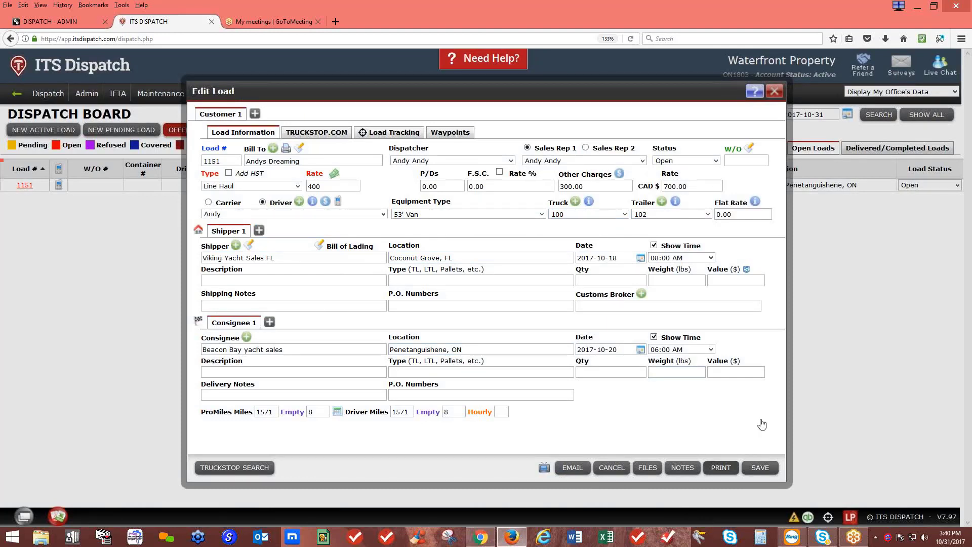
# Print load 1151's confirmation, save it as Load_Confirmation_1151.pdf, and open it from downloads
pyautogui.click(727, 473)
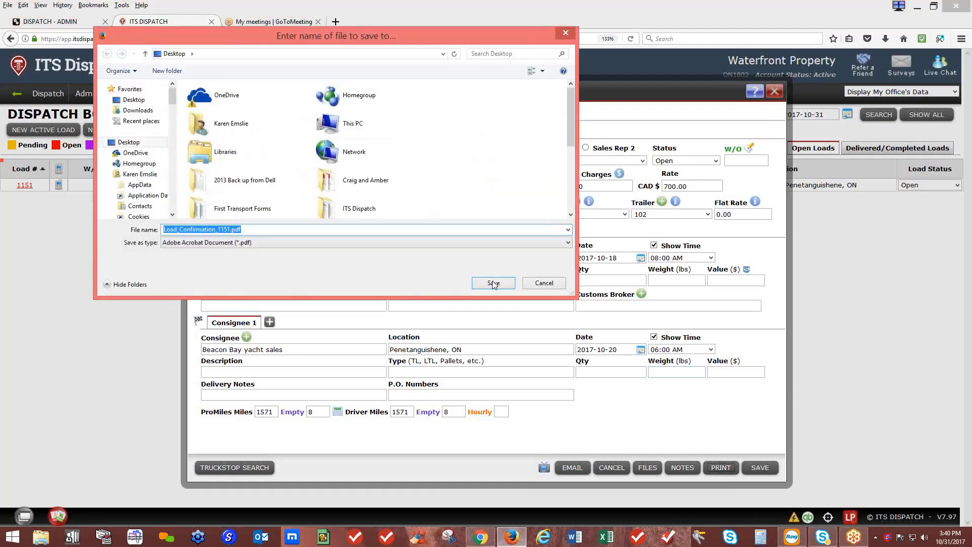
pyautogui.click(498, 285)
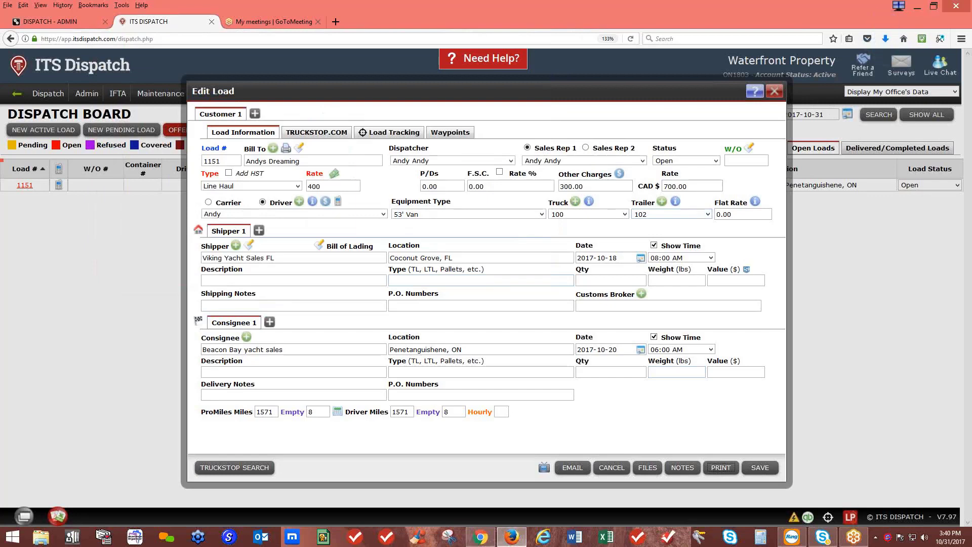
pyautogui.click(888, 39)
pyautogui.click(790, 59)
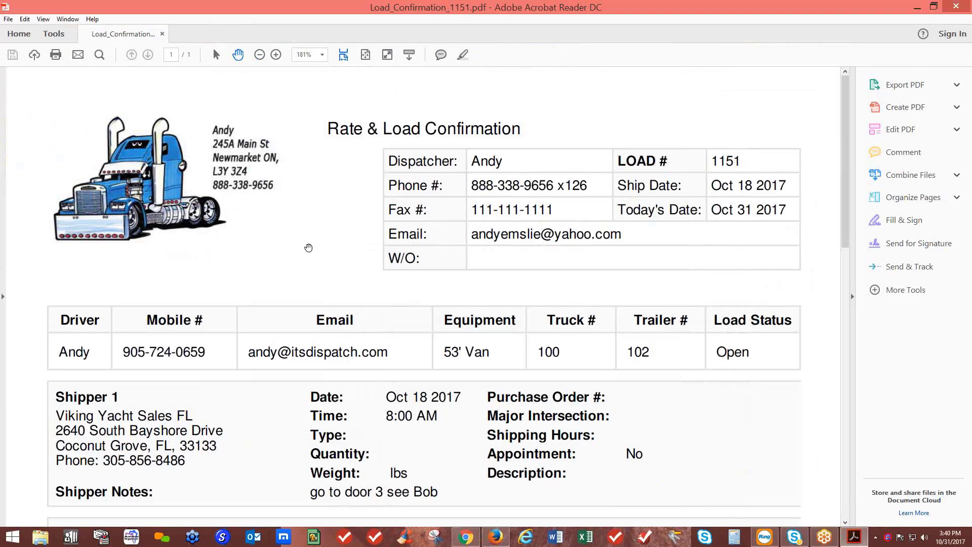
# Review the confirmation PDF showing driver Andy, truck 100 and trailer 102, then close Acrobat
pyautogui.scroll(-3, 308, 247)
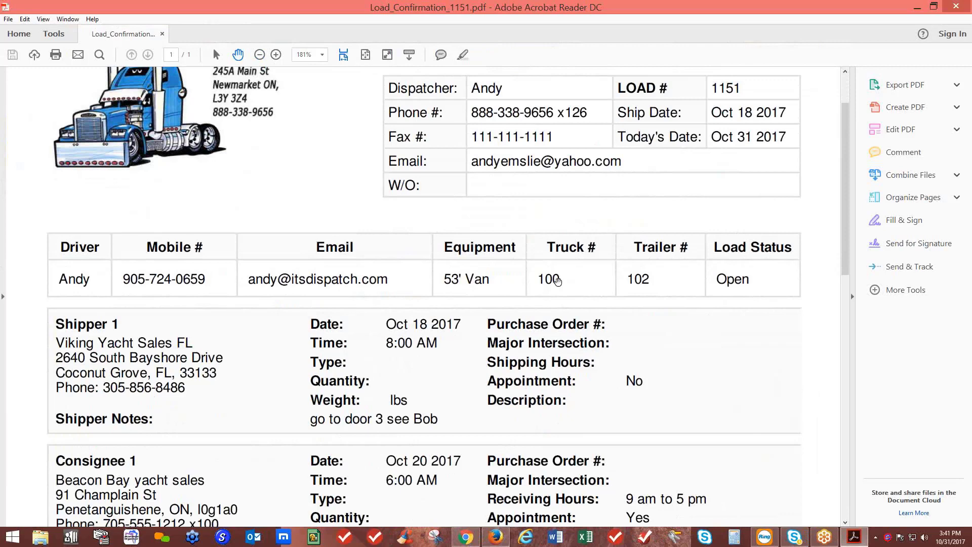
pyautogui.scroll(-5, 651, 304)
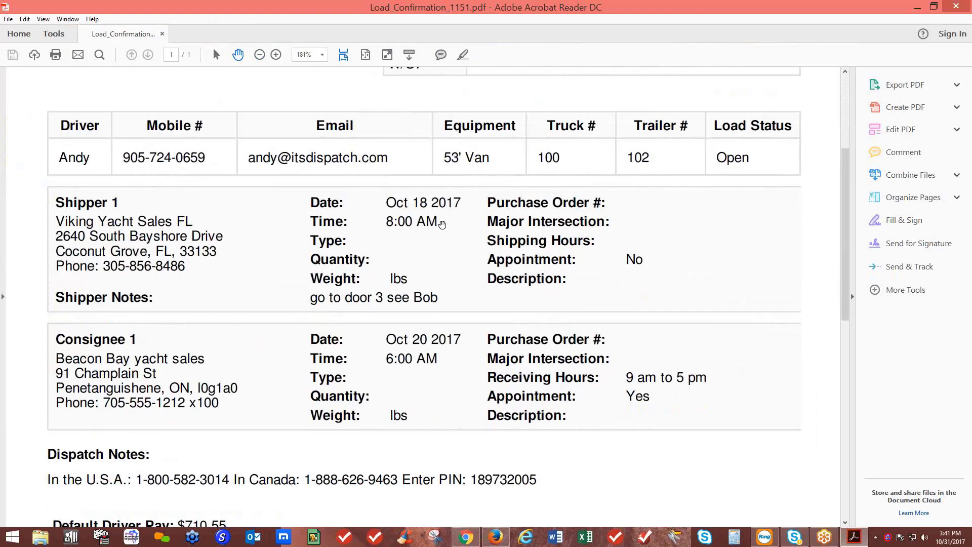
pyautogui.scroll(-3, 444, 228)
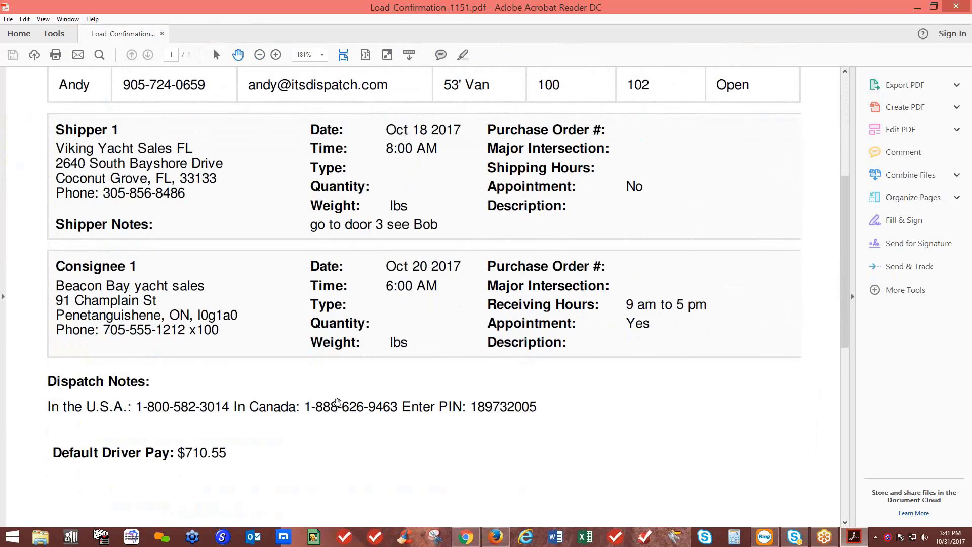
pyautogui.scroll(-4, 338, 400)
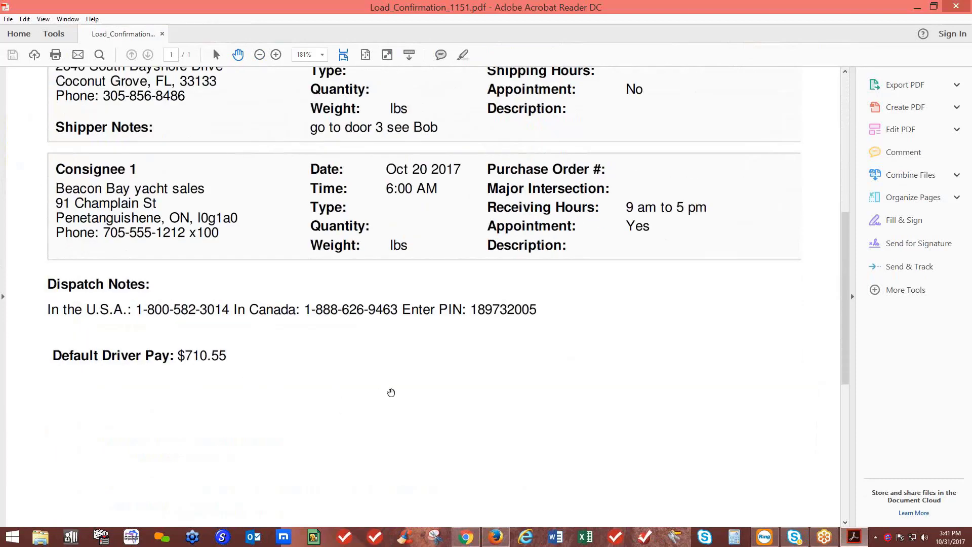
pyautogui.scroll(10, 440, 392)
pyautogui.scroll(5, 440, 391)
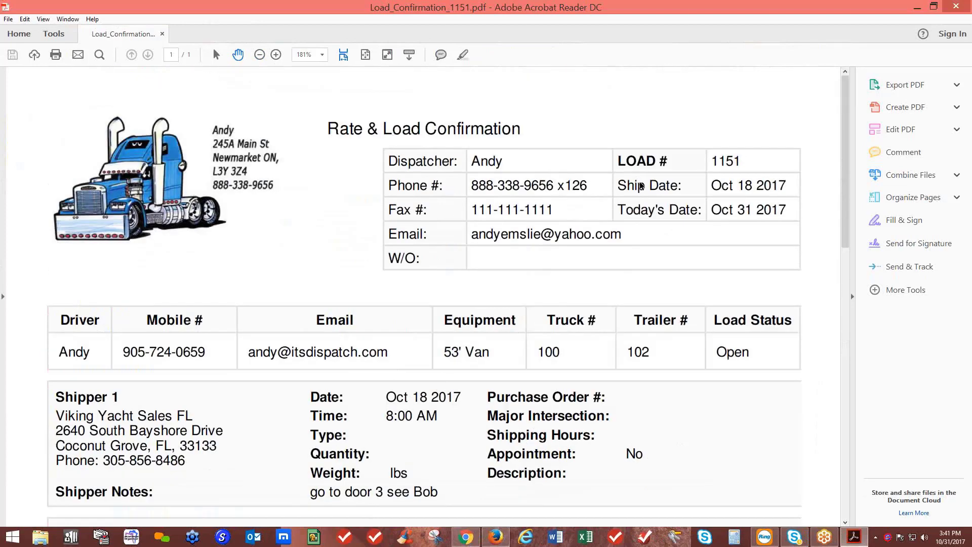
pyautogui.click(962, 12)
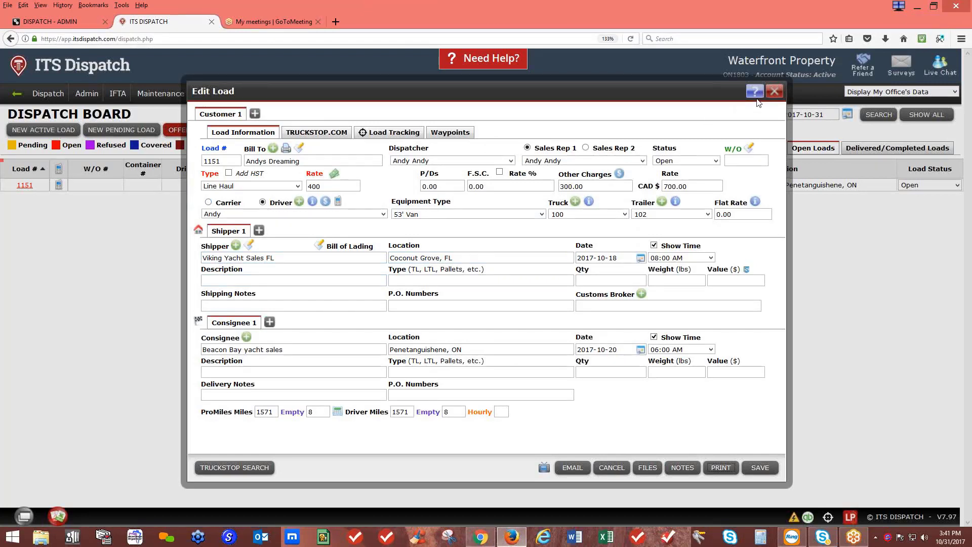
# Close load 1151's edit form without saving changes and start a new pending load
pyautogui.click(775, 93)
pyautogui.click(526, 249)
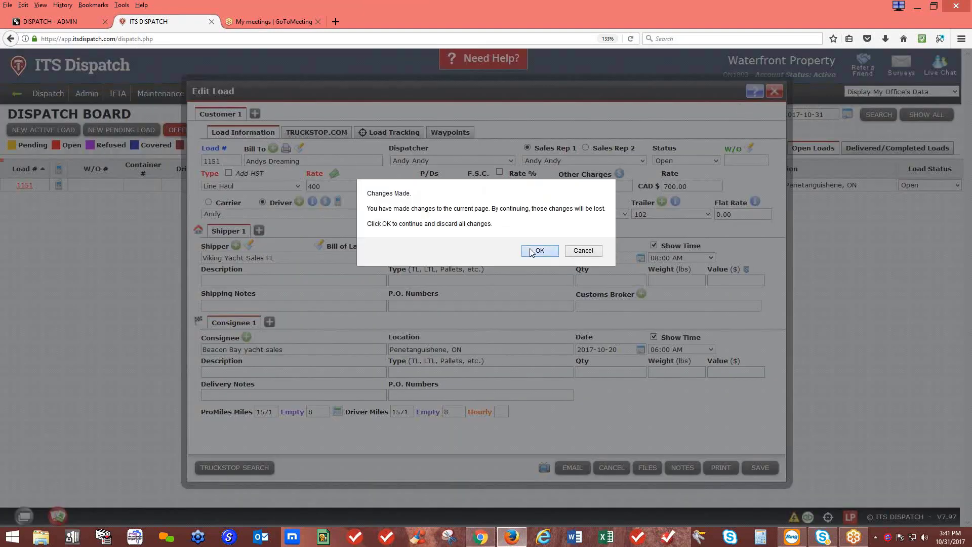
pyautogui.moveTo(93, 97)
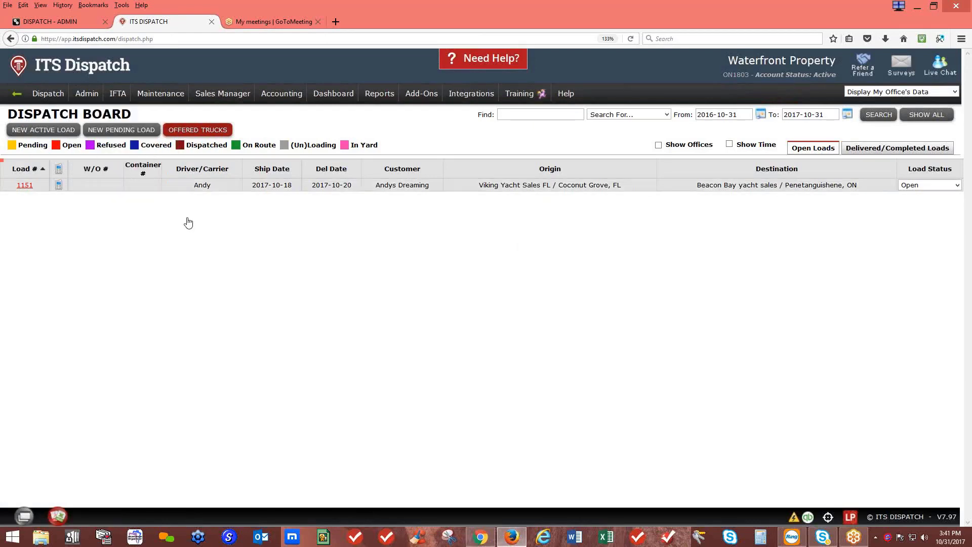
pyautogui.click(121, 130)
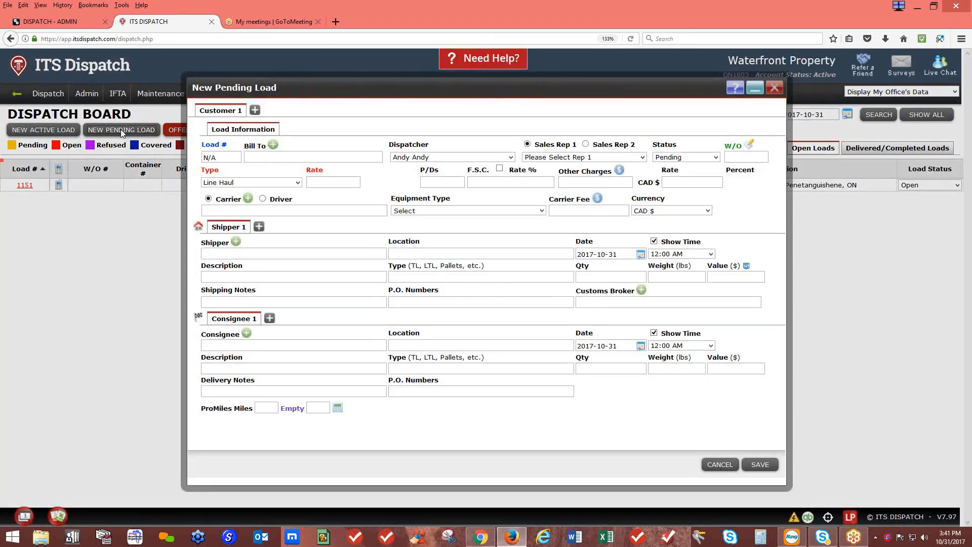
pyautogui.click(241, 151)
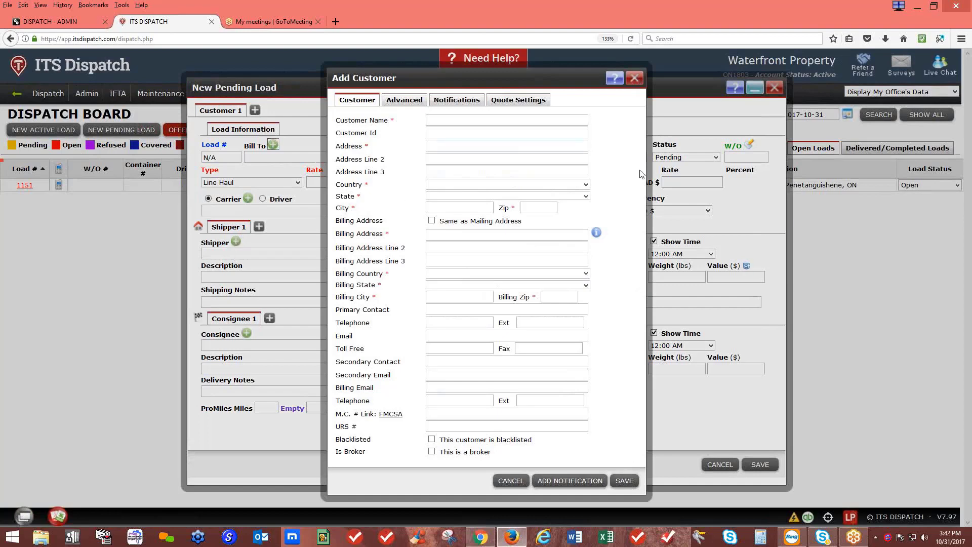
pyautogui.click(634, 78)
pyautogui.click(303, 151)
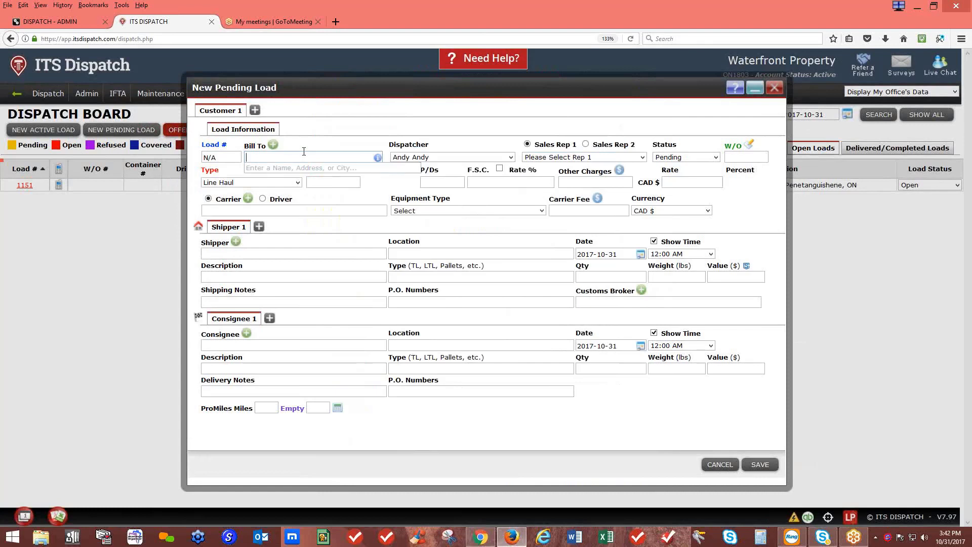
pyautogui.write('an')
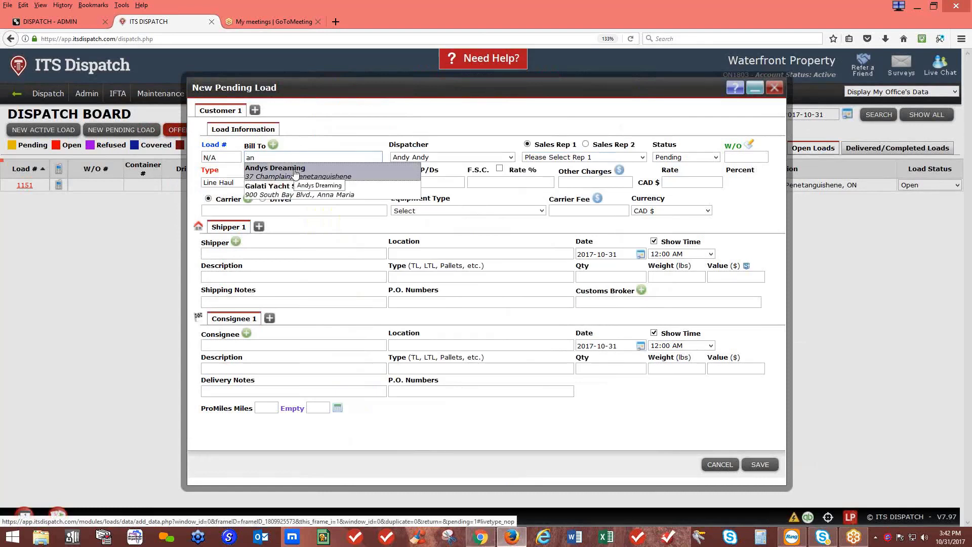
pyautogui.press('BackSpace')
pyautogui.press('BackSpace')
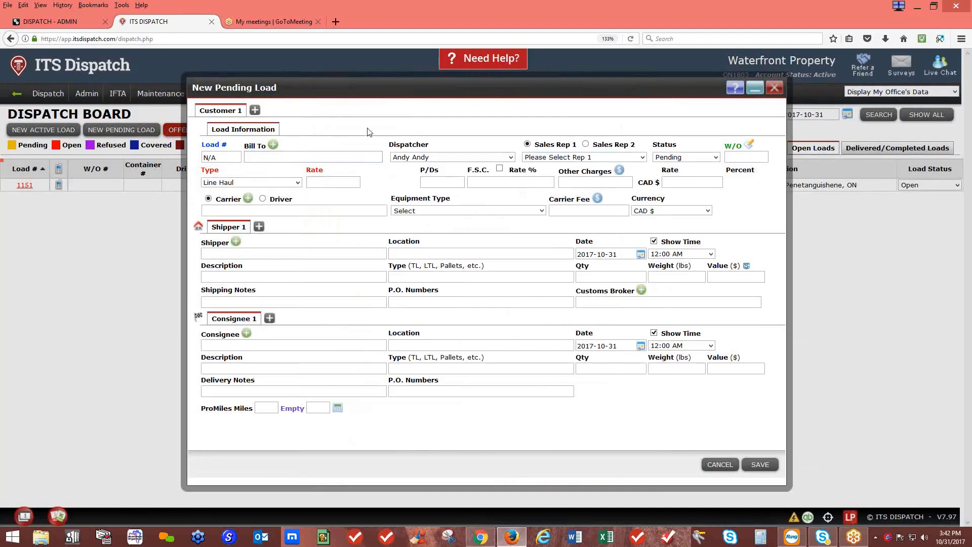
pyautogui.click(774, 88)
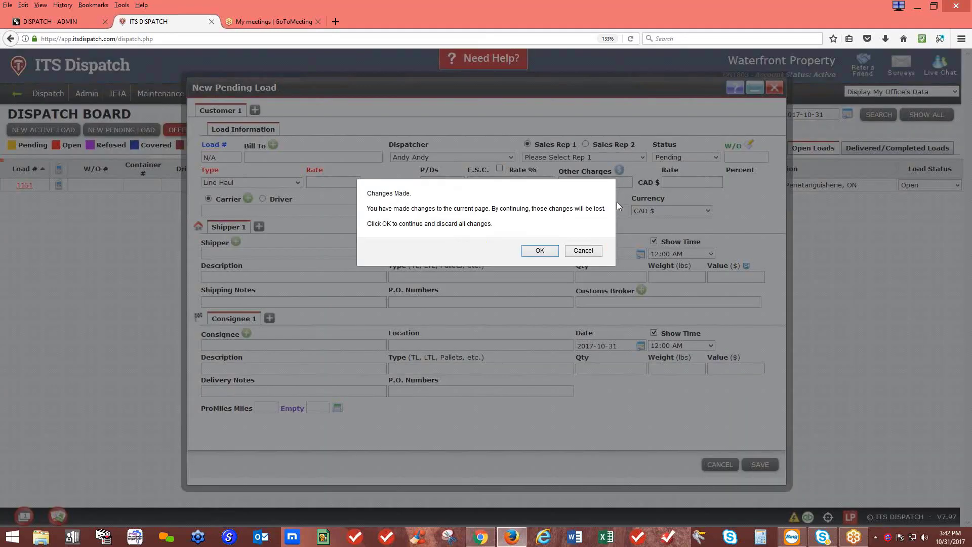
pyautogui.click(537, 251)
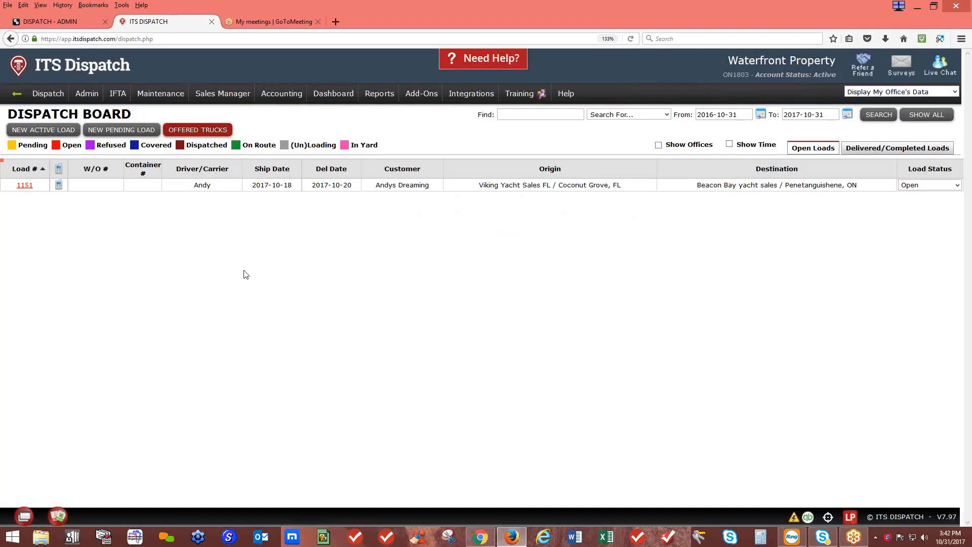
# Start a new pending load with Multiple Carriers and add a second and third carrier
pyautogui.click(117, 130)
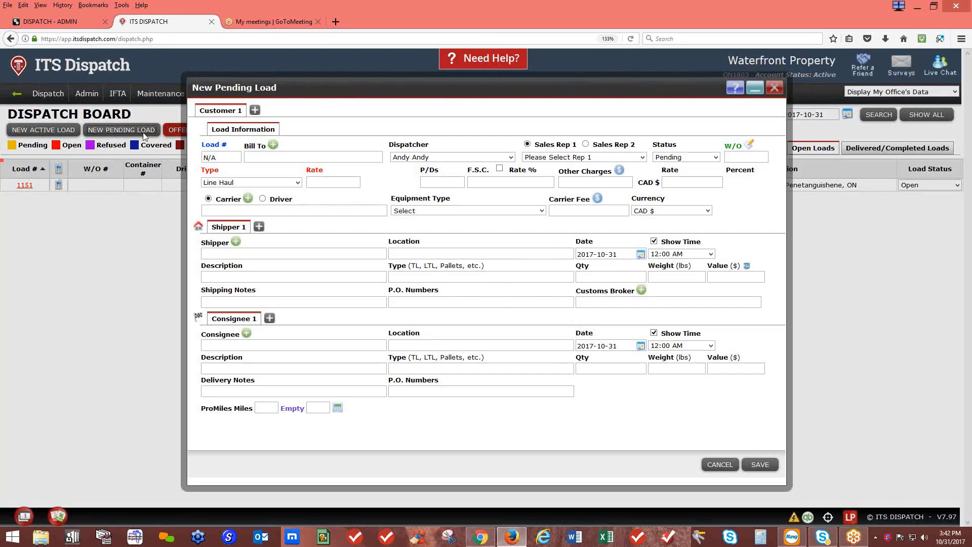
pyautogui.click(226, 209)
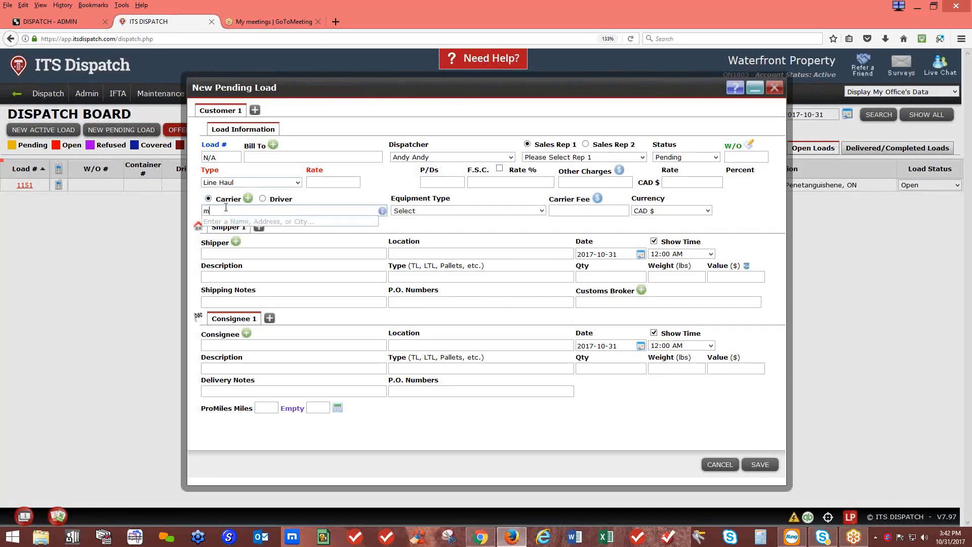
pyautogui.write('m')
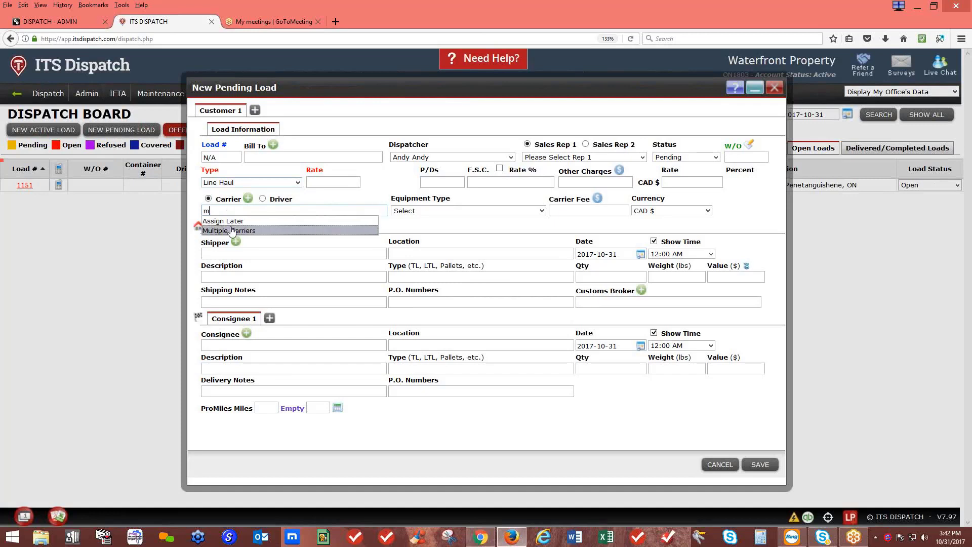
pyautogui.click(231, 231)
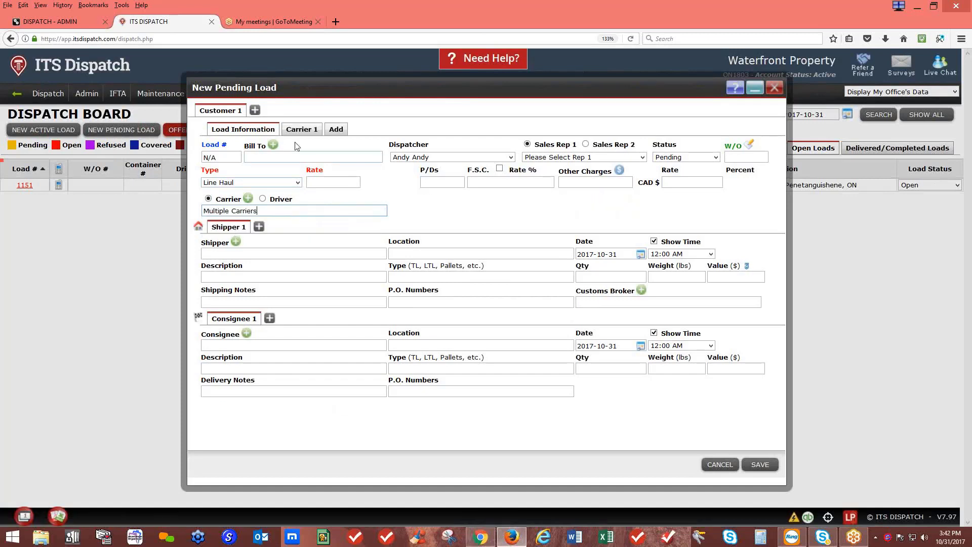
pyautogui.click(342, 135)
pyautogui.click(374, 132)
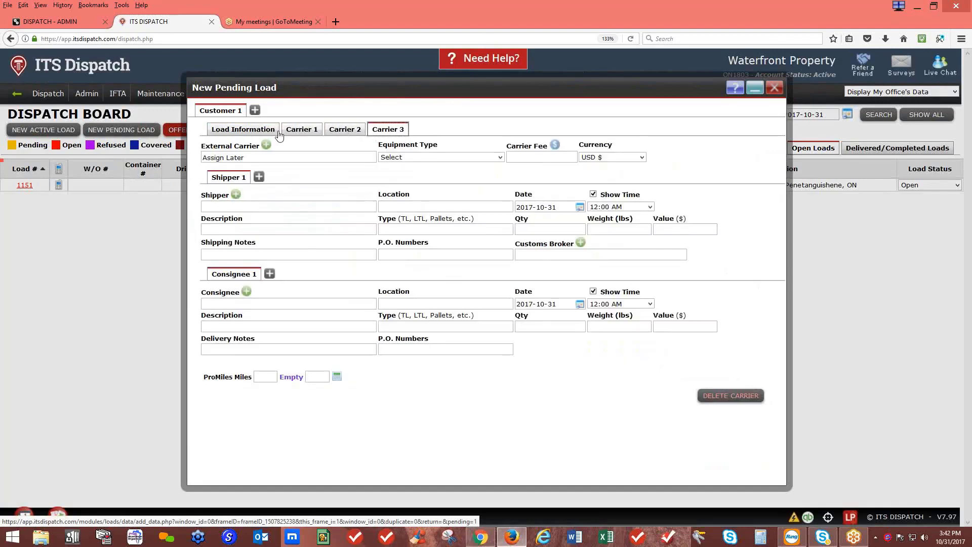
# Check the Bill To field, then review each of the three carrier tabs
pyautogui.click(256, 131)
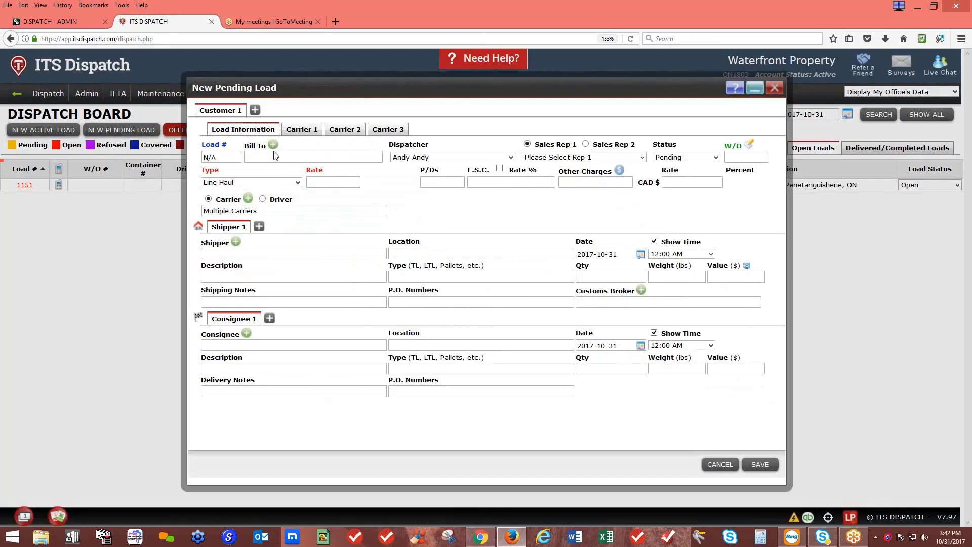
pyautogui.click(274, 154)
pyautogui.click(312, 133)
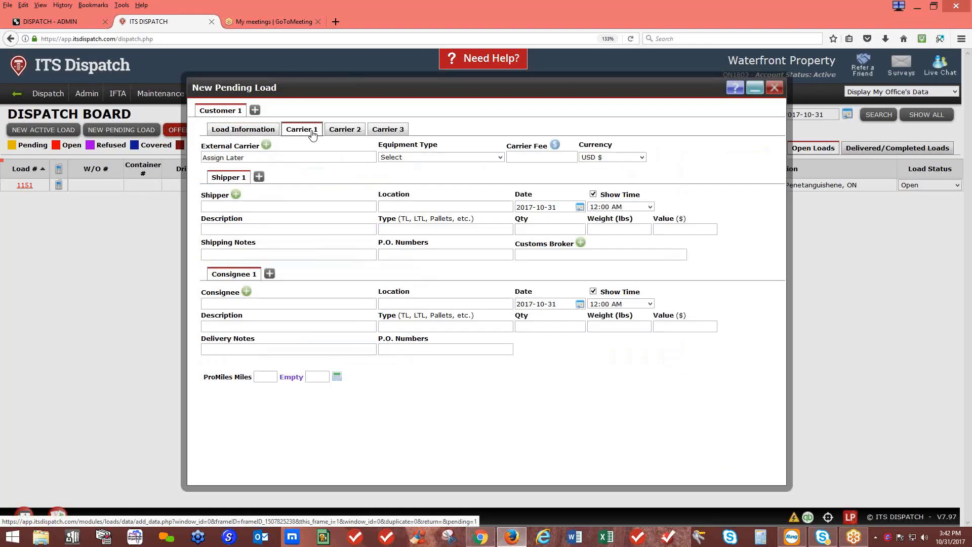
pyautogui.click(347, 131)
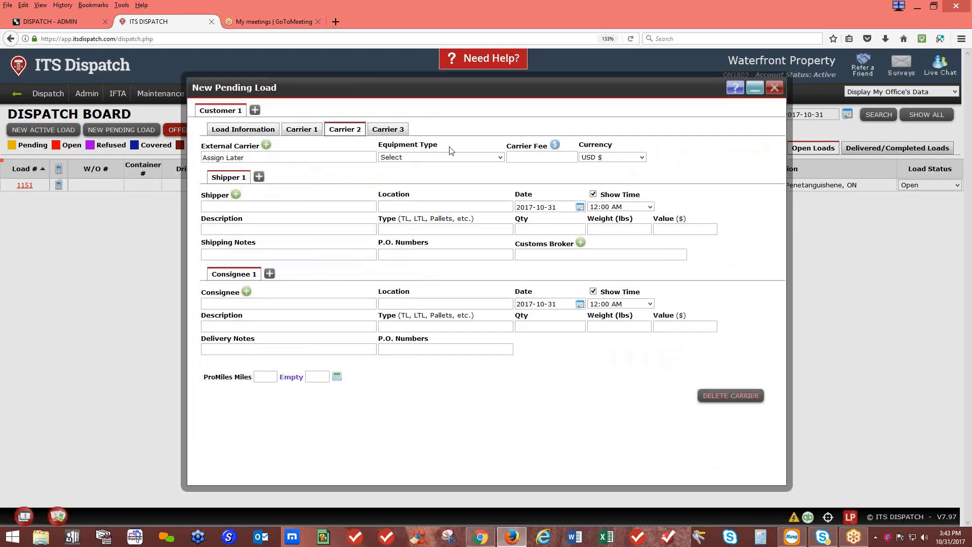
pyautogui.click(438, 133)
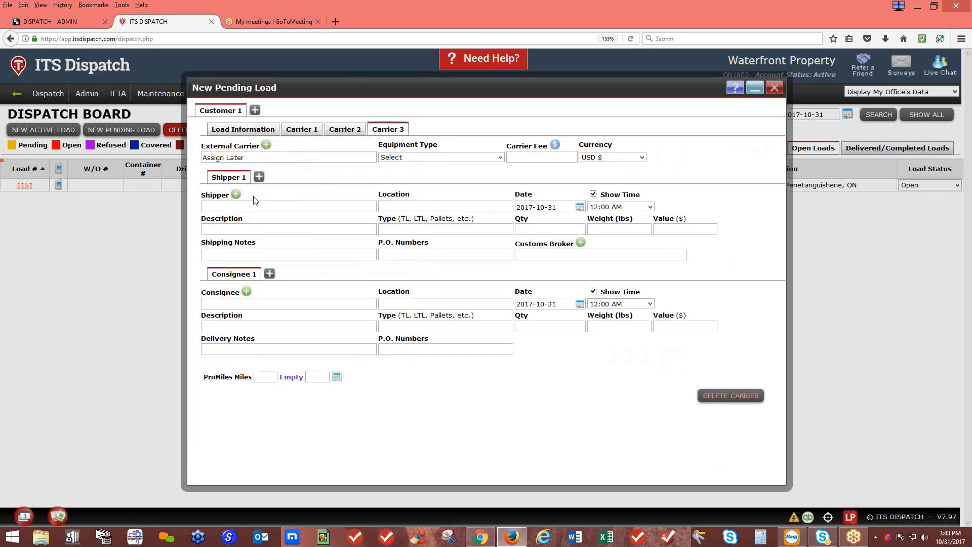
pyautogui.click(251, 128)
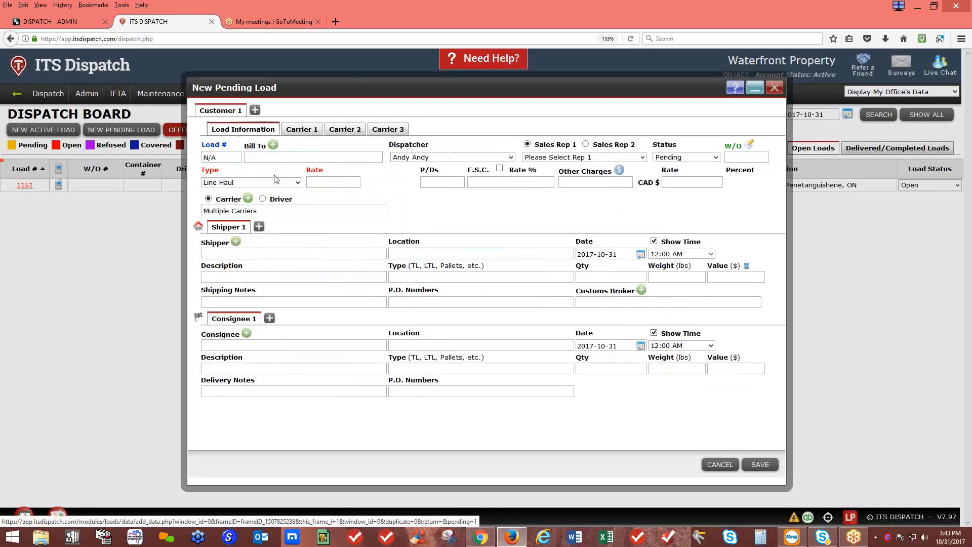
# Keep Multiple Carriers selected, then switch the load to a driver instead of carriers
pyautogui.click(238, 211)
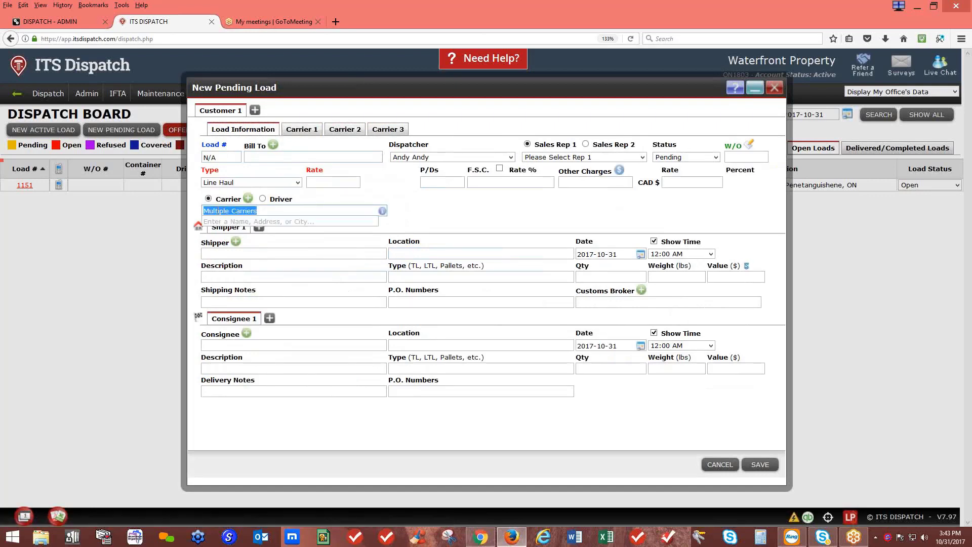
pyautogui.write('m')
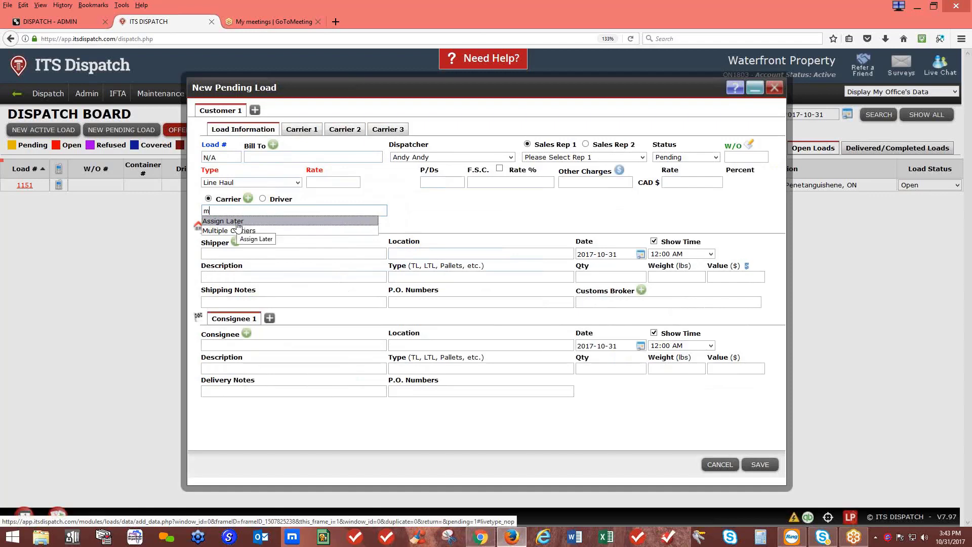
pyautogui.click(238, 231)
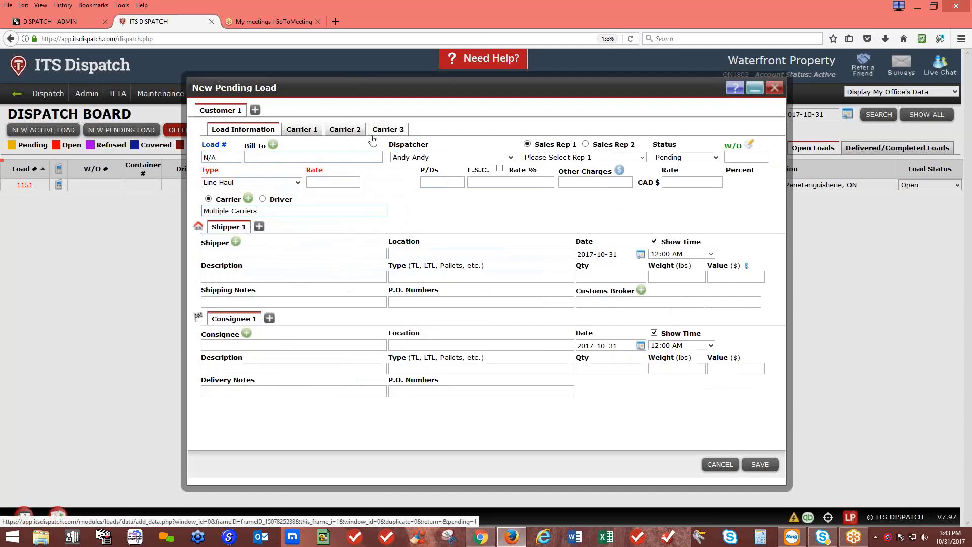
pyautogui.click(262, 199)
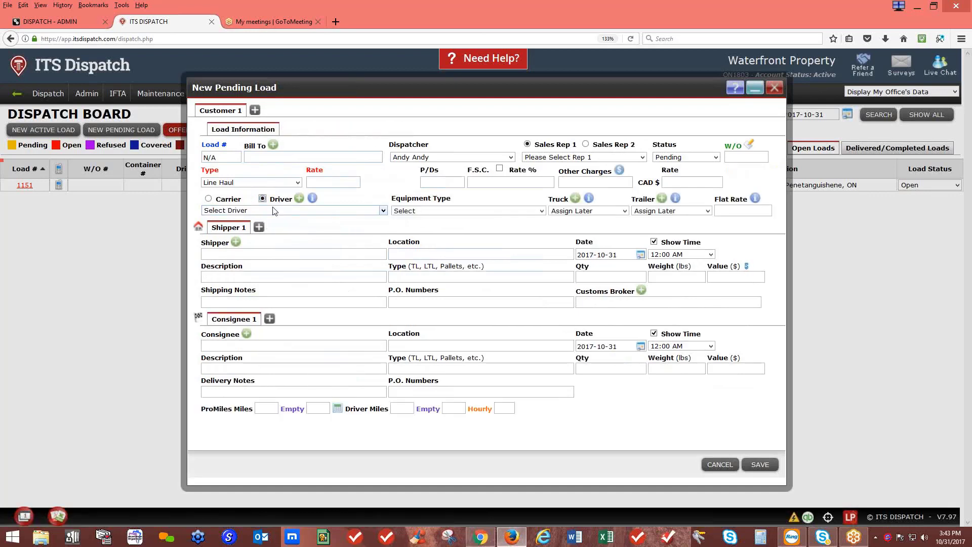
# Set the load's Driver field to Multiple Drivers
pyautogui.click(274, 210)
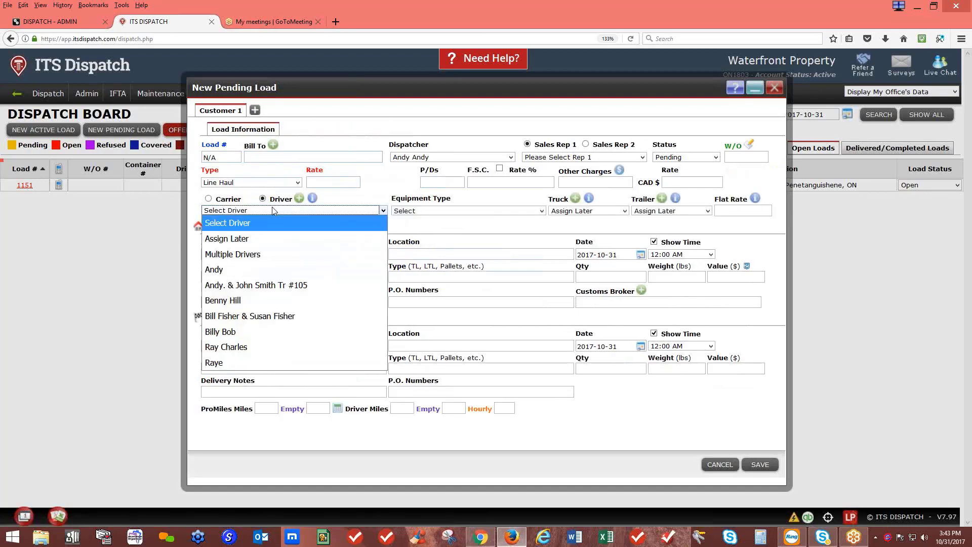
pyautogui.click(235, 270)
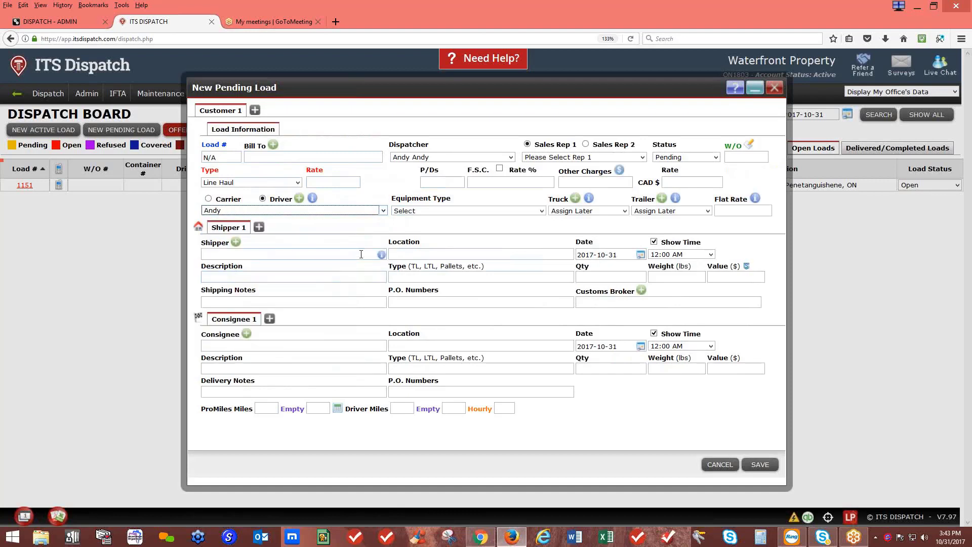
pyautogui.click(340, 211)
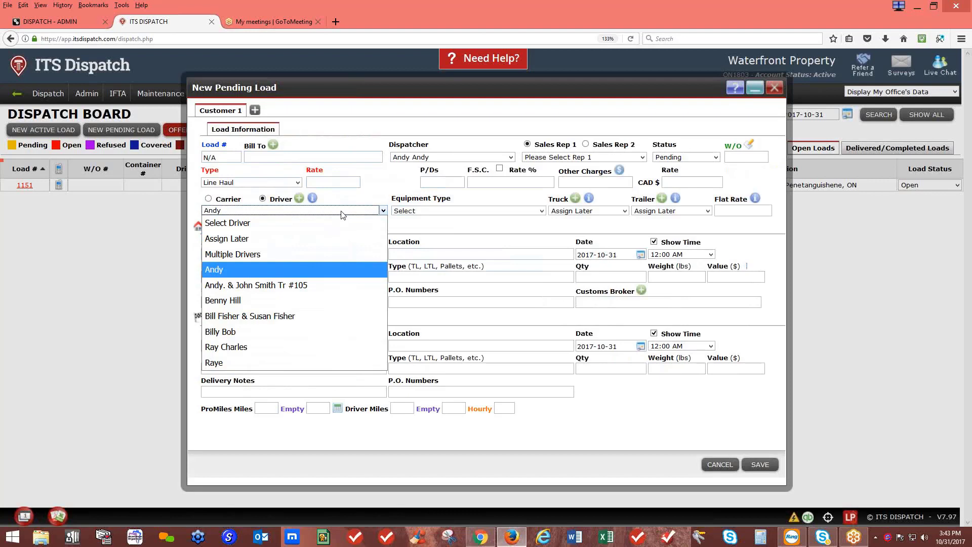
pyautogui.click(265, 255)
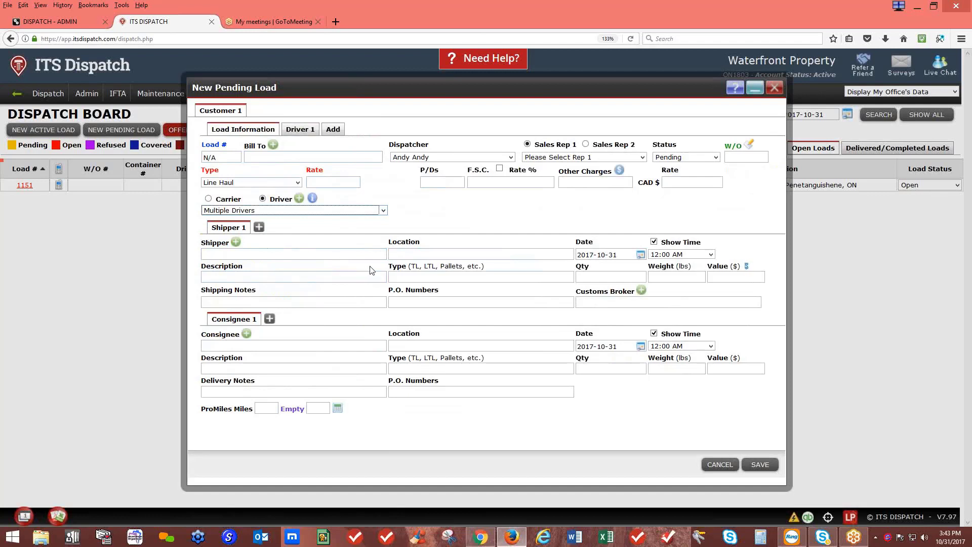
# View Driver 1's details and add Driver 2 and Driver 3
pyautogui.click(304, 133)
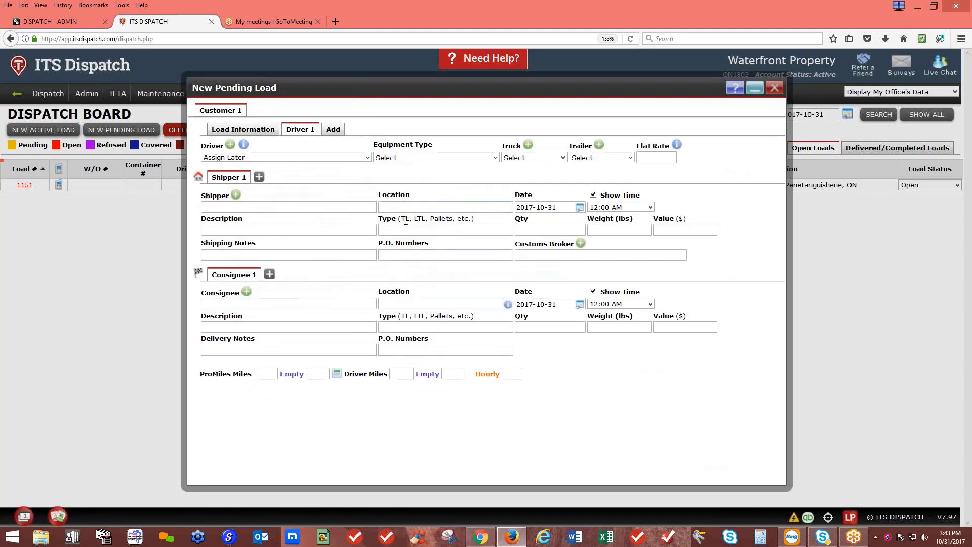
pyautogui.click(333, 129)
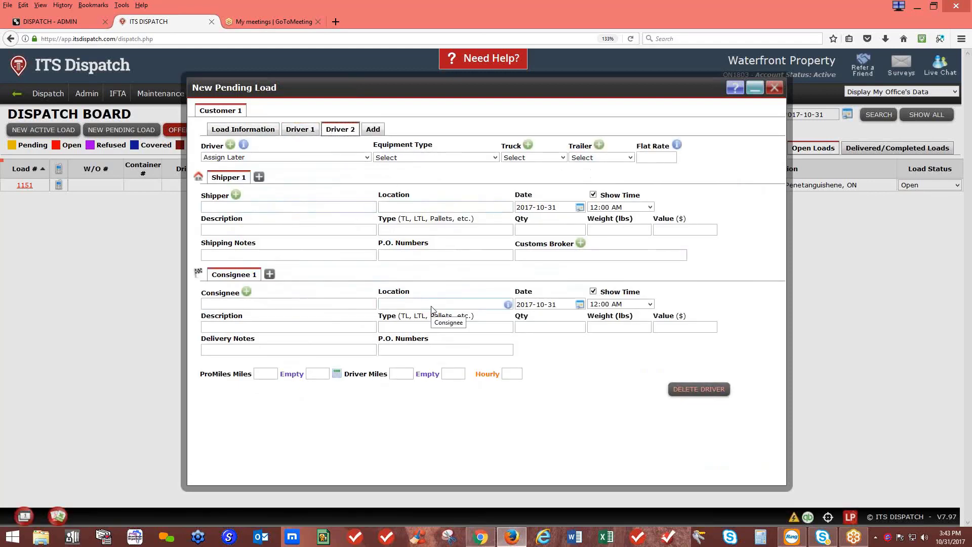
pyautogui.click(373, 129)
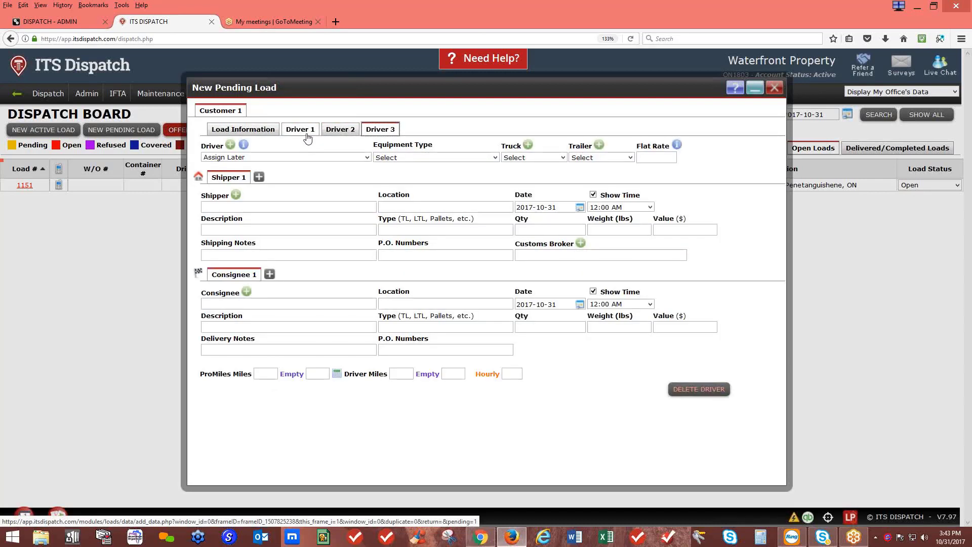